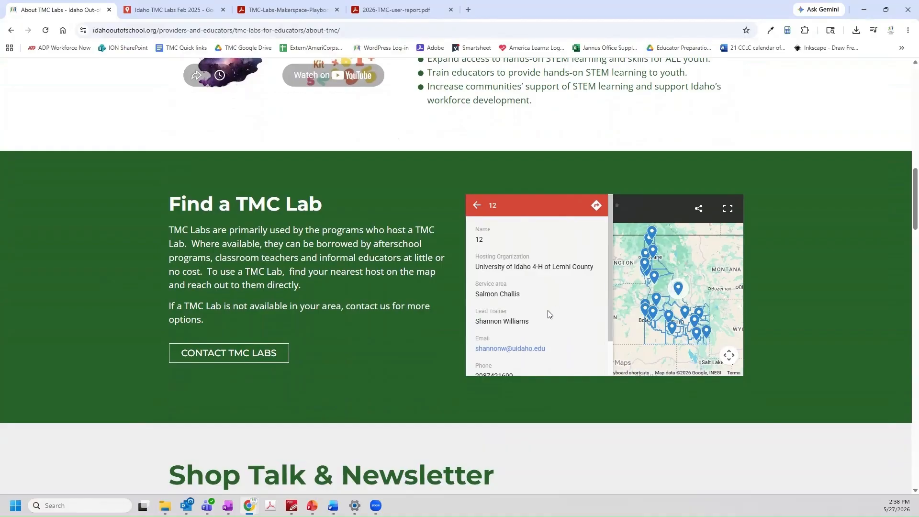
Open the Idaho TMC Labs Feb 2025 map full-size in a new Google Maps tab
scroll(549, 314, down, 1)
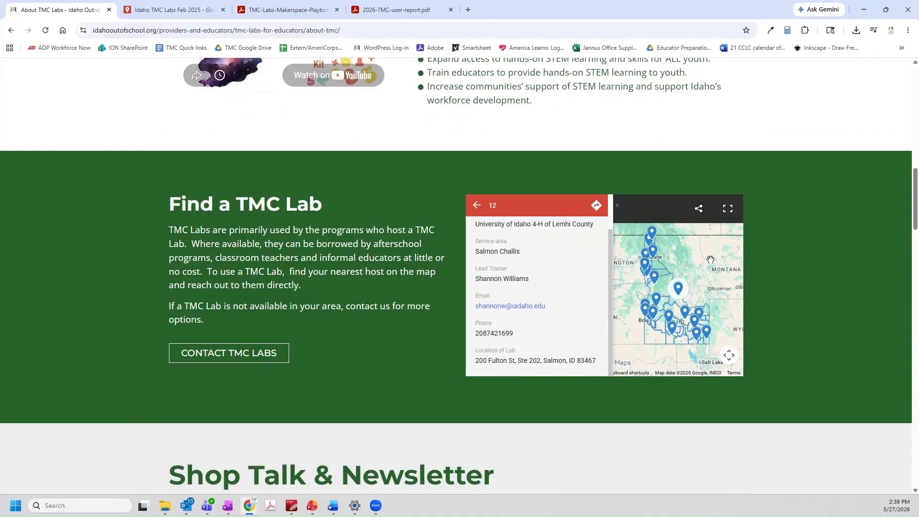
click(727, 210)
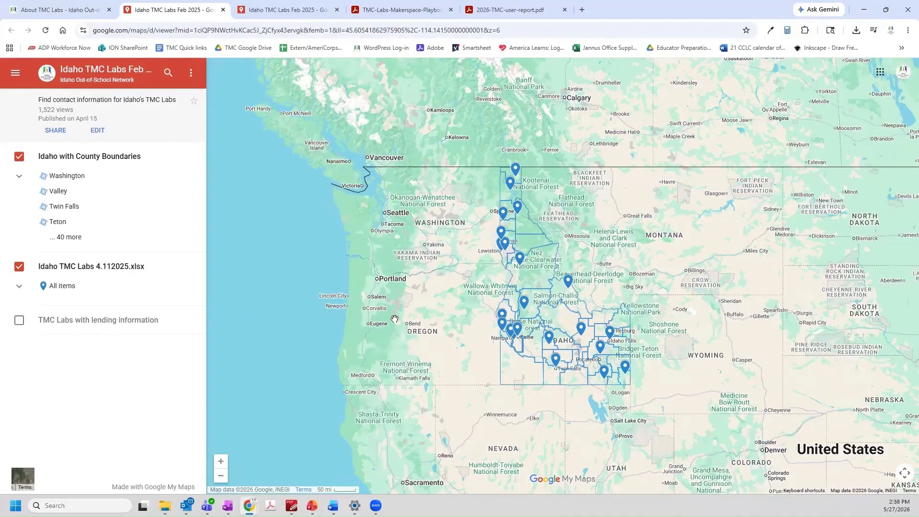
Zoom into Idaho and view the Idaho Falls TMC Lab host details
scroll(598, 360, up, 4)
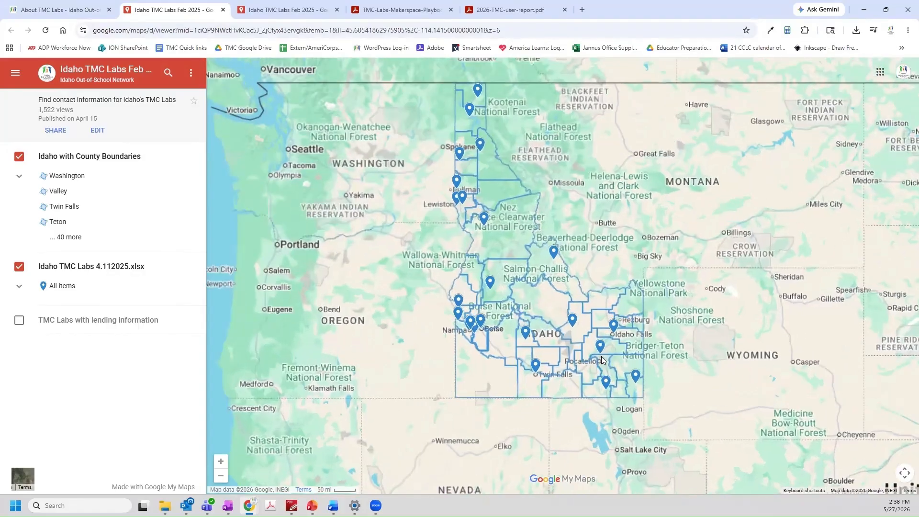
scroll(601, 356, up, 2)
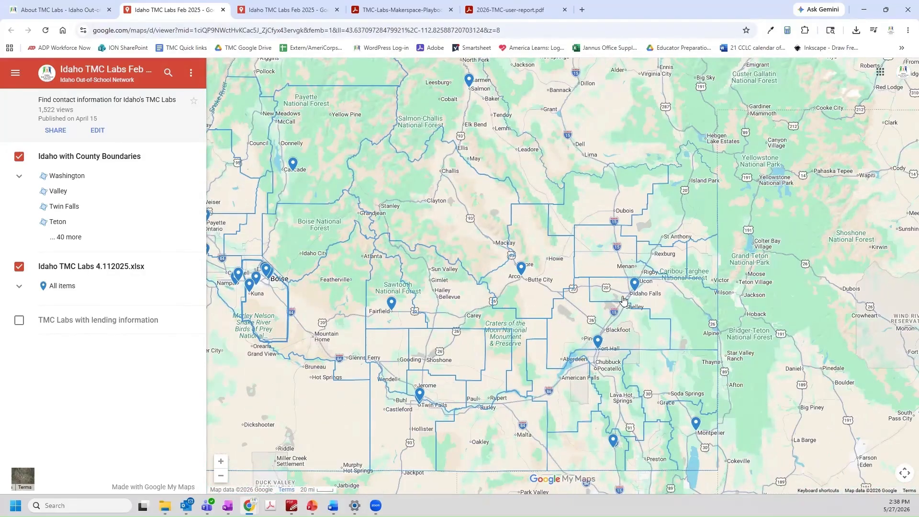
click(632, 283)
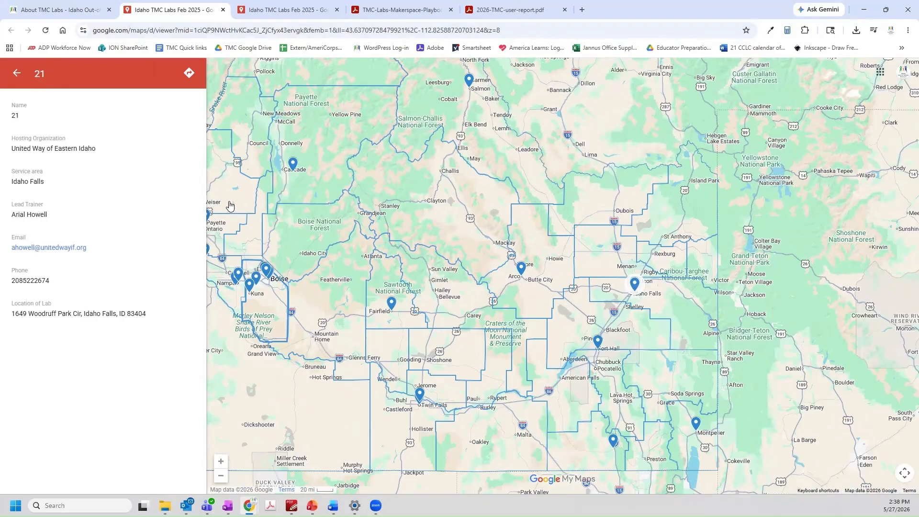
Pan north to view the Sandpoint lab host details, then return to About TMC Labs
scroll(240, 220, down, 1)
scroll(240, 220, down, 2)
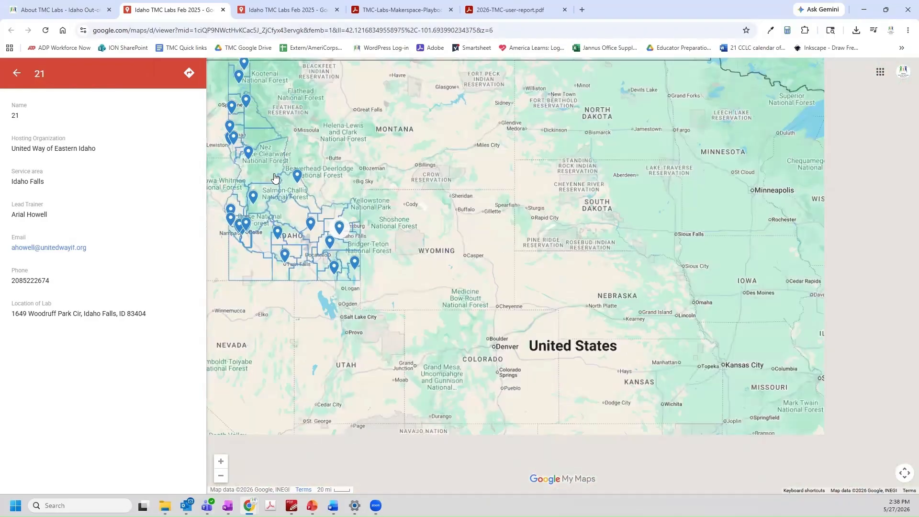
drag(305, 209, 408, 347)
scroll(326, 235, up, 1)
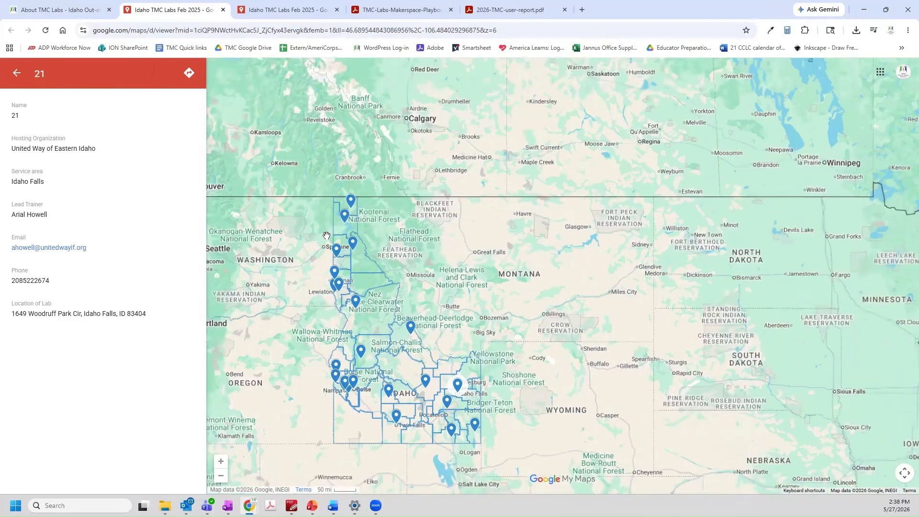
scroll(326, 235, up, 1)
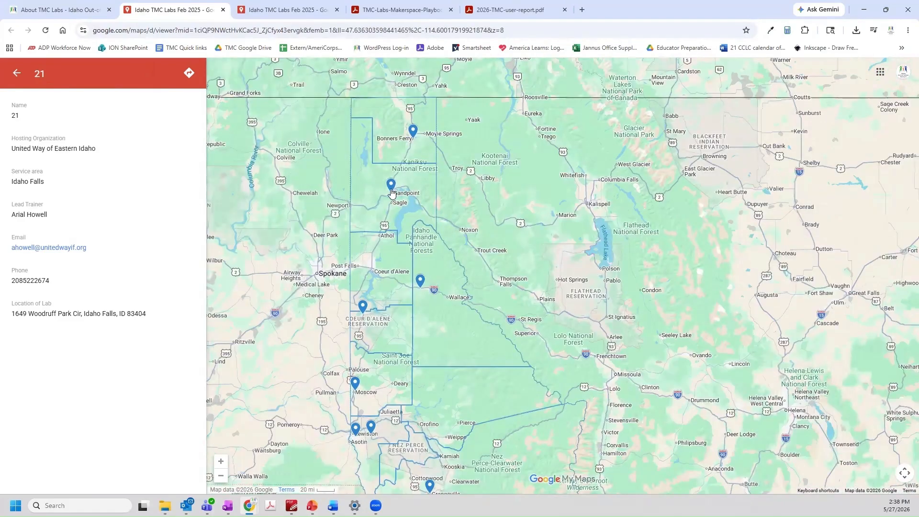
click(391, 187)
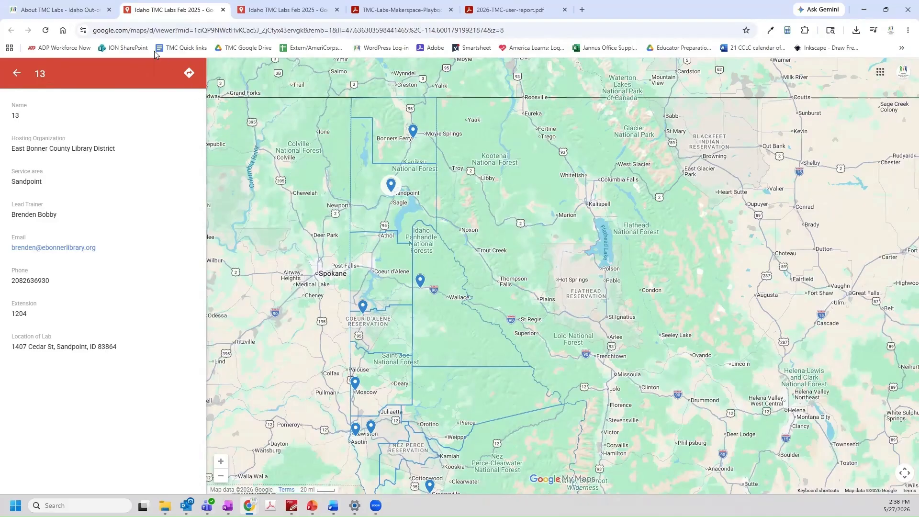
click(93, 12)
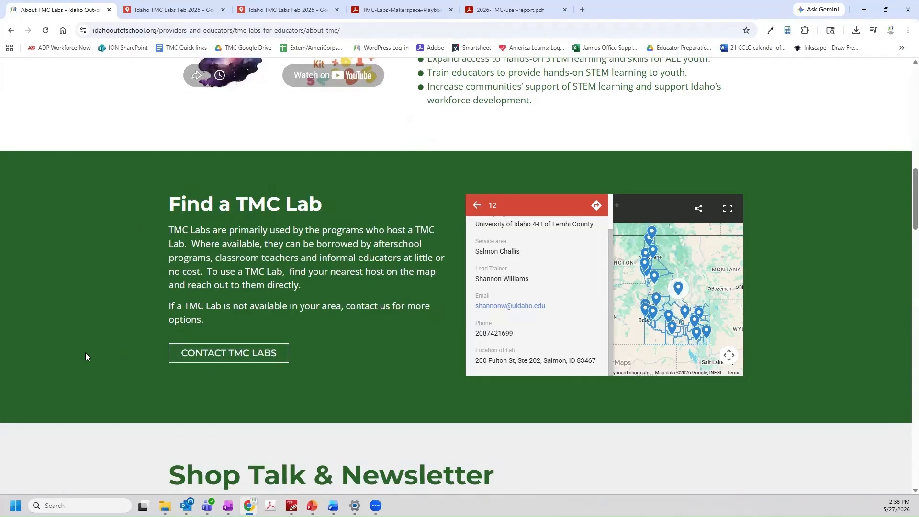
Subscribe the work e-mail address to the TMC Labs Mailing List using the autofill suggestion
scroll(83, 356, down, 5)
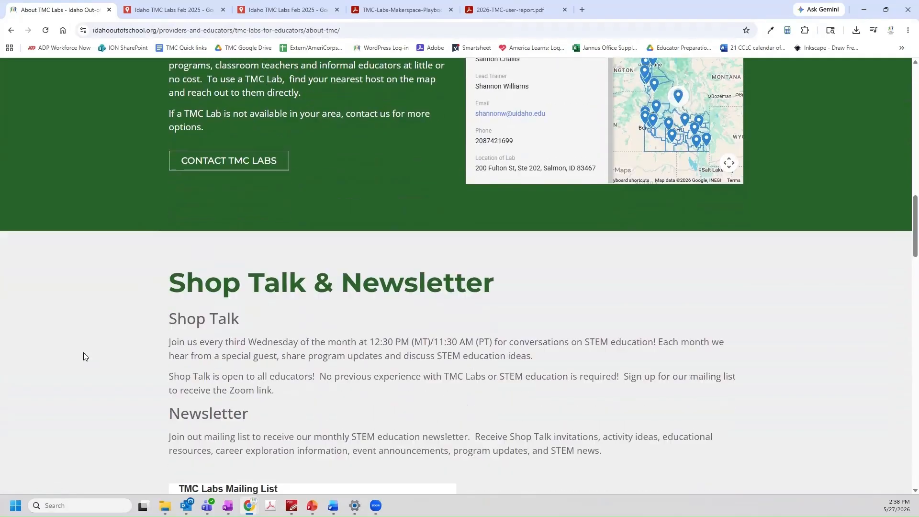
scroll(84, 356, down, 1)
scroll(83, 356, down, 1)
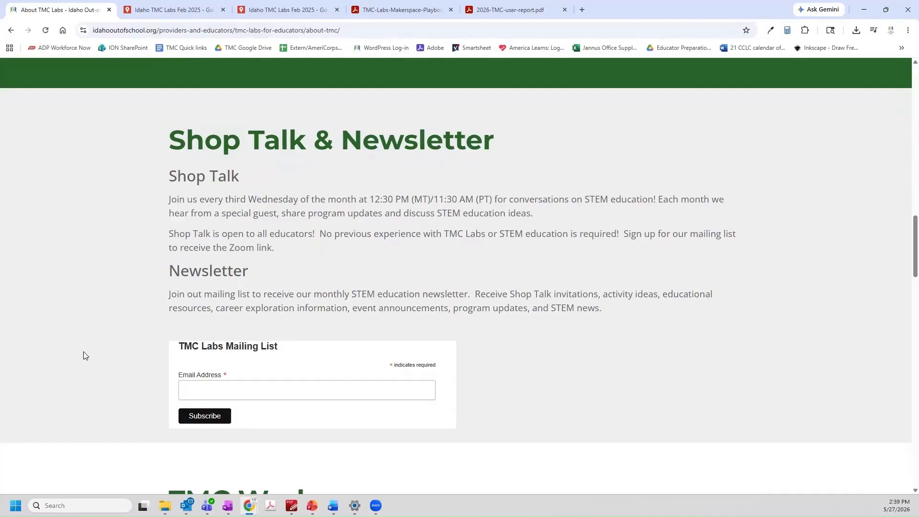
click(197, 386)
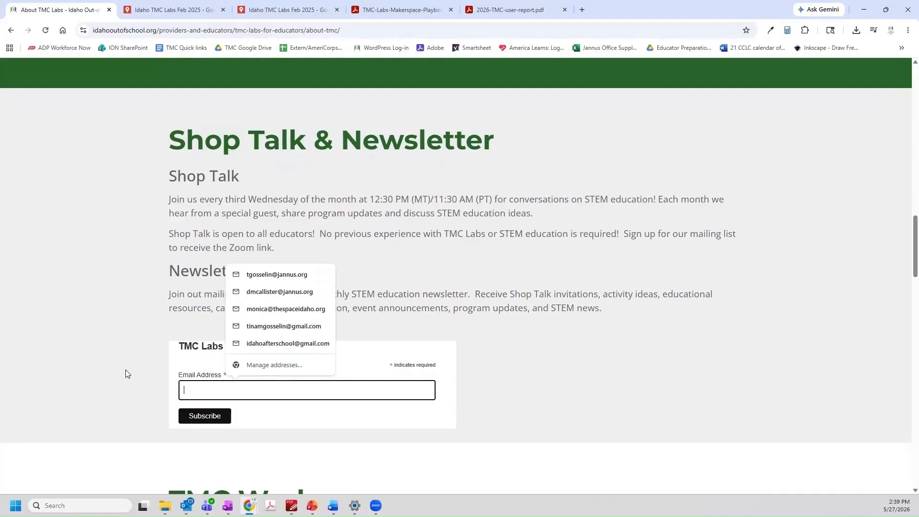
text(apost)
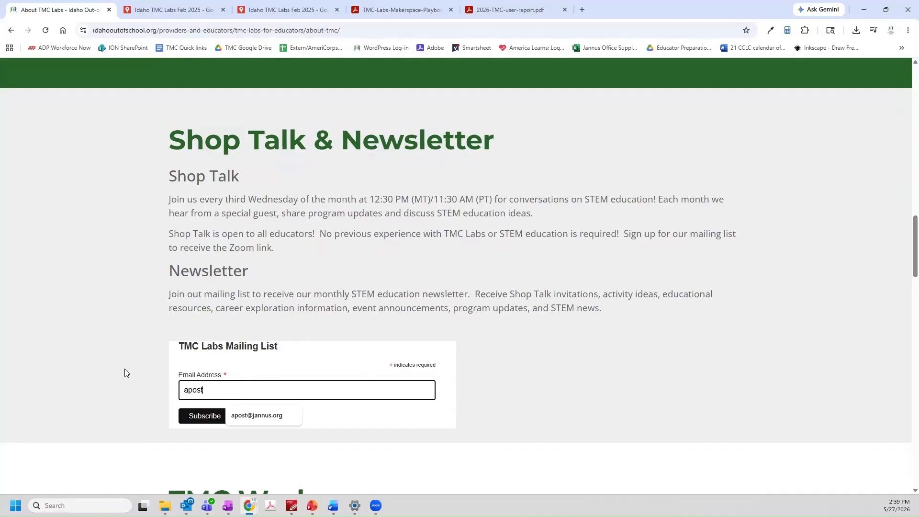
click(241, 416)
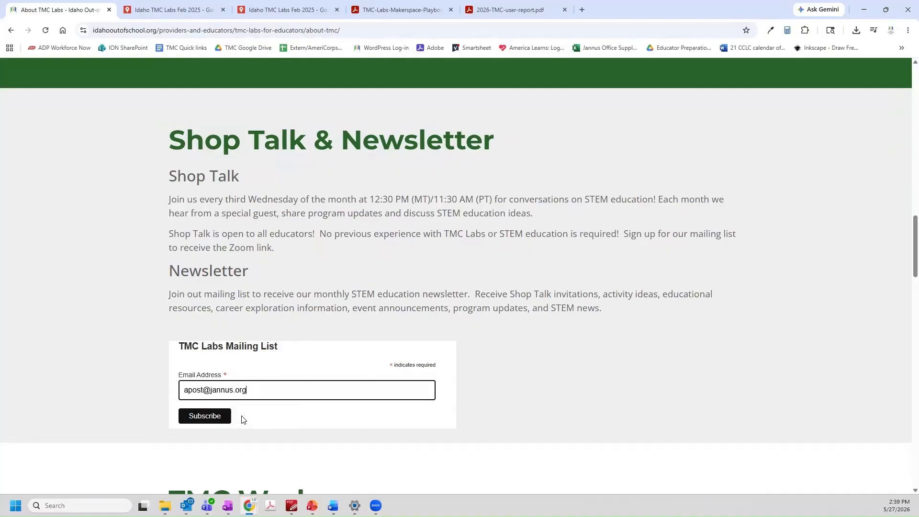
click(210, 420)
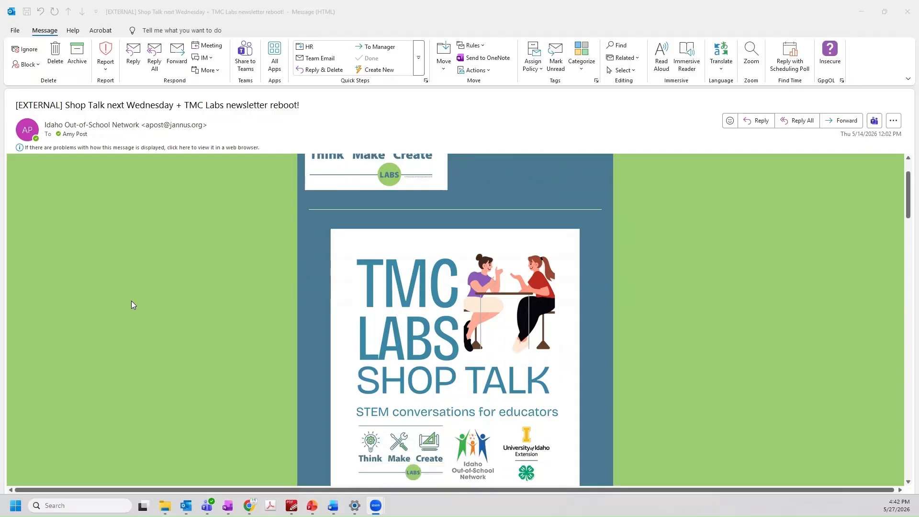
scroll(133, 304, down, 4)
scroll(133, 305, down, 8)
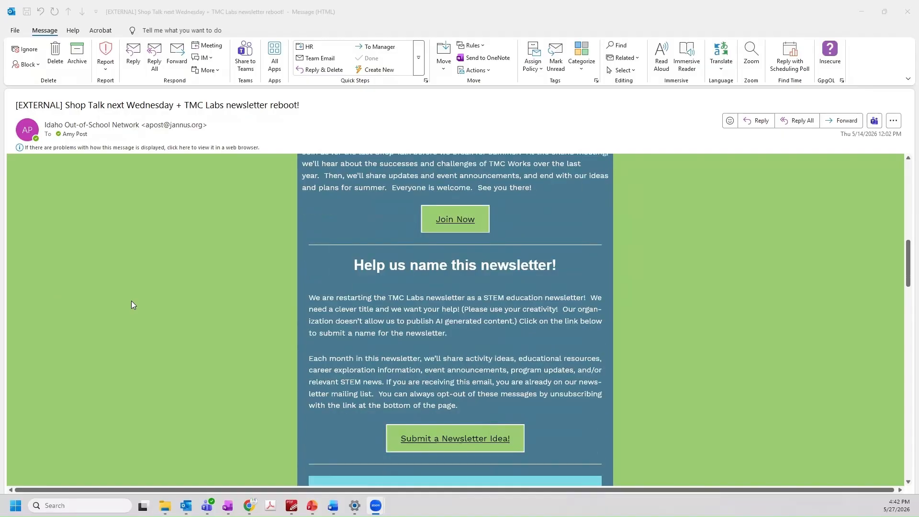
scroll(133, 304, down, 7)
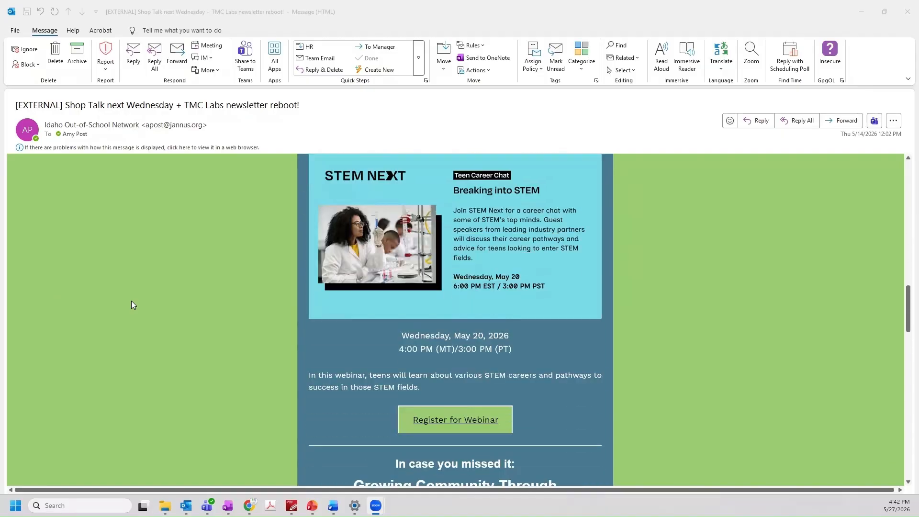
scroll(132, 301, down, 7)
scroll(133, 305, down, 7)
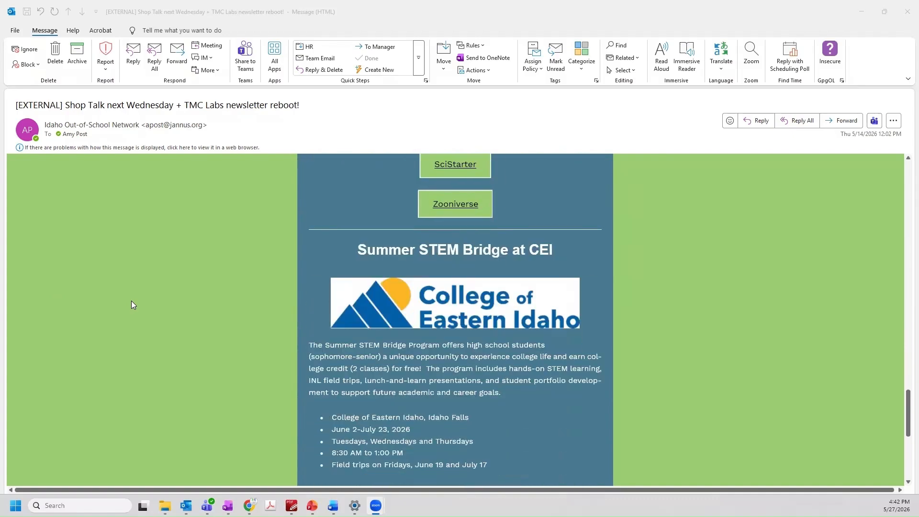
scroll(133, 305, down, 6)
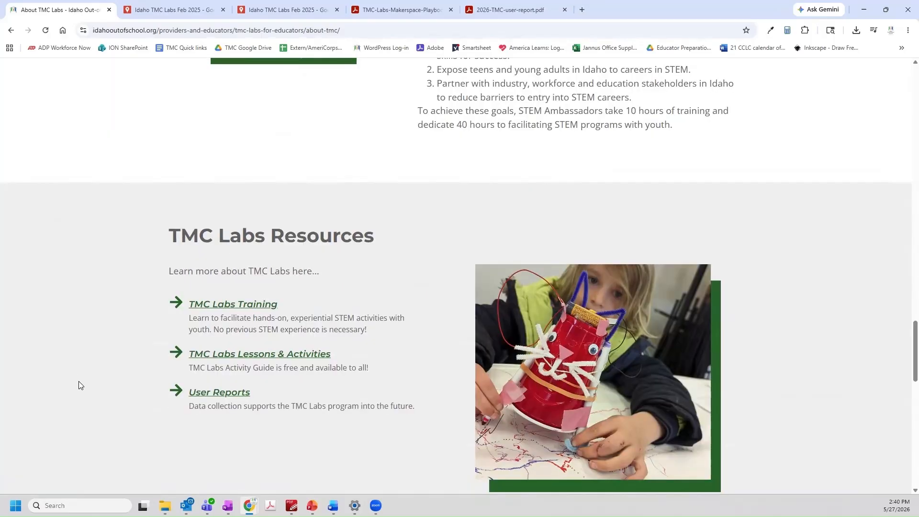
Download the Makerspace Playbook 2024/25 newsletters from the Newsletter Archive
scroll(79, 383, down, 4)
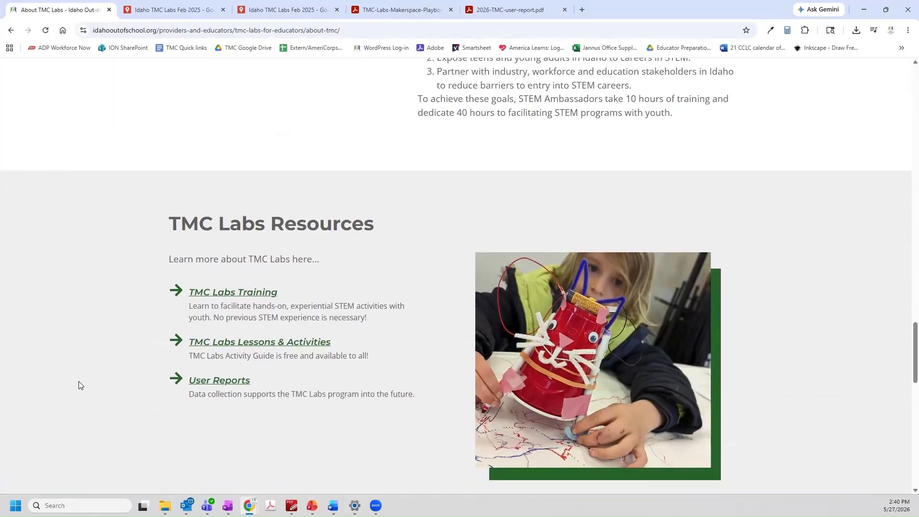
scroll(79, 385, down, 5)
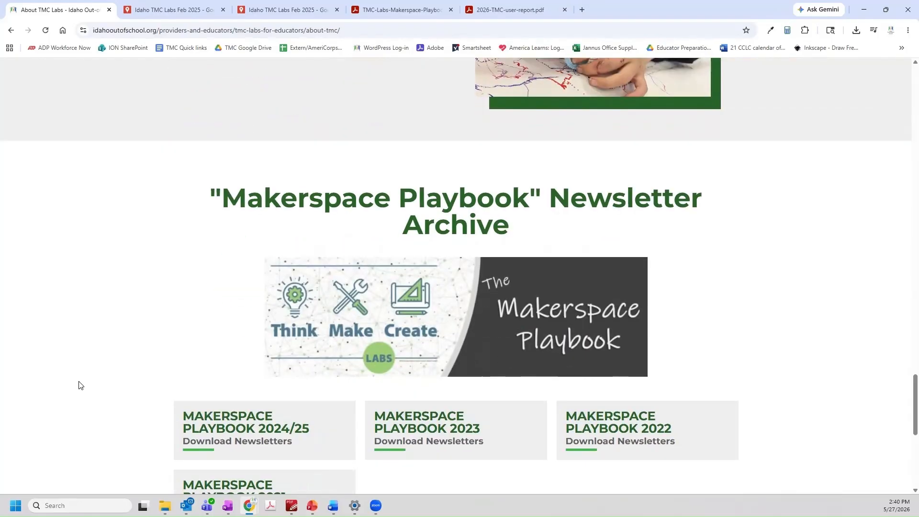
scroll(80, 385, down, 1)
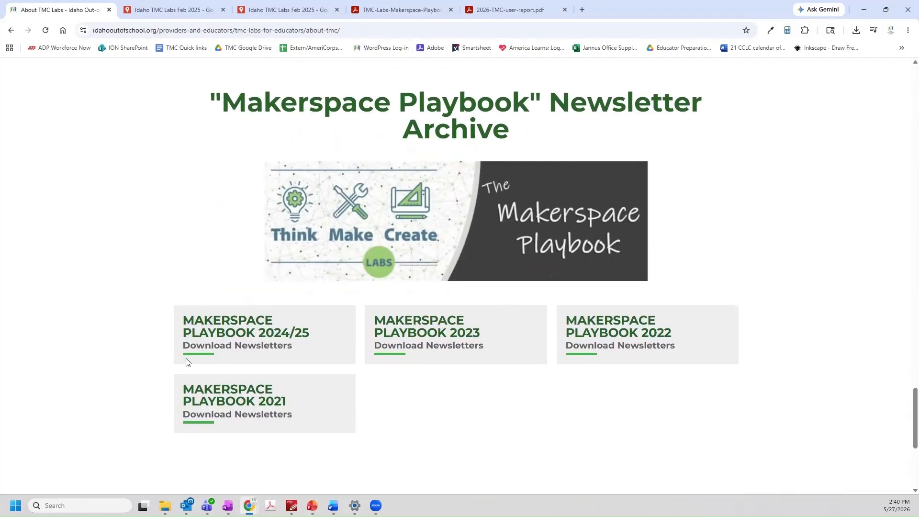
click(214, 351)
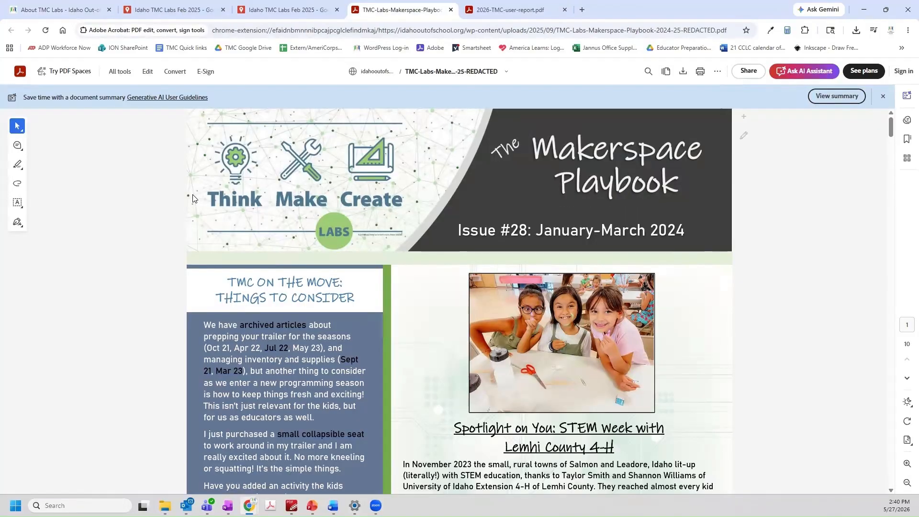
Skim the newsletter down to the Solar System Walk article, then return to About TMC Labs
scroll(130, 201, down, 4)
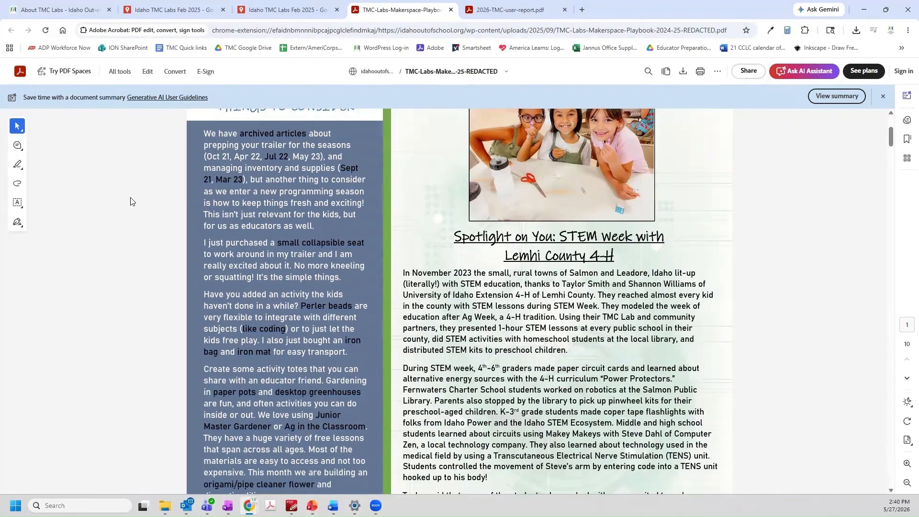
scroll(130, 202, down, 8)
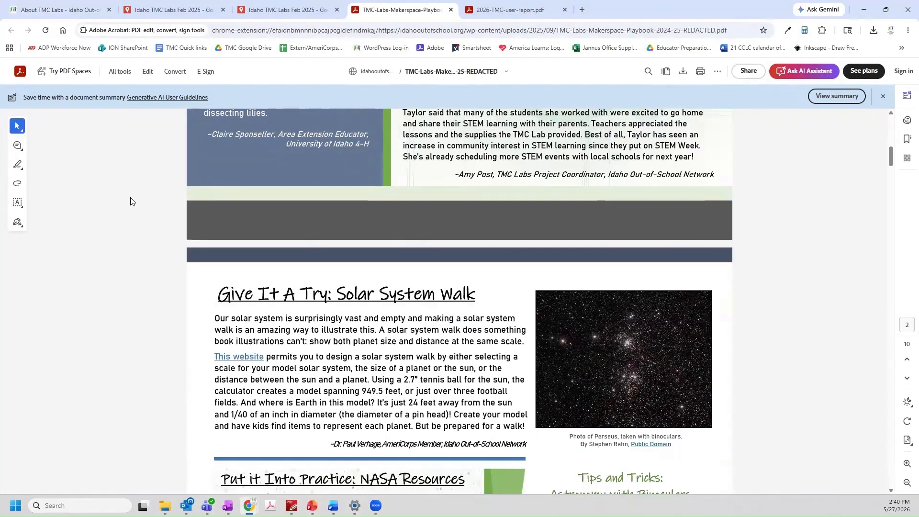
scroll(130, 201, down, 3)
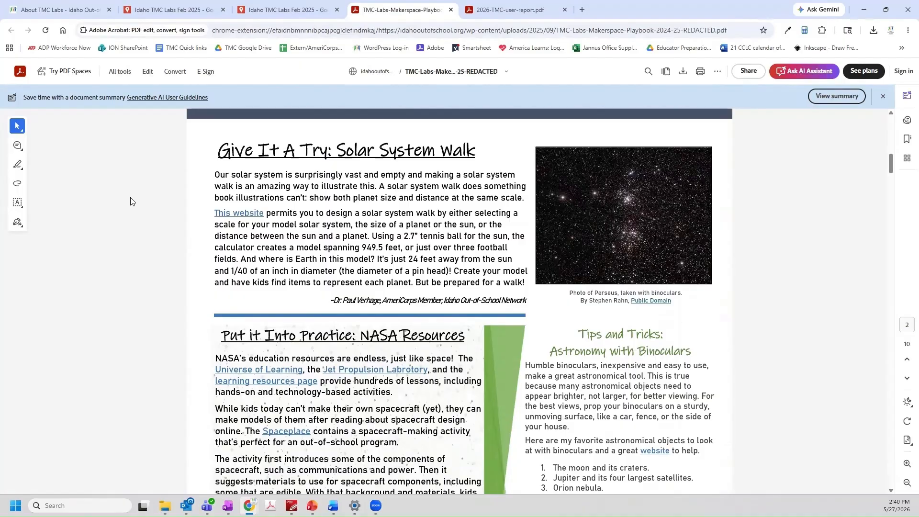
scroll(131, 202, down, 9)
key(ctrl+1)
scroll(409, 214, up, 4)
scroll(409, 214, up, 10)
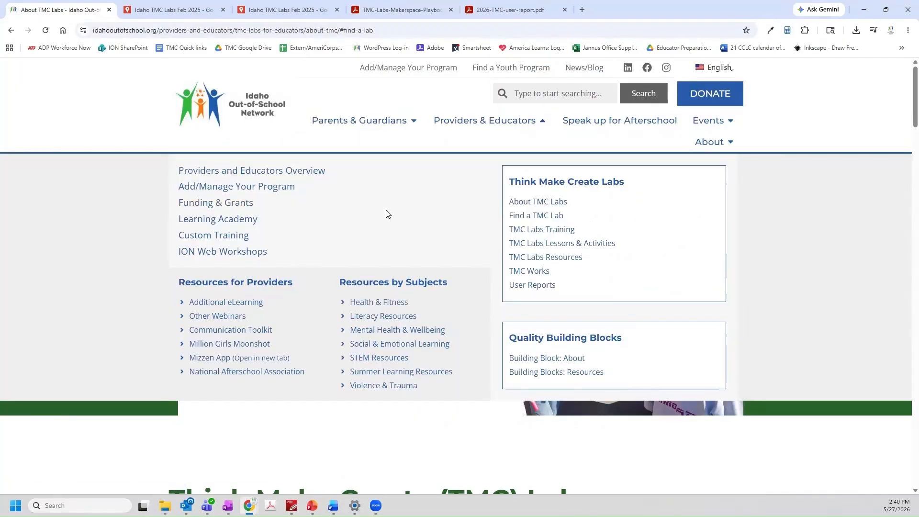
Go to TMC Labs Training and scroll past the 2026 Recharge dates to the Online Training steps
click(539, 230)
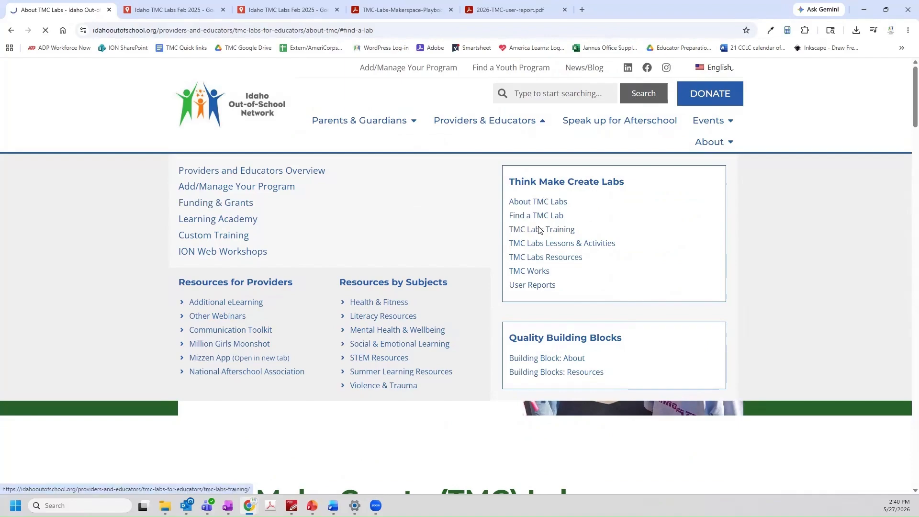
scroll(106, 252, down, 1)
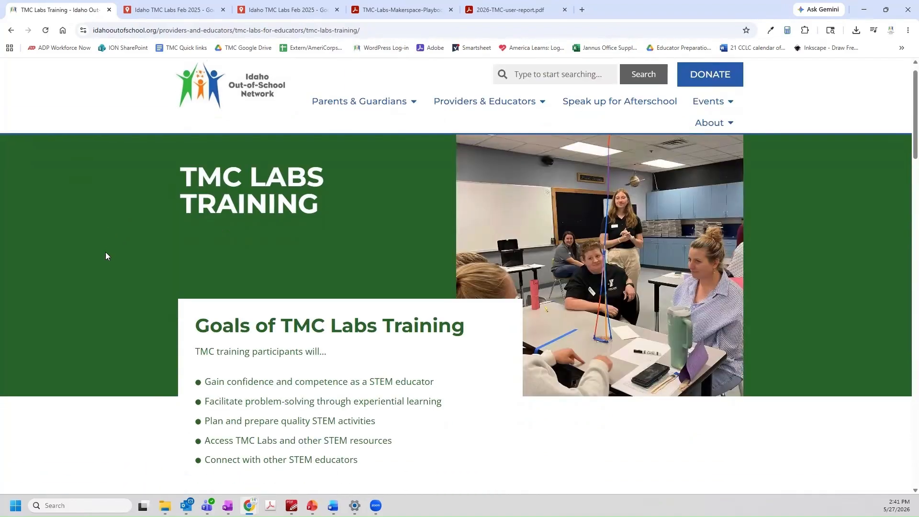
scroll(106, 255, down, 3)
scroll(105, 256, down, 7)
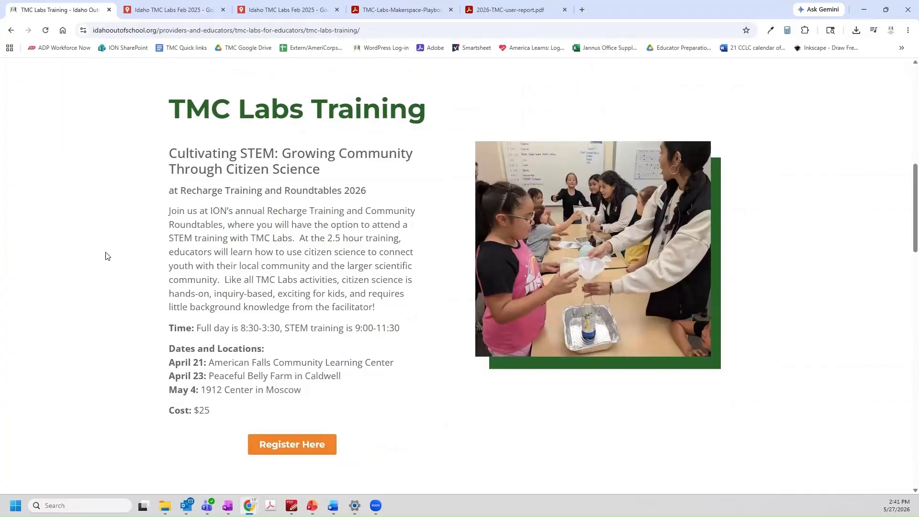
scroll(105, 256, down, 4)
scroll(105, 256, down, 1)
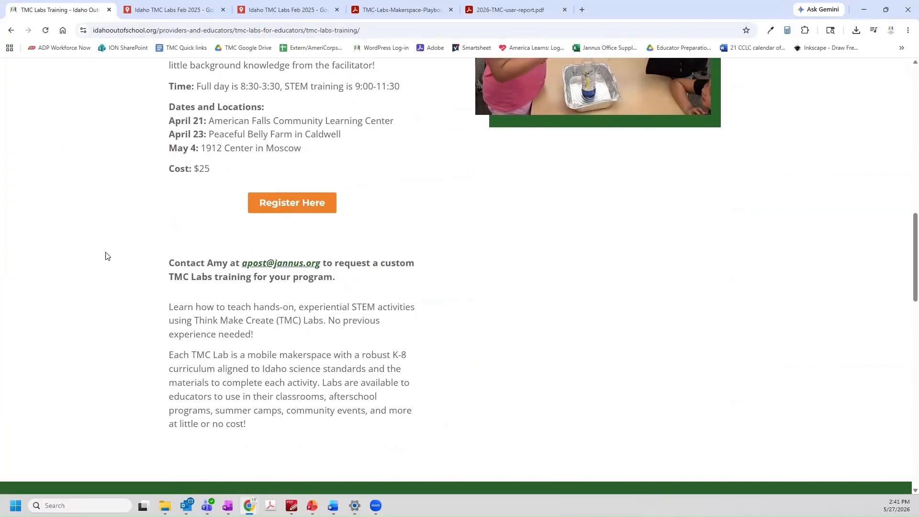
scroll(105, 256, down, 1)
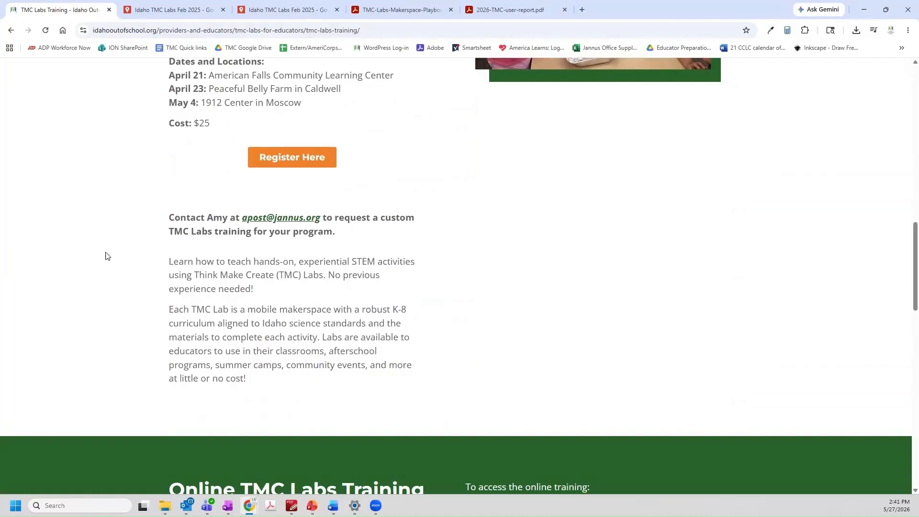
scroll(105, 256, down, 1)
scroll(105, 256, down, 5)
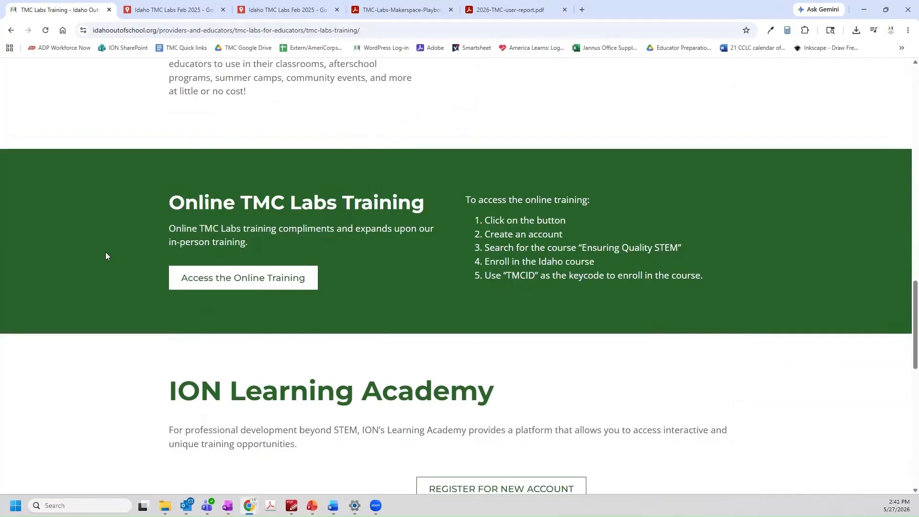
Open the online training site's Ensuring Quality STEM Learning course
click(230, 278)
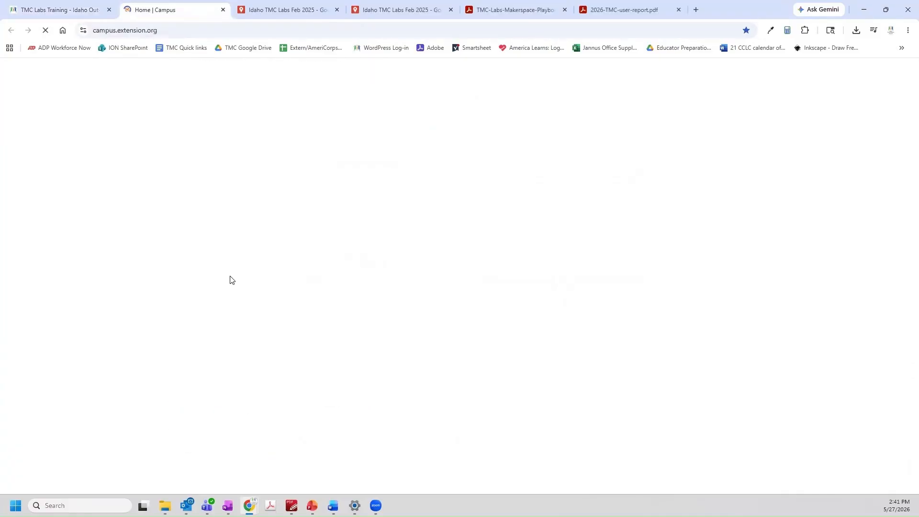
click(146, 382)
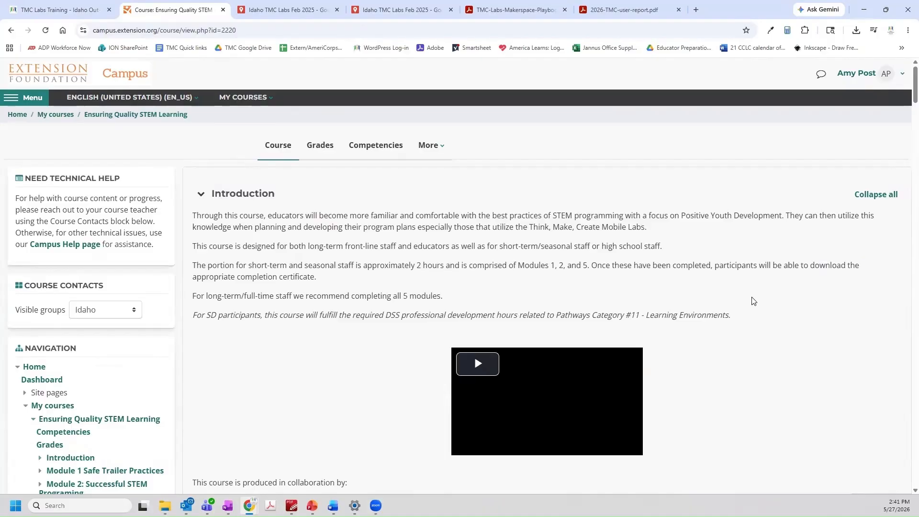
scroll(754, 301, down, 1)
scroll(753, 300, down, 8)
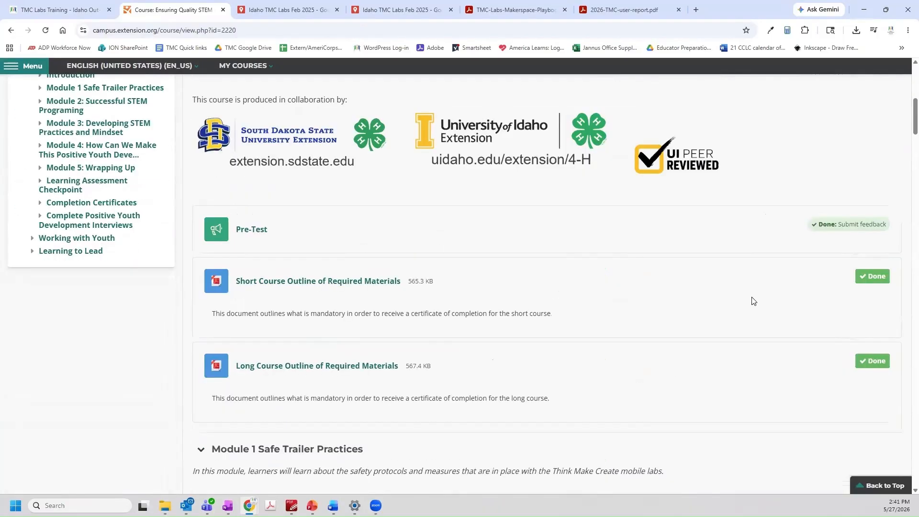
Read the Short Course Outline of Required Materials PDF, close it, and return to TMC Labs Training
click(342, 233)
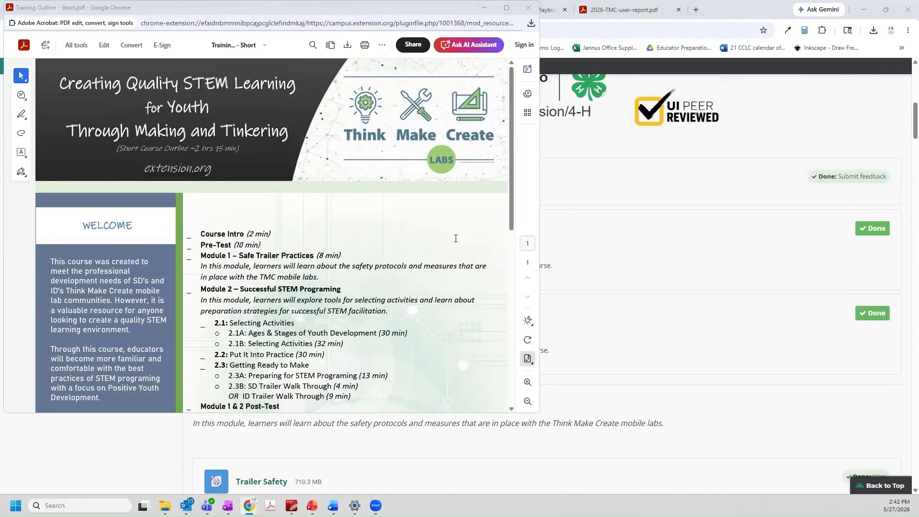
scroll(455, 238, down, 2)
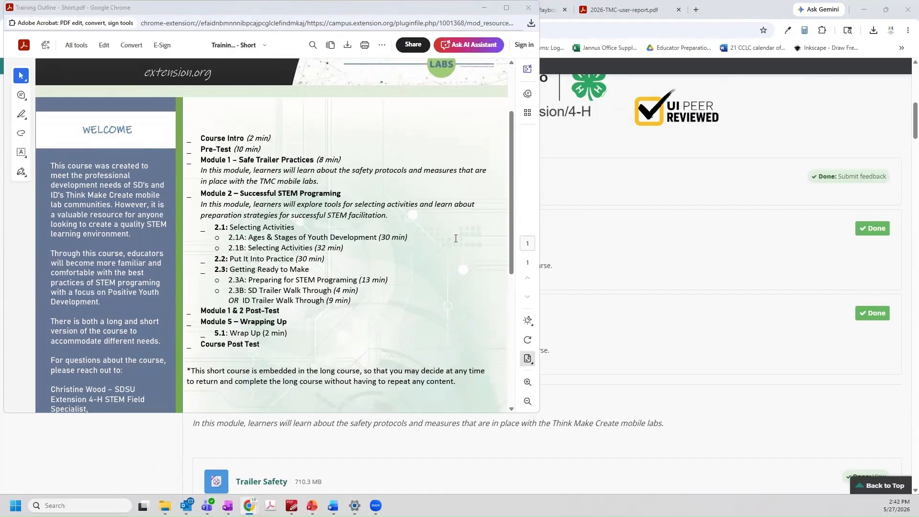
click(528, 8)
click(76, 11)
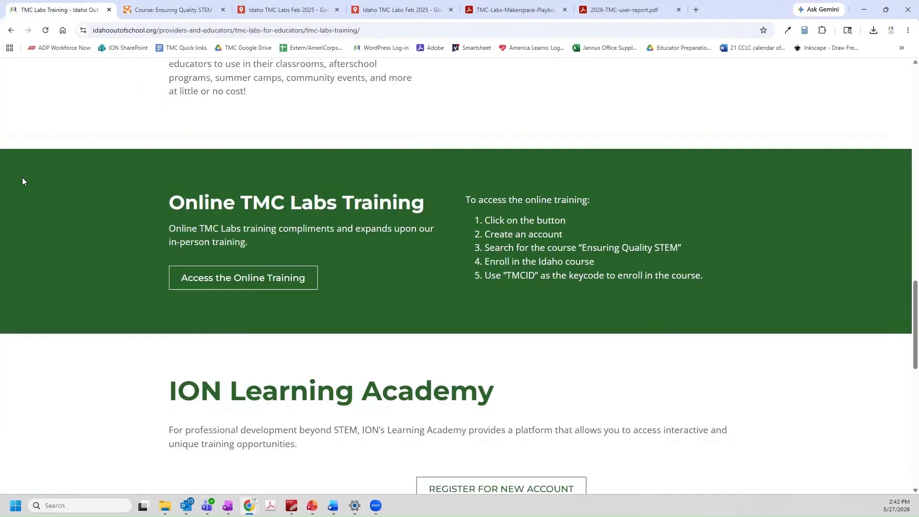
Scroll the TMC Labs Training page down to the ION Learning Academy account options
click(243, 278)
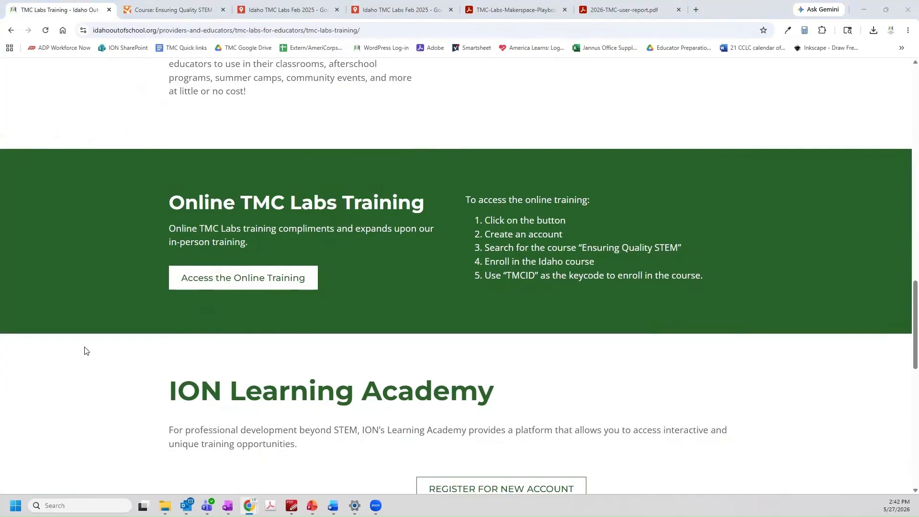
scroll(85, 351, down, 2)
scroll(84, 351, down, 2)
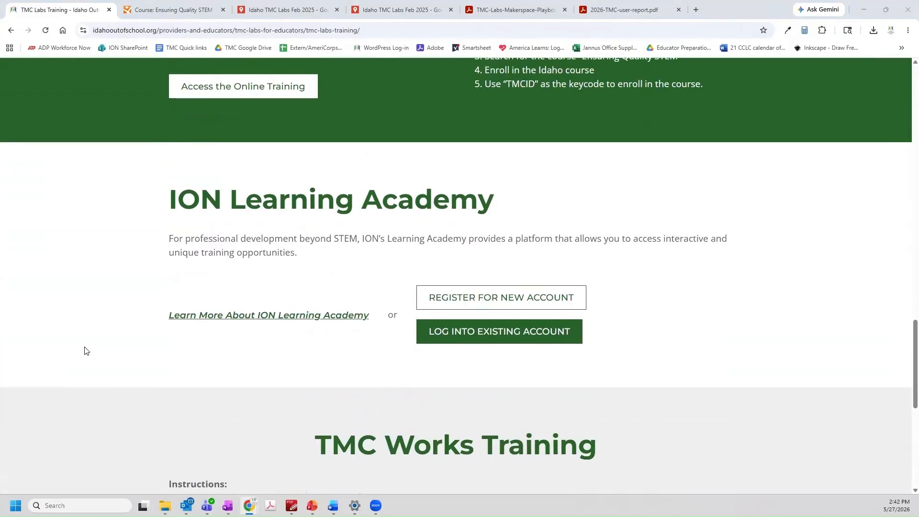
Log into the existing Learning Academy account and browse My Courses
click(479, 343)
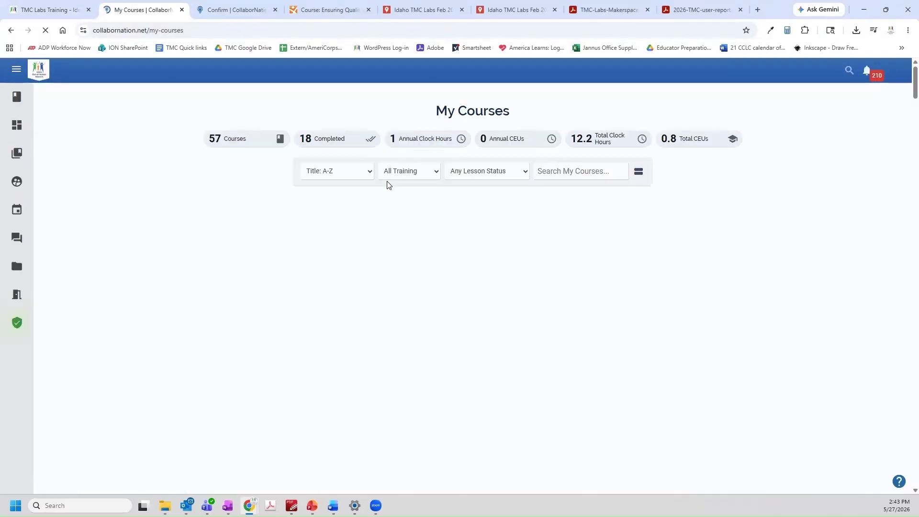
scroll(110, 210, down, 6)
scroll(111, 209, down, 8)
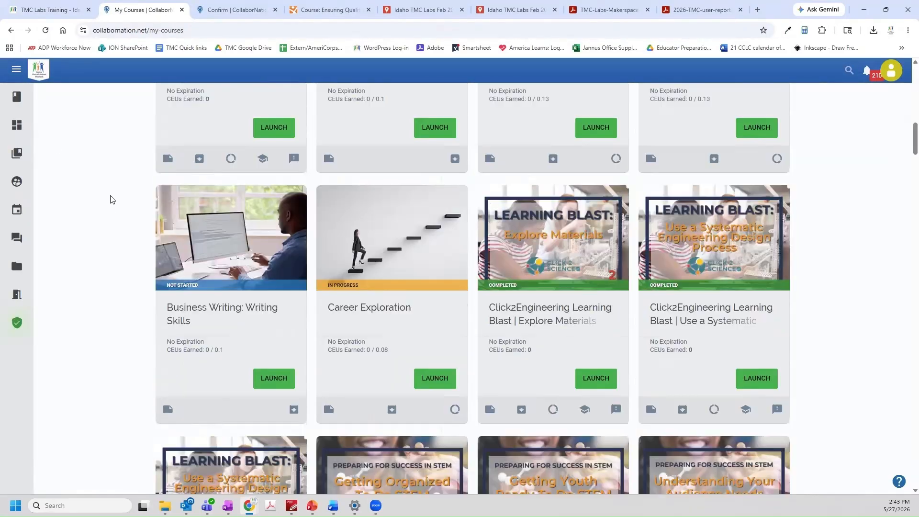
Open the course catalog and view the Accessibility course details
click(18, 154)
scroll(543, 277, down, 13)
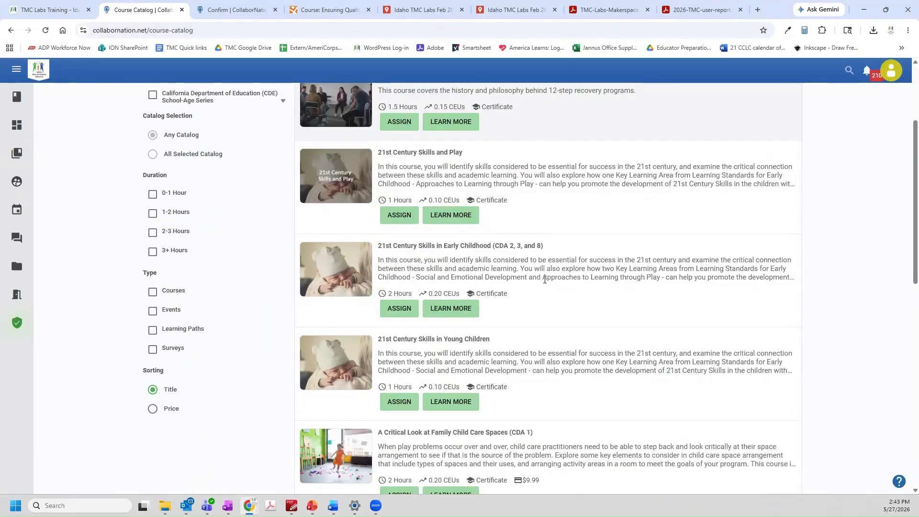
scroll(544, 283, down, 2)
click(461, 427)
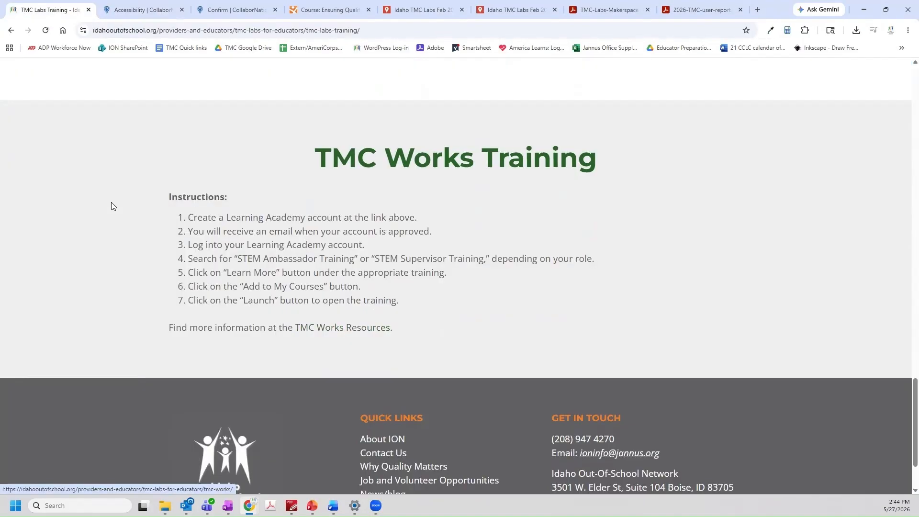
scroll(113, 205, up, 20)
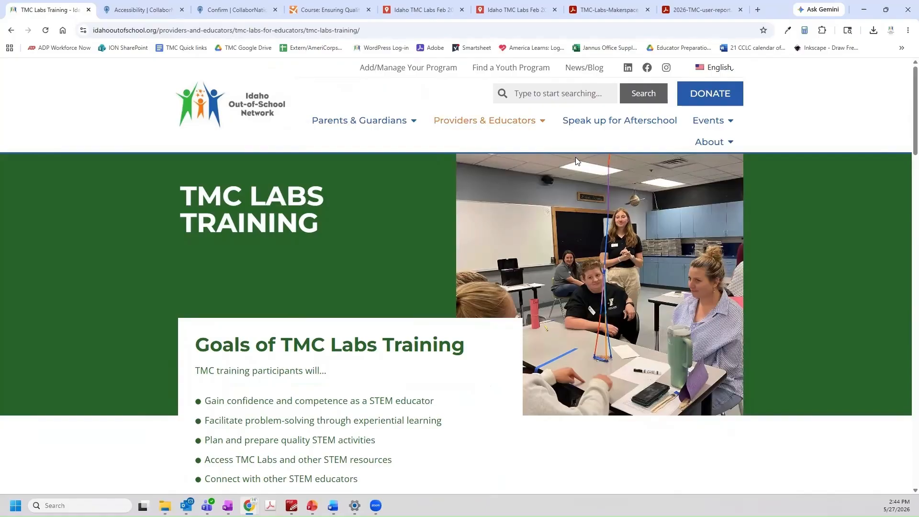
Go to TMC Labs Lessons & Activities and open the Think Make Create Labs Guide LiveBinder
mouse_move(486, 127)
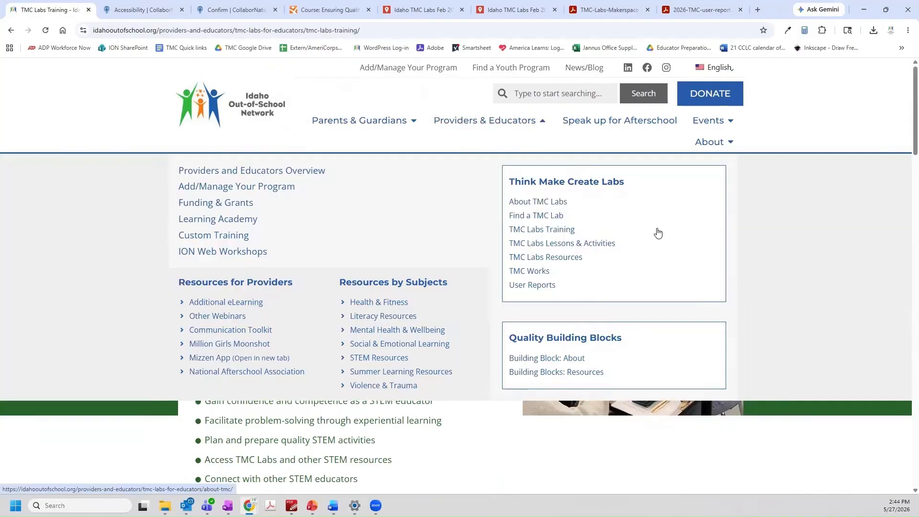
click(606, 244)
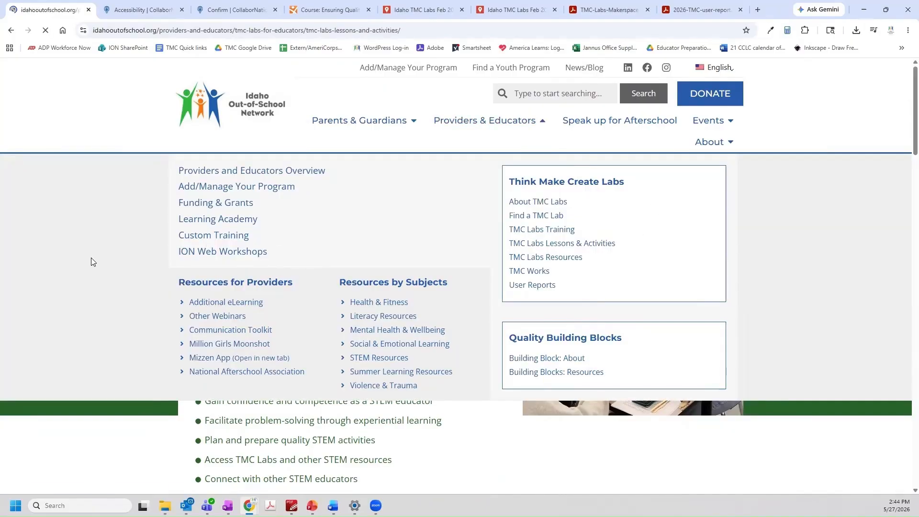
scroll(75, 259, down, 4)
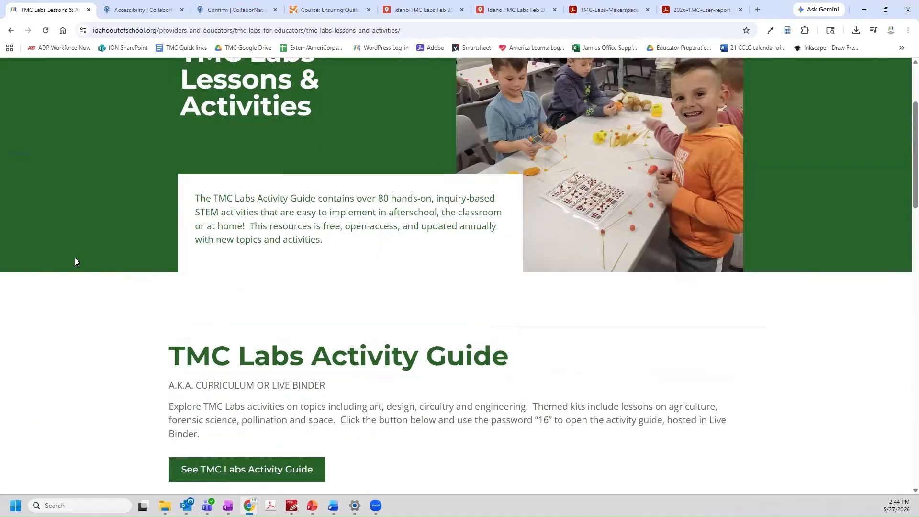
scroll(76, 261, down, 2)
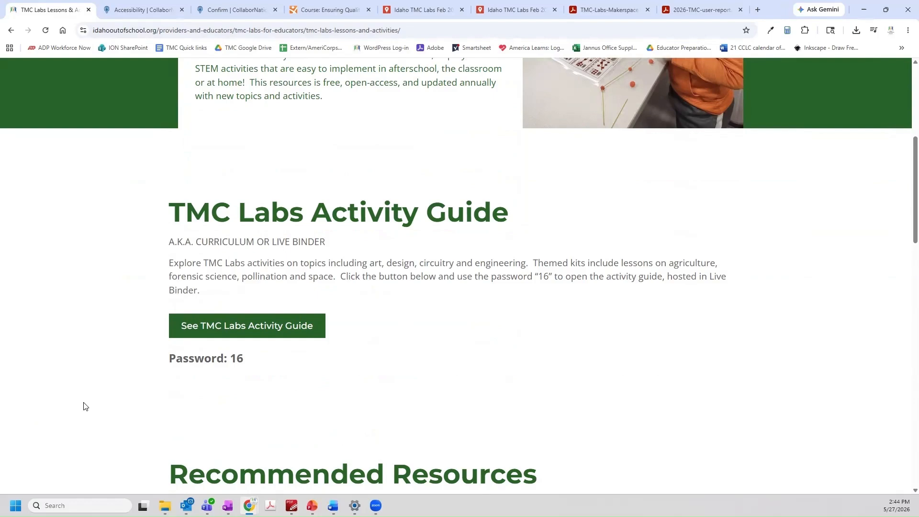
click(225, 332)
Unlock the Idaho Think Make Create Labs Guide and scroll its table of contents
click(94, 164)
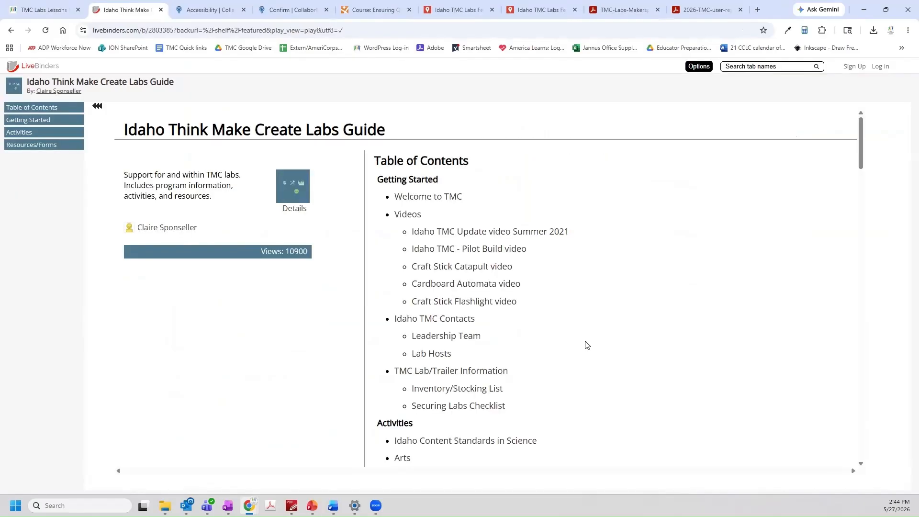
scroll(587, 345, down, 14)
scroll(586, 345, down, 10)
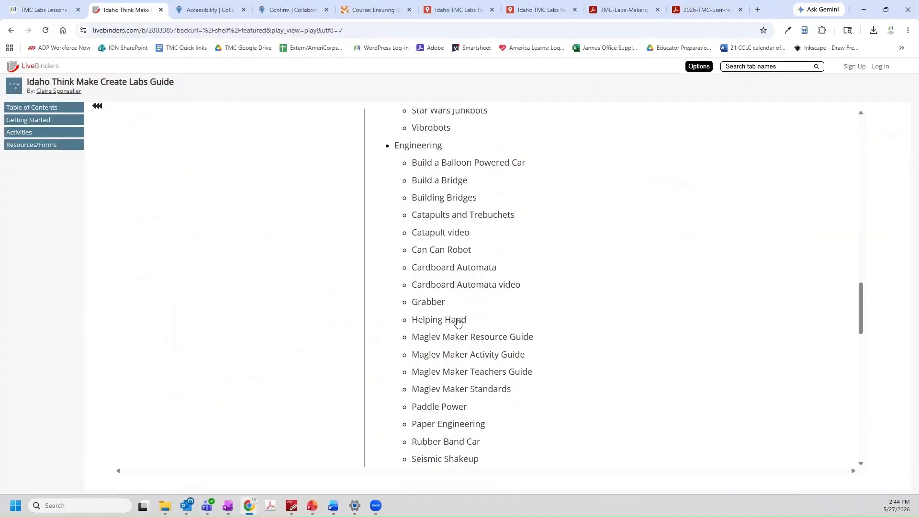
Open the Helping Hand activity and read through its PDF
click(458, 323)
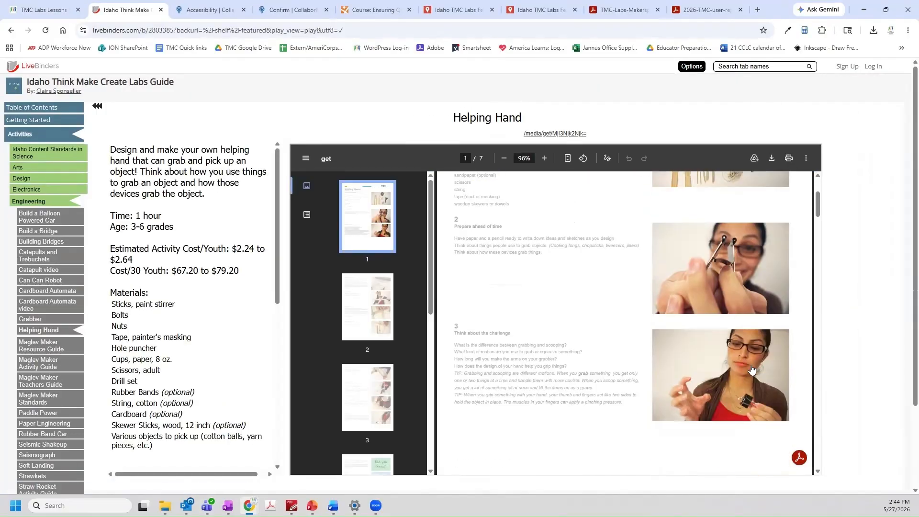
scroll(751, 369, down, 20)
scroll(750, 369, down, 15)
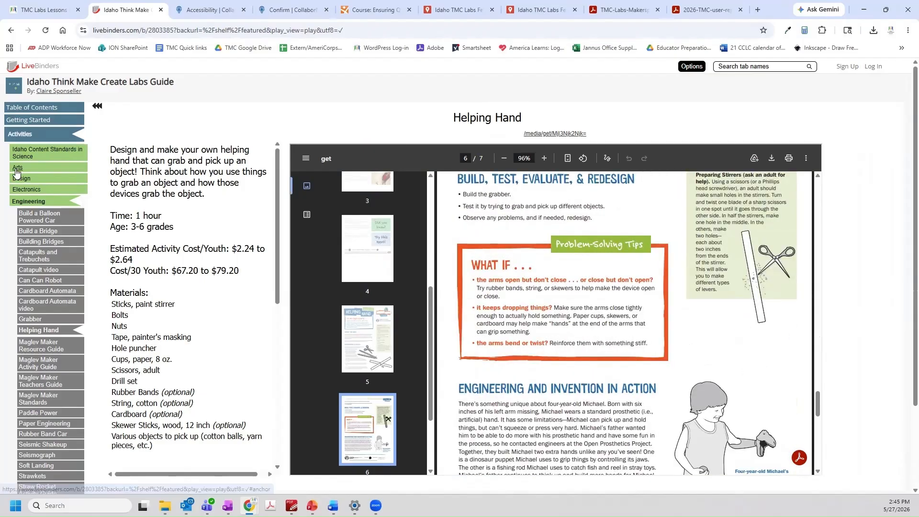
Open Arts > Binary Bracelets, then go back to the TMC Labs Lessons page
click(17, 169)
click(50, 180)
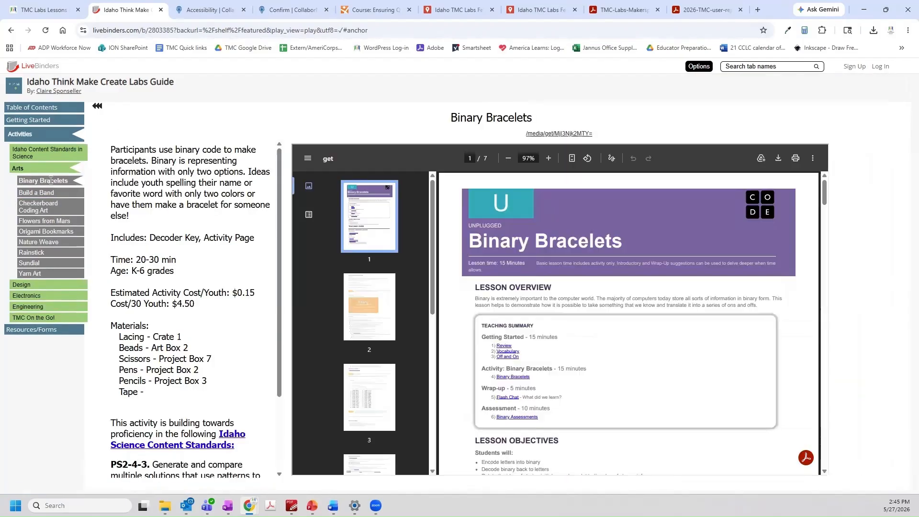
click(53, 10)
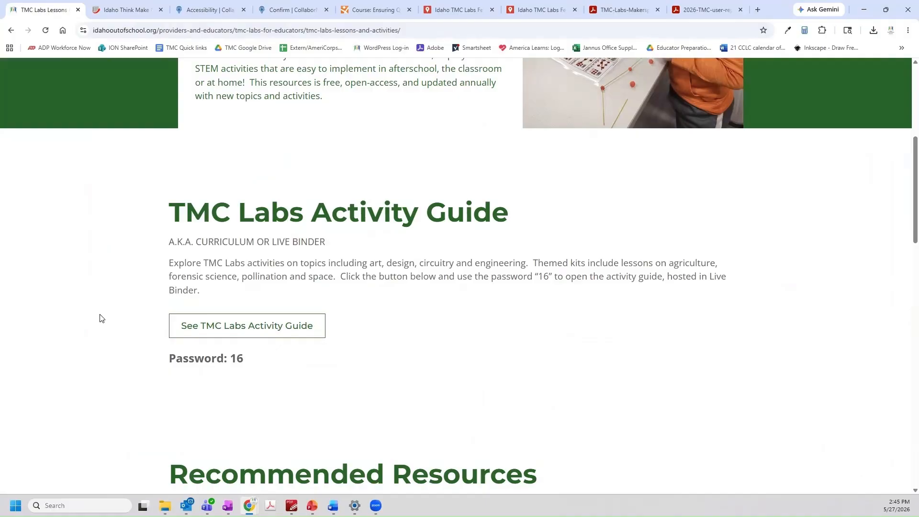
Open the Volt, Paper, Scissors resource site and browse it
scroll(94, 321, down, 1)
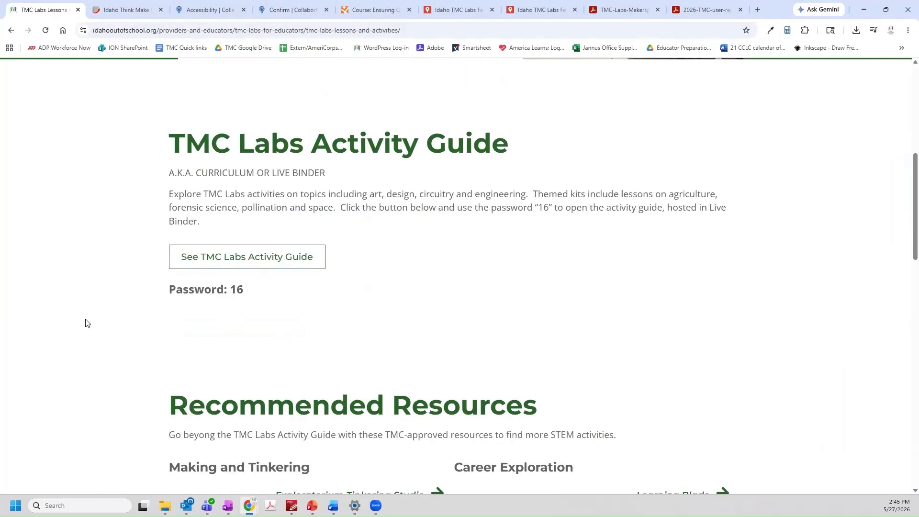
scroll(86, 323, down, 1)
scroll(86, 323, down, 3)
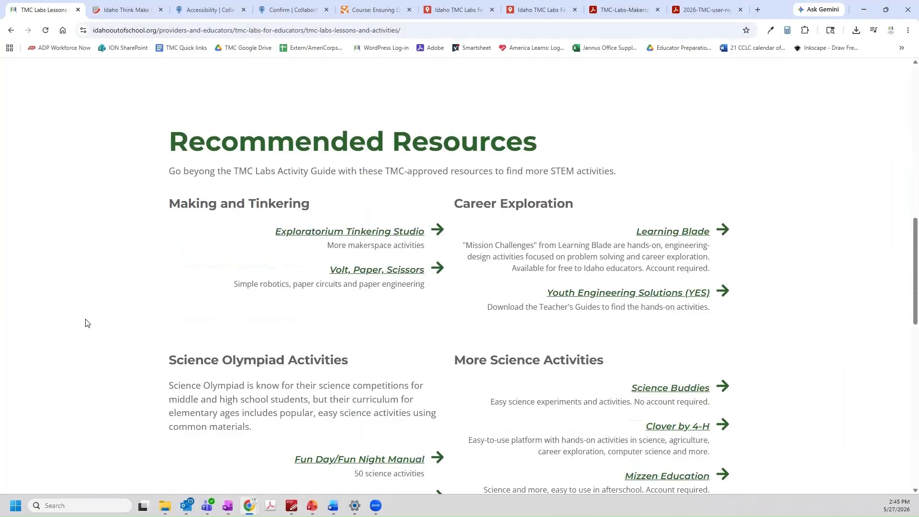
scroll(85, 323, down, 1)
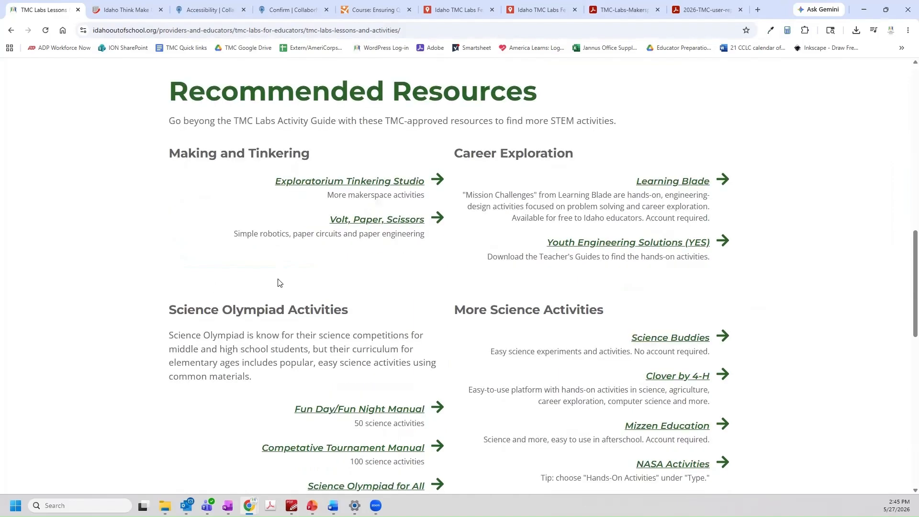
click(369, 222)
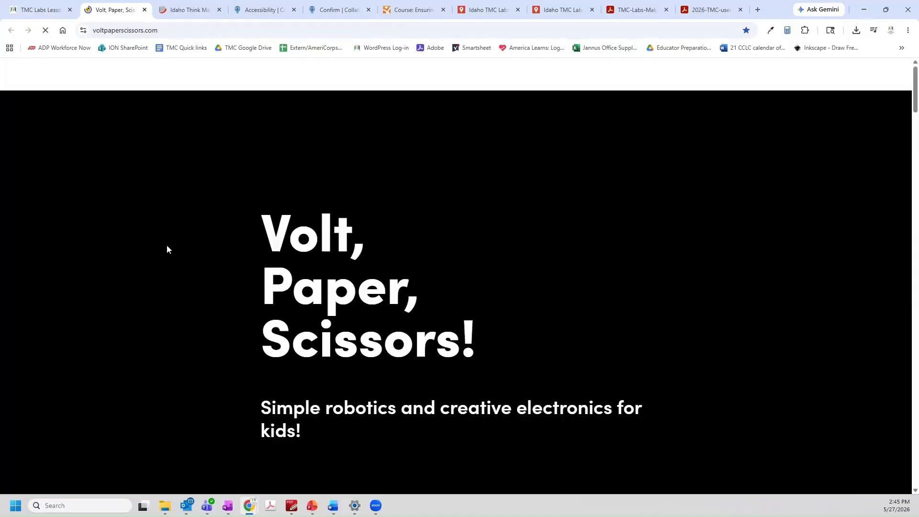
scroll(165, 247, down, 15)
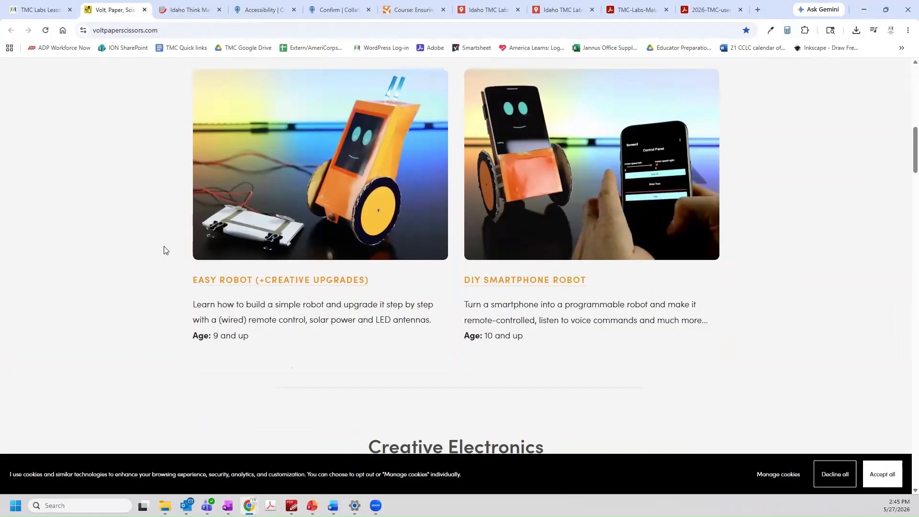
scroll(165, 249, down, 12)
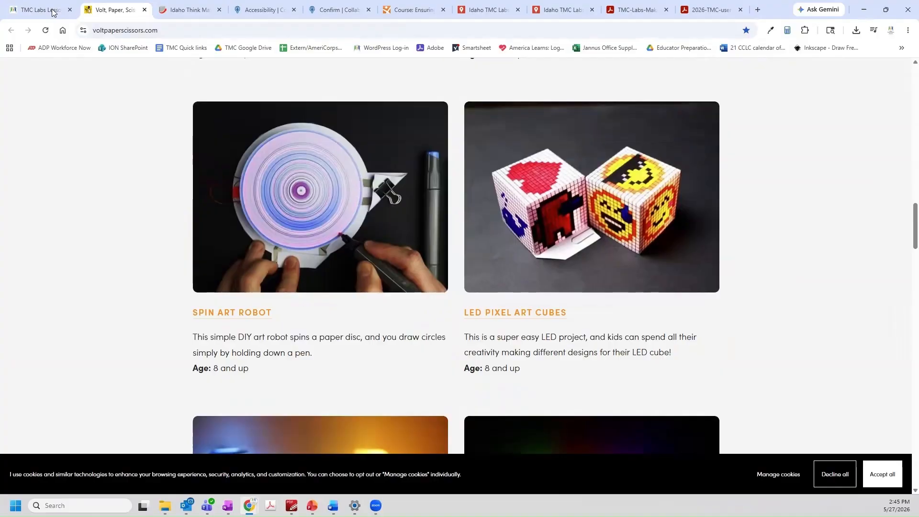
Open Science Buddies' science projects list from the lessons page, then return to the lessons page
click(53, 12)
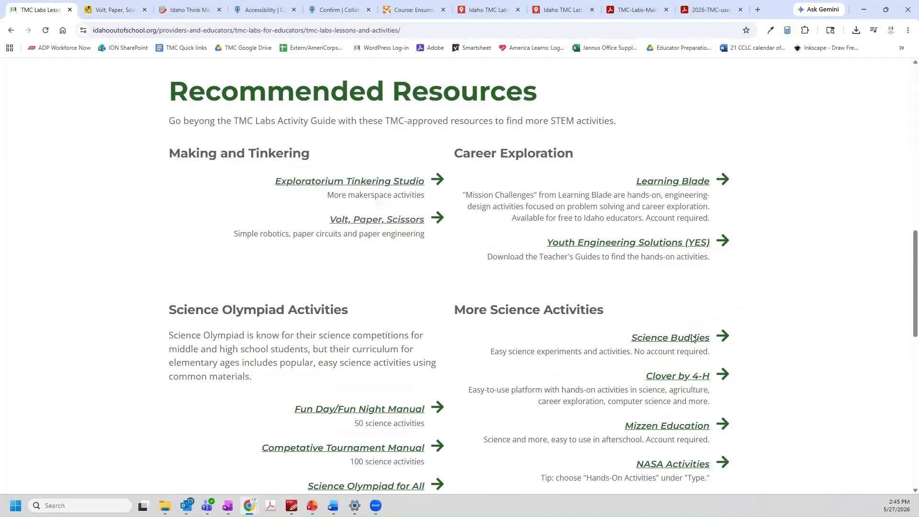
click(692, 338)
click(316, 220)
scroll(128, 346, down, 3)
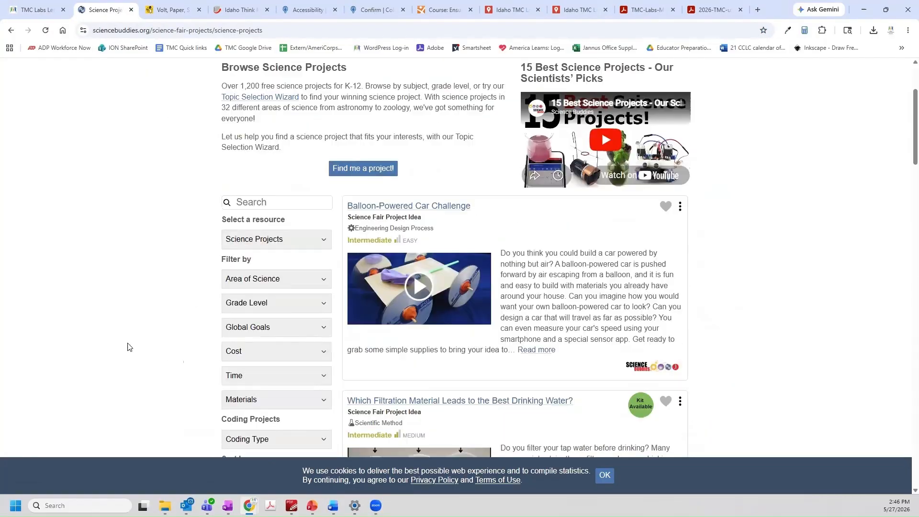
scroll(127, 346, down, 12)
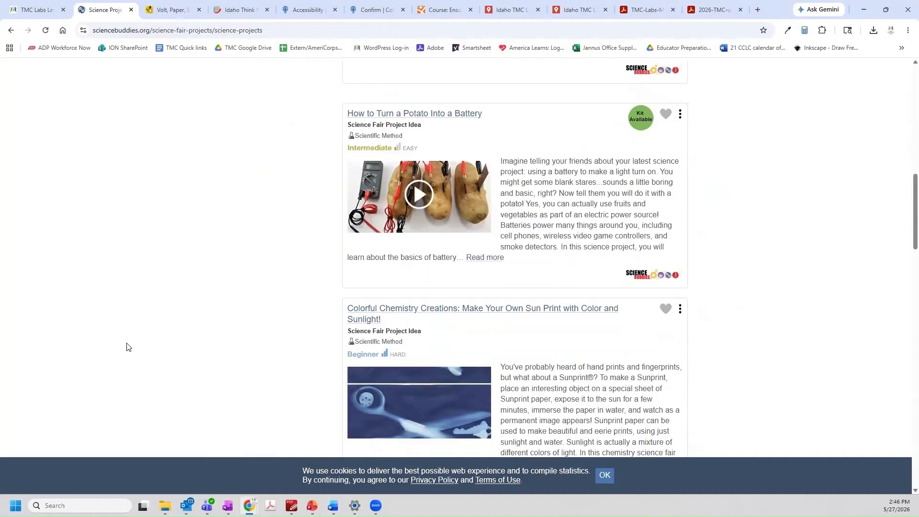
scroll(126, 347, down, 6)
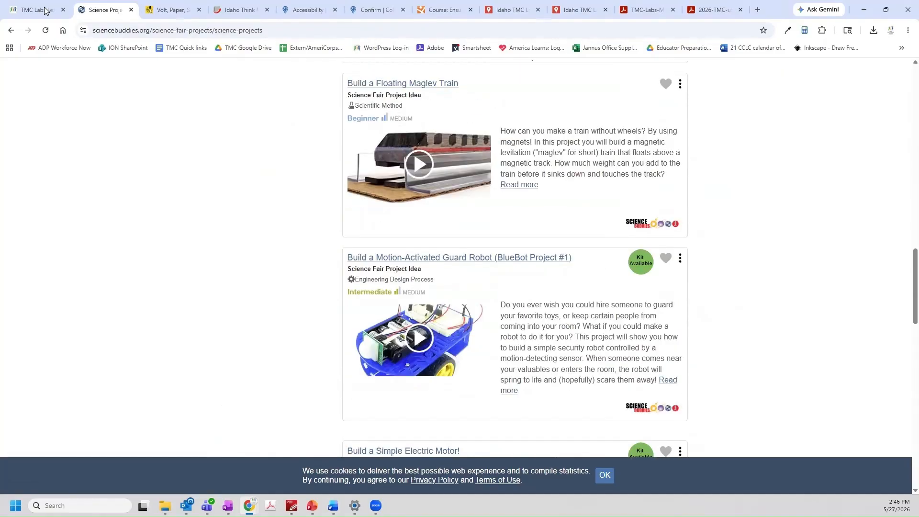
click(43, 13)
scroll(570, 292, down, 5)
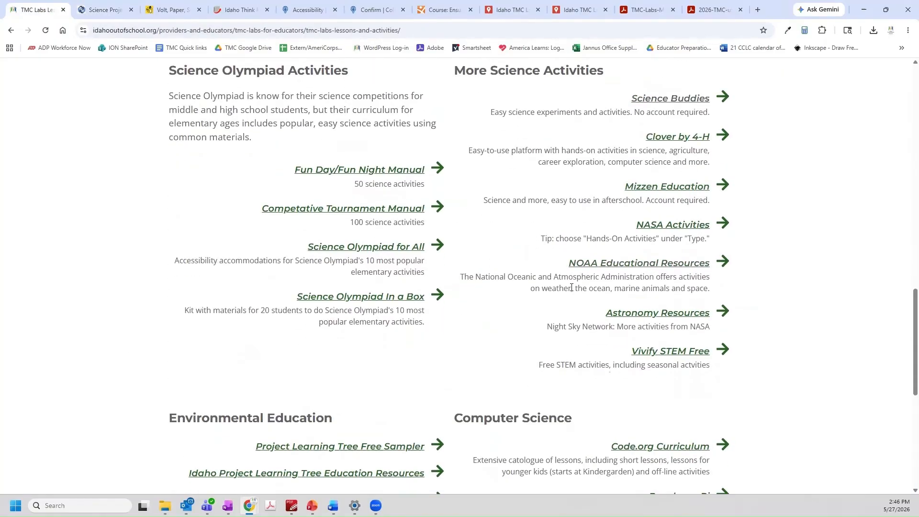
Search Night Sky Network astronomy articles filtered to the Black Holes topic
click(659, 314)
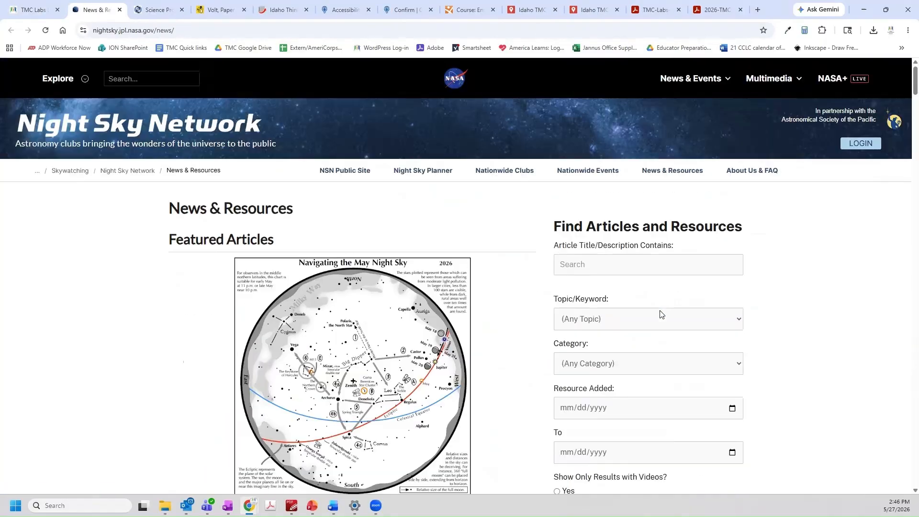
scroll(509, 313, down, 2)
click(616, 229)
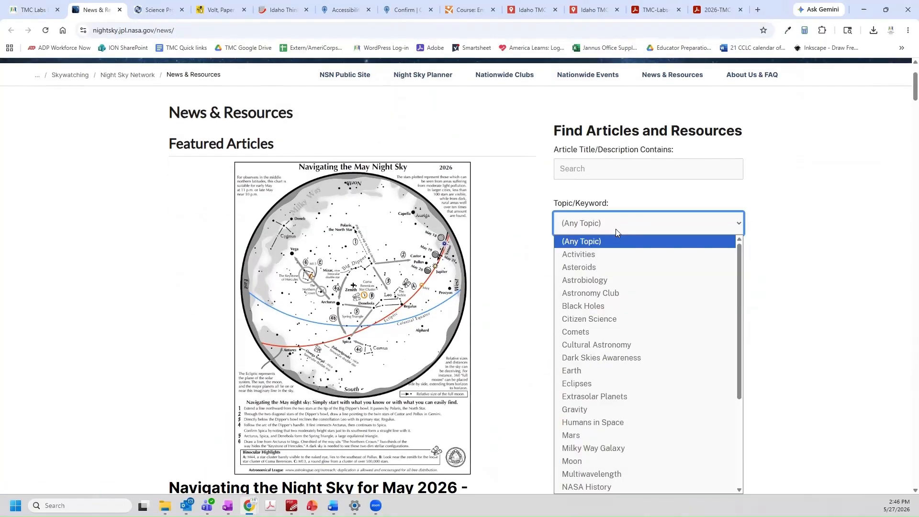
click(608, 306)
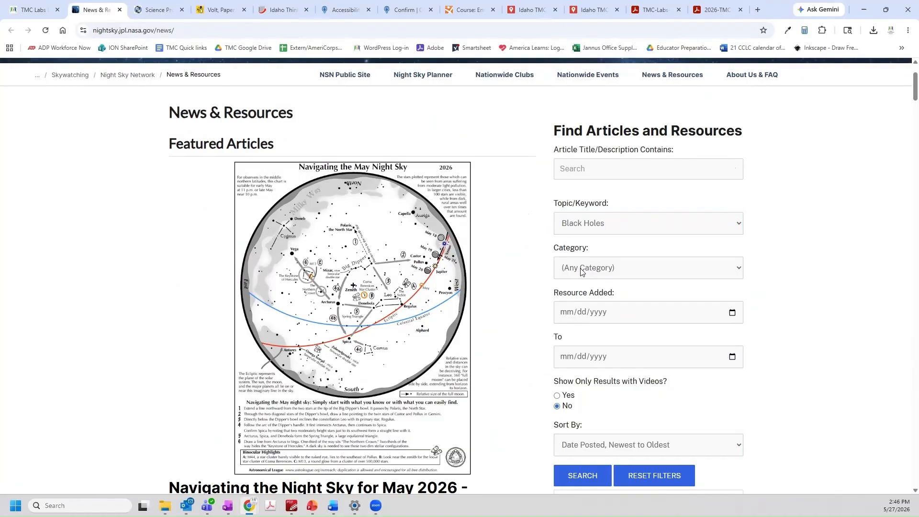
click(581, 477)
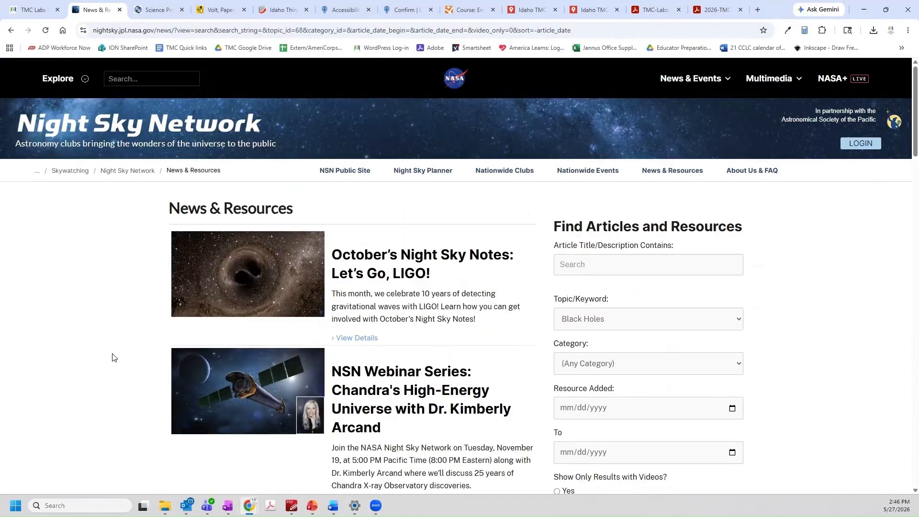
scroll(115, 358, down, 2)
View the Explore Your Environment K-8 guide page, then return to the lessons page
click(41, 9)
scroll(154, 303, down, 5)
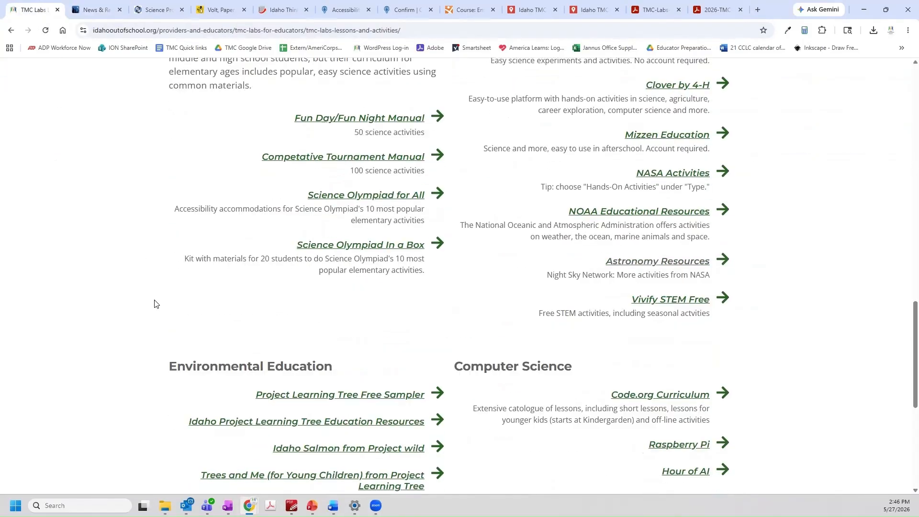
click(291, 328)
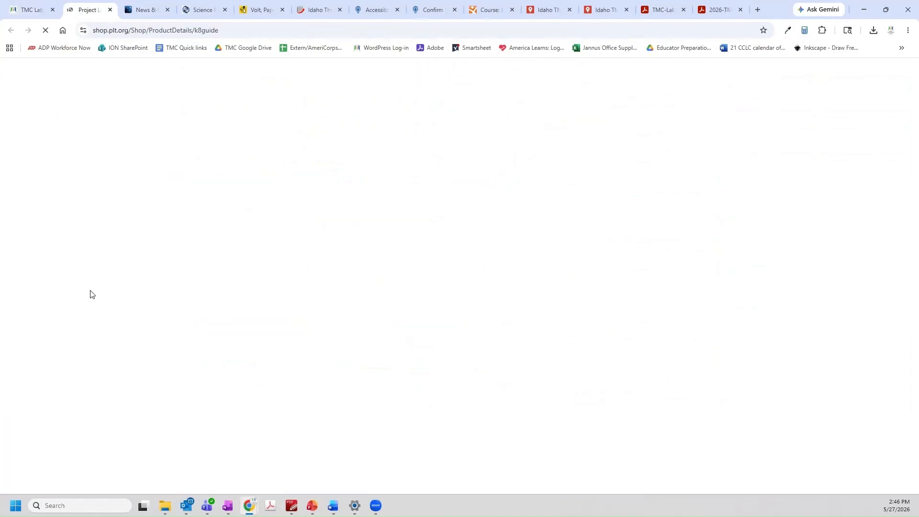
click(36, 13)
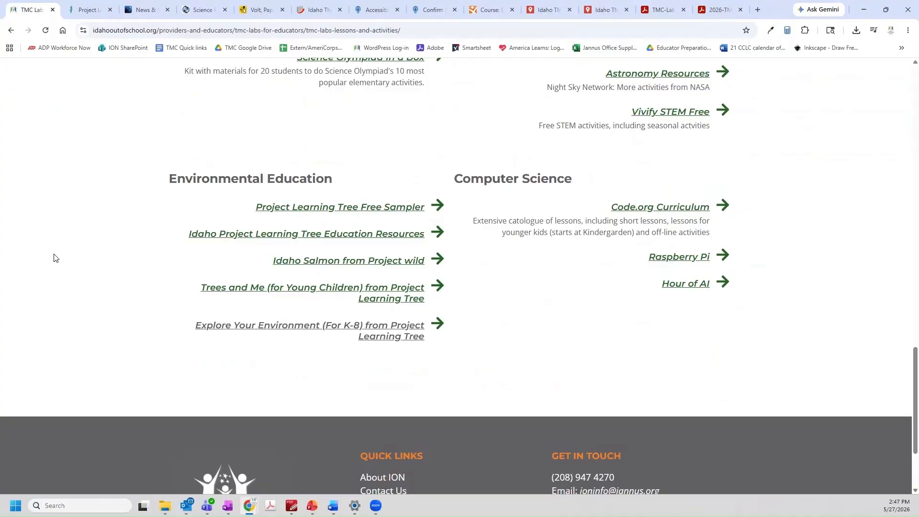
Go to Providers & Educators > TMC Labs Resources and open the Online User Report
scroll(86, 247, up, 20)
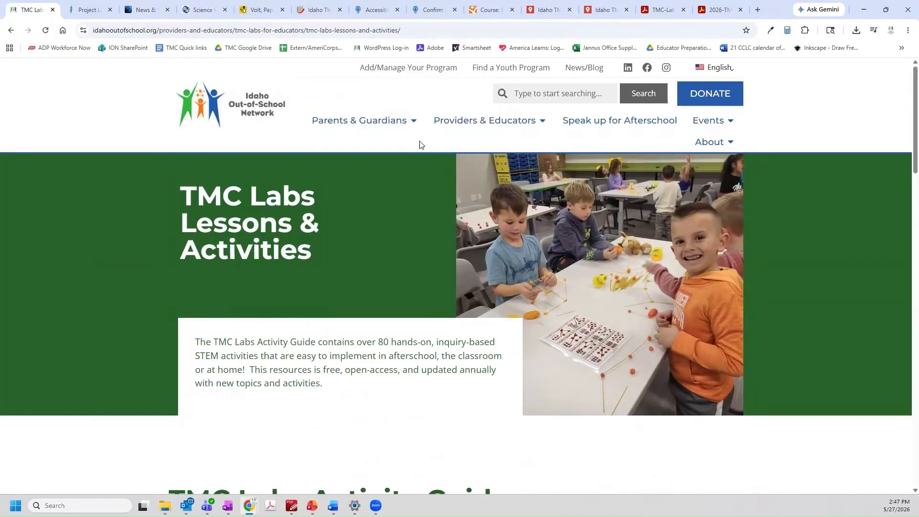
mouse_move(456, 126)
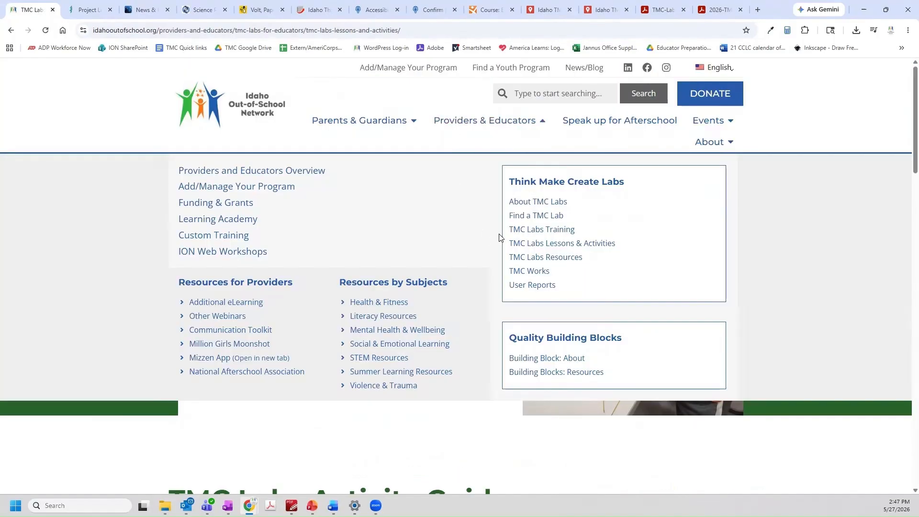
click(544, 258)
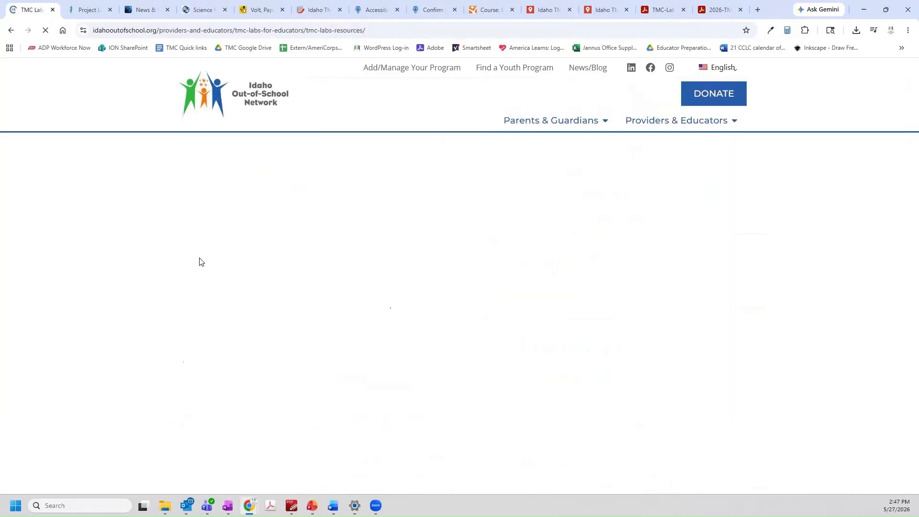
scroll(62, 283, down, 5)
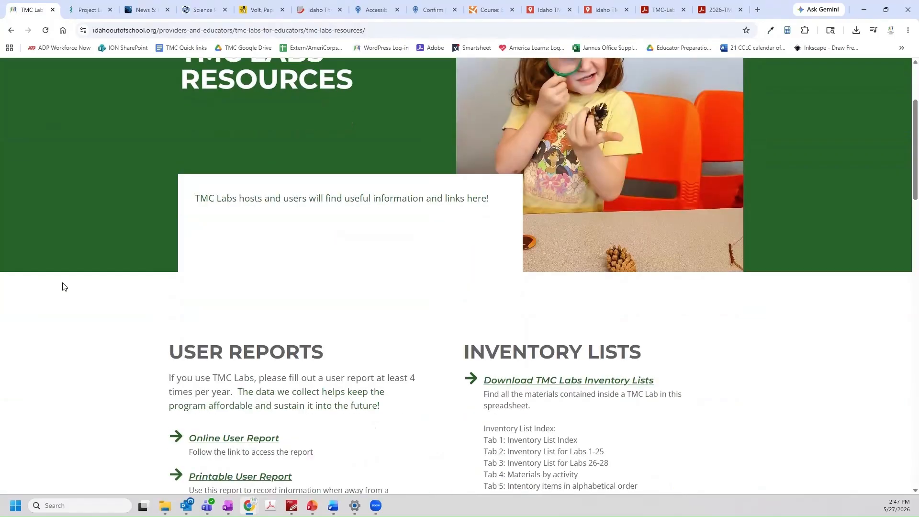
scroll(64, 286, down, 2)
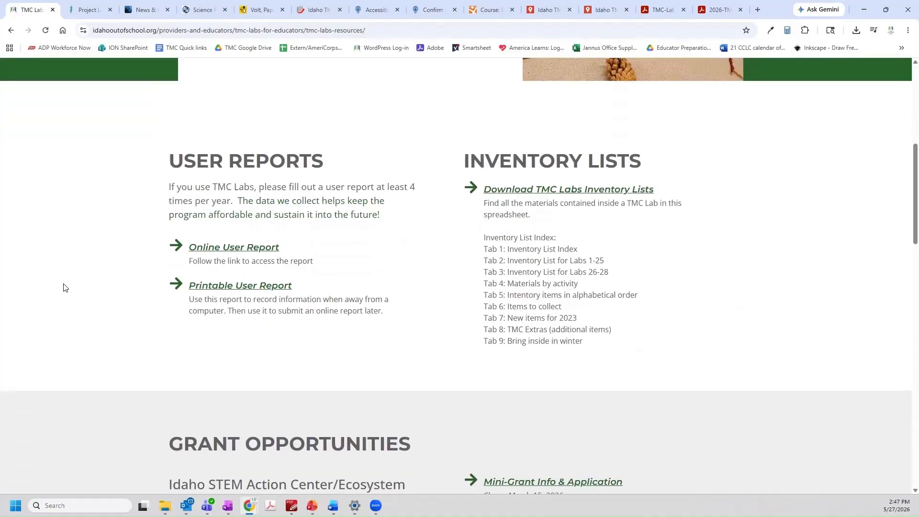
click(196, 248)
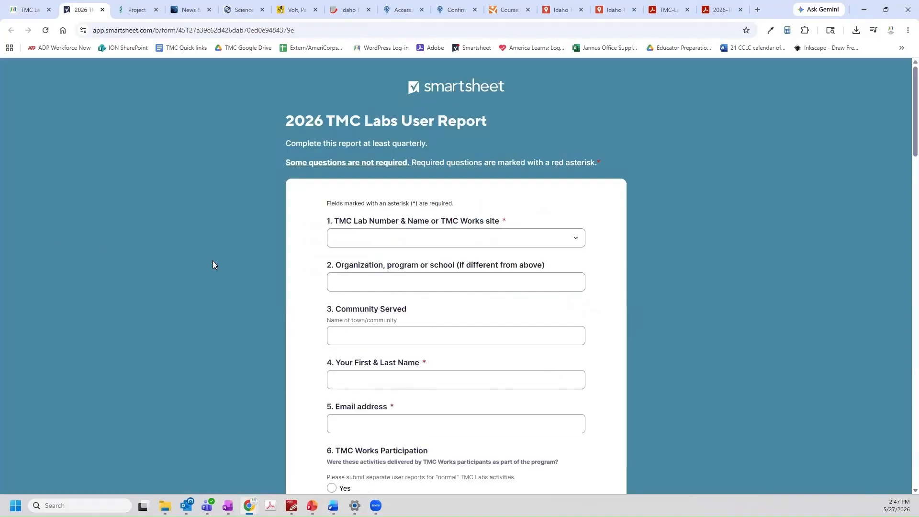
scroll(195, 263, down, 3)
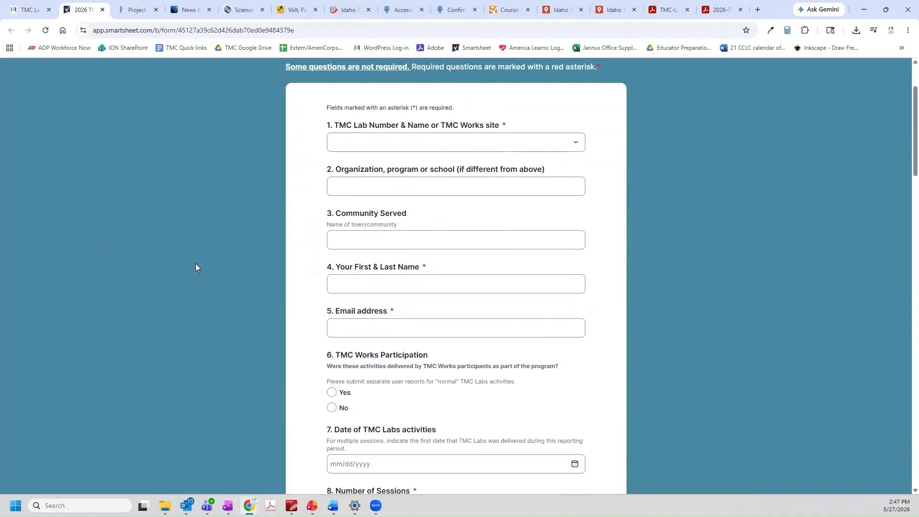
scroll(195, 263, down, 1)
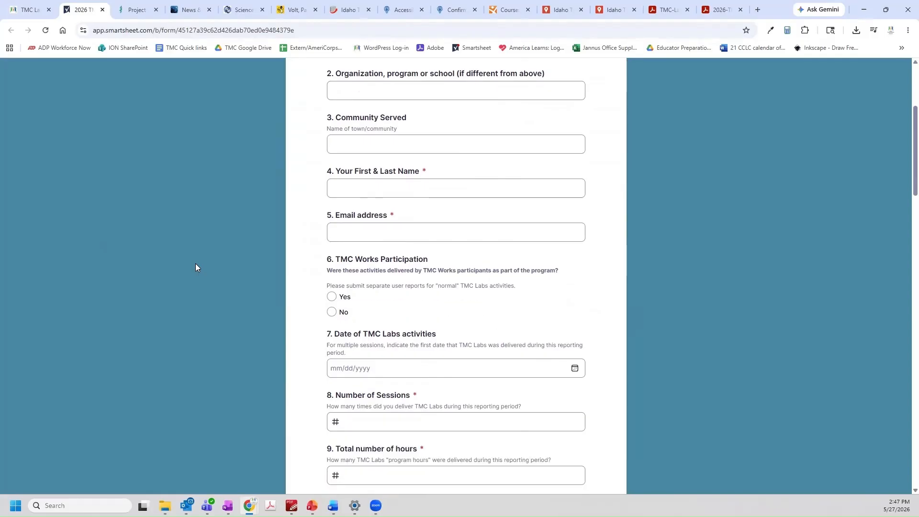
scroll(196, 263, down, 1)
scroll(195, 263, down, 2)
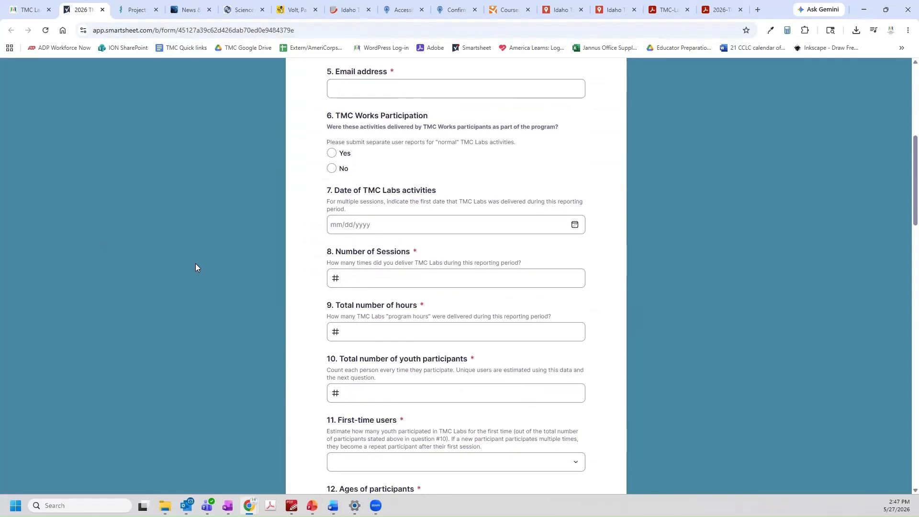
scroll(195, 263, down, 1)
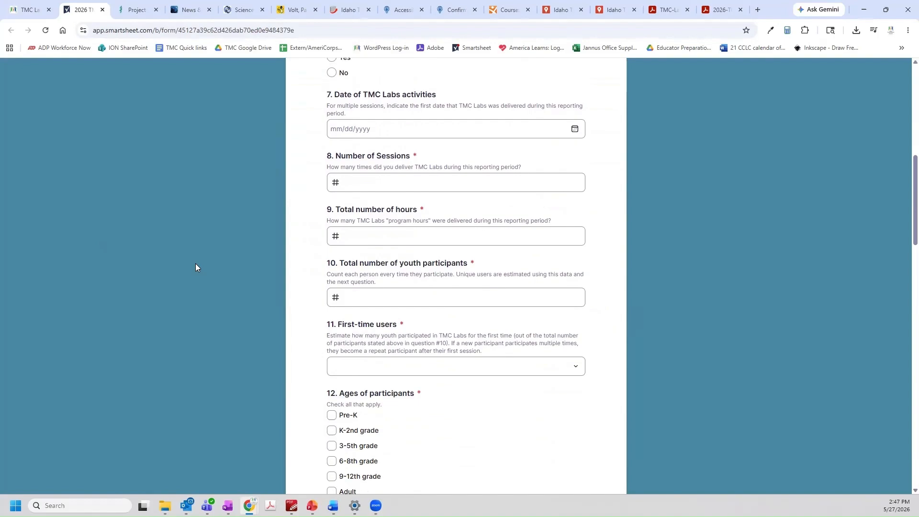
scroll(196, 267, down, 2)
scroll(195, 268, down, 3)
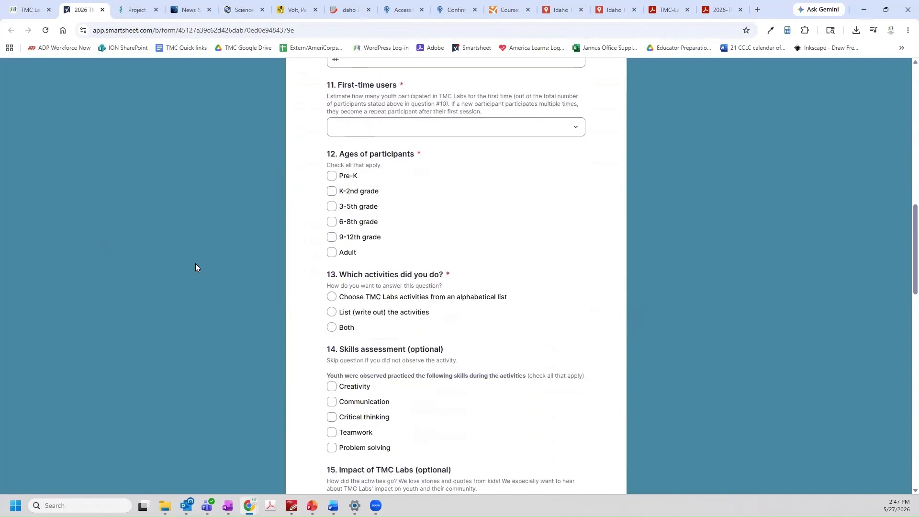
scroll(195, 264, down, 3)
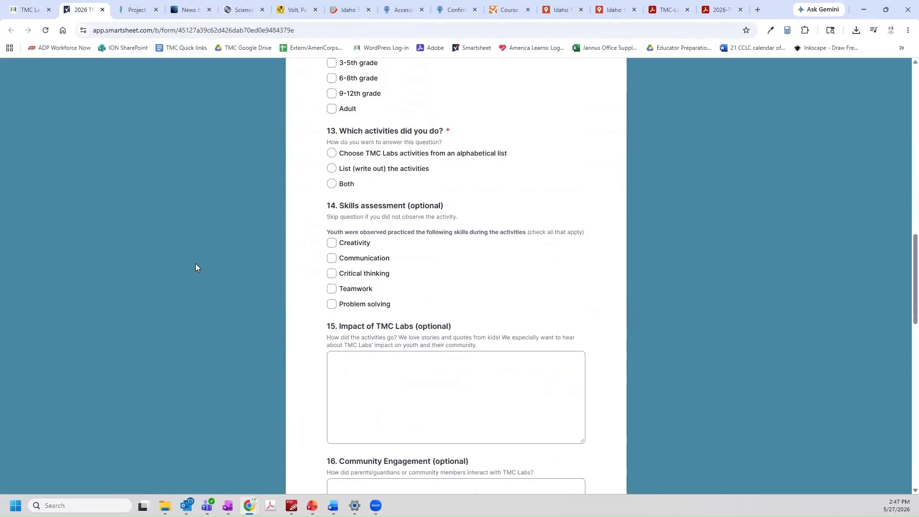
scroll(195, 264, down, 2)
scroll(195, 267, down, 2)
scroll(196, 268, down, 2)
scroll(195, 267, down, 2)
scroll(195, 268, down, 5)
scroll(196, 268, down, 3)
scroll(195, 268, up, 20)
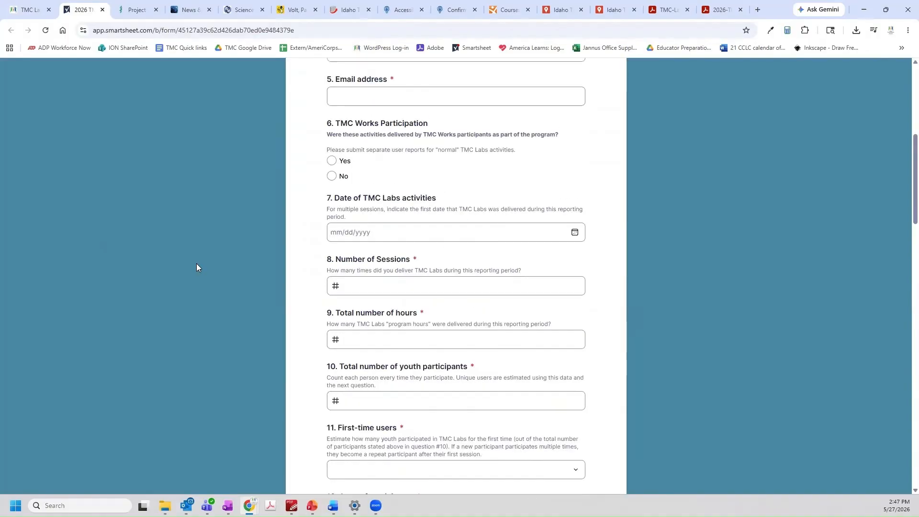
scroll(196, 267, up, 7)
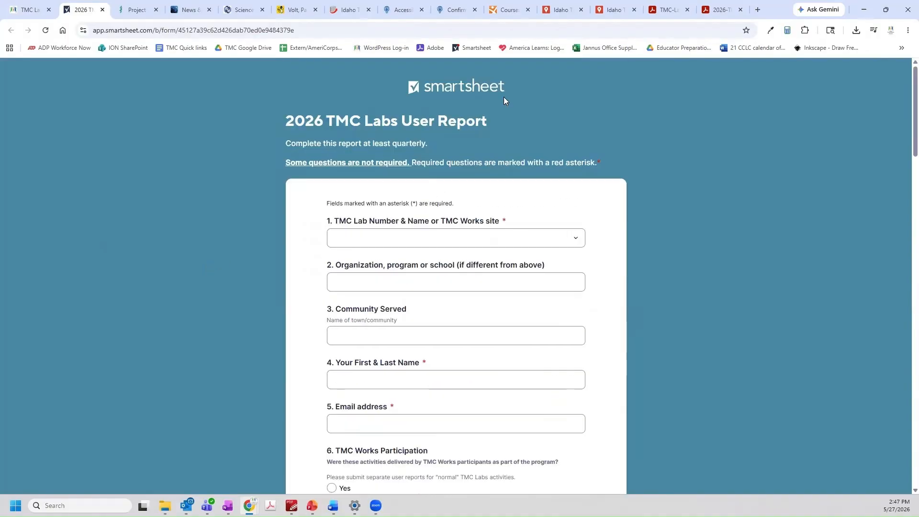
Read through the printable 2026 TMC Lab User Report PDF to the end
click(721, 11)
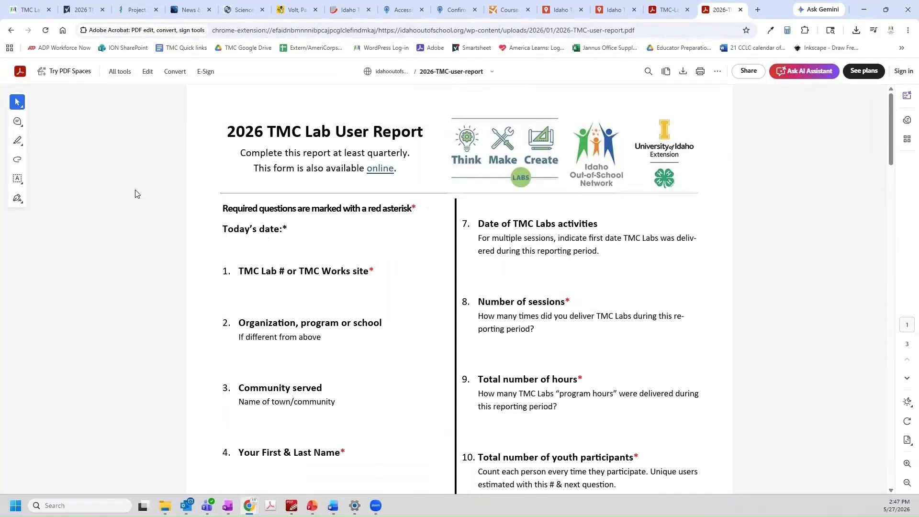
scroll(135, 193, down, 6)
scroll(135, 193, down, 6)
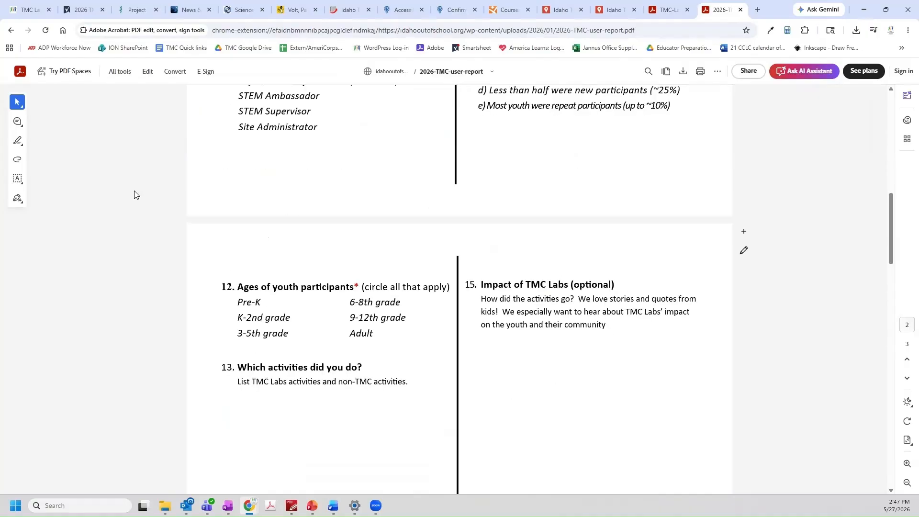
scroll(134, 194, down, 1)
scroll(134, 194, down, 10)
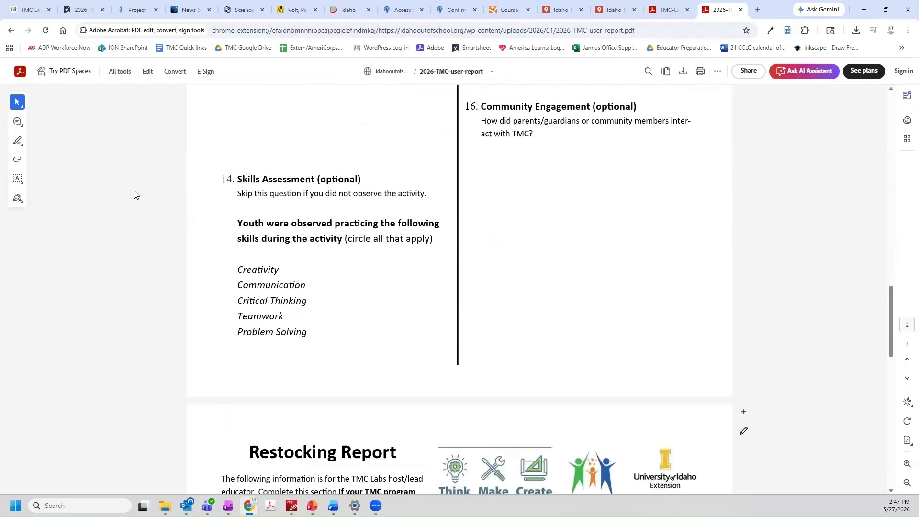
scroll(134, 194, down, 15)
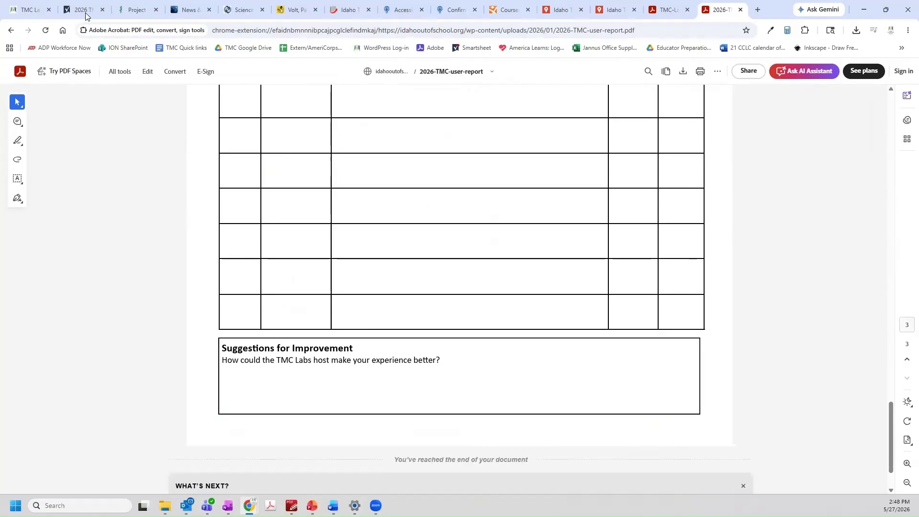
Return to the online form and resources page, then bring the 2025_TMC_Labs_Inventory workbook forward
click(85, 11)
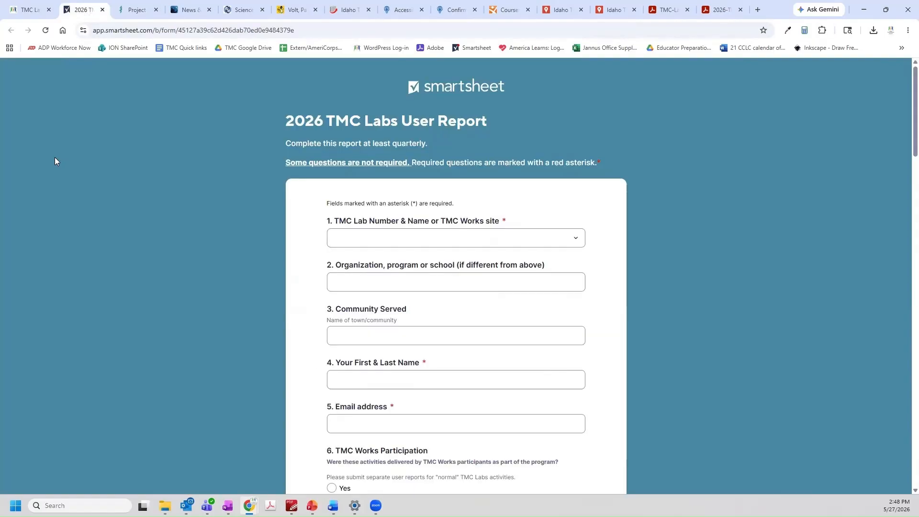
click(29, 10)
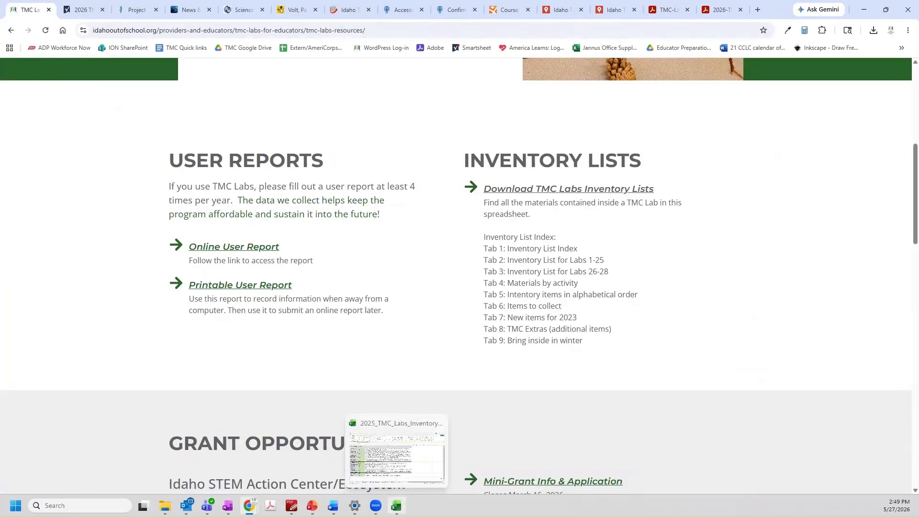
click(396, 506)
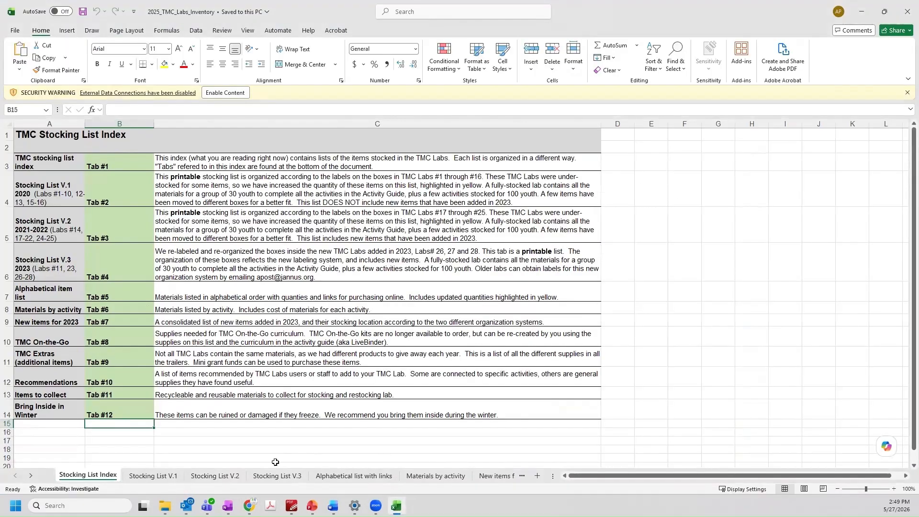
View and scroll the Stocking List V.3 sheet
click(283, 478)
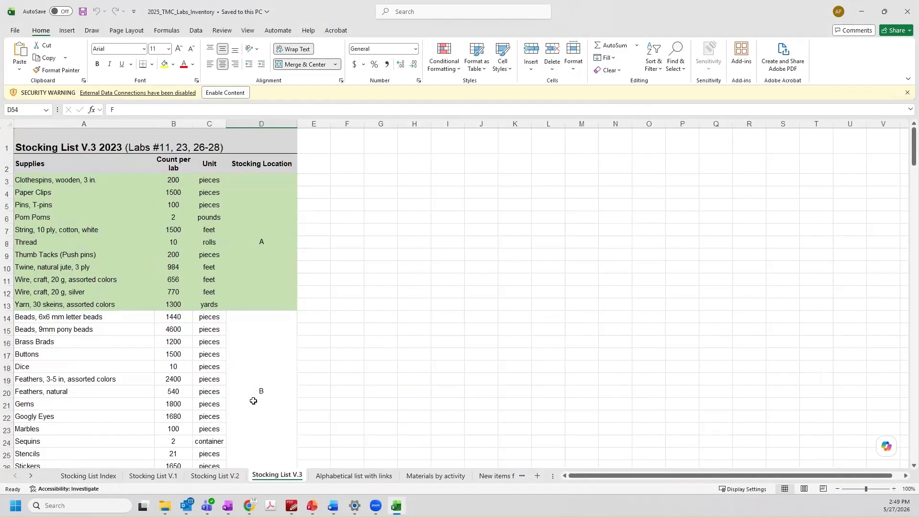
scroll(253, 400, down, 7)
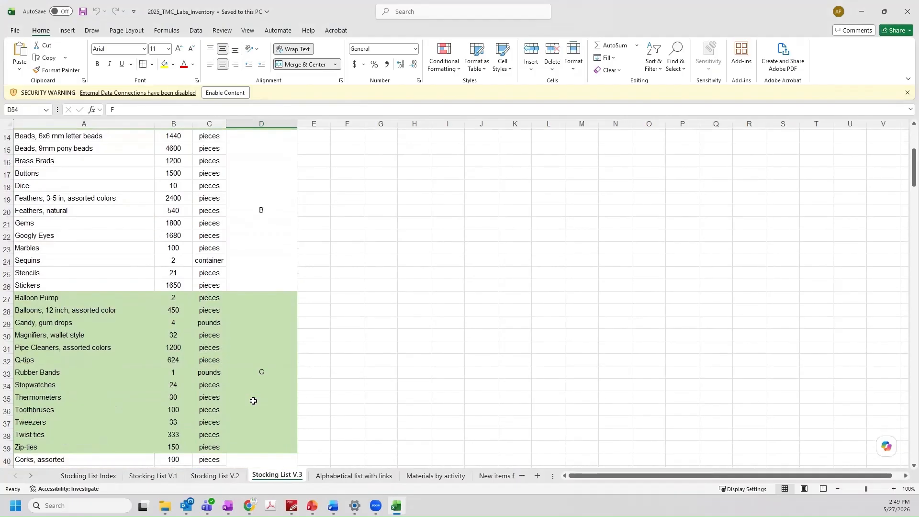
scroll(253, 400, down, 5)
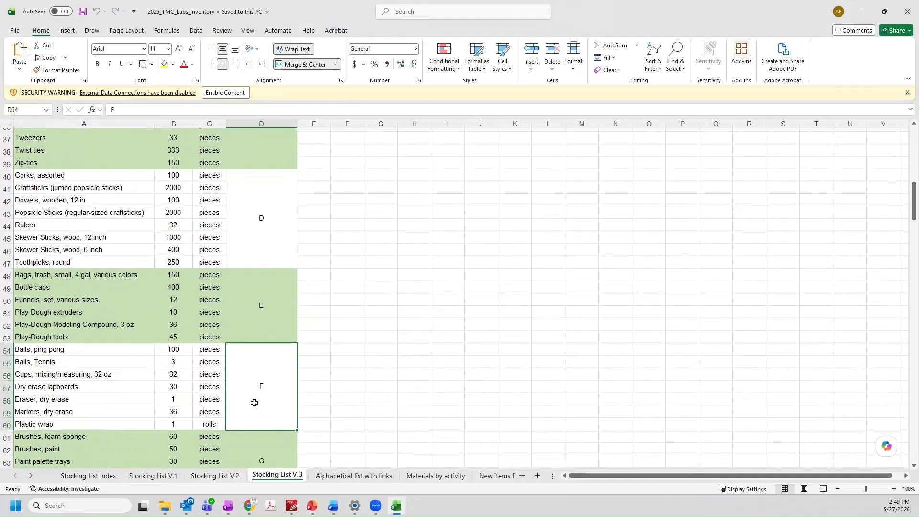
Open H16's Amazon CR2032 coin-cell link, view Materials by activity, then switch back to Chrome
click(360, 476)
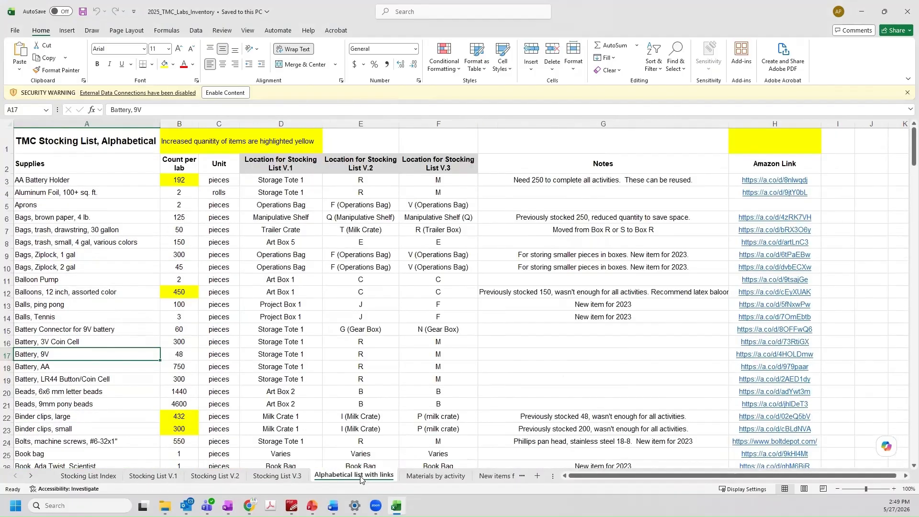
click(775, 341)
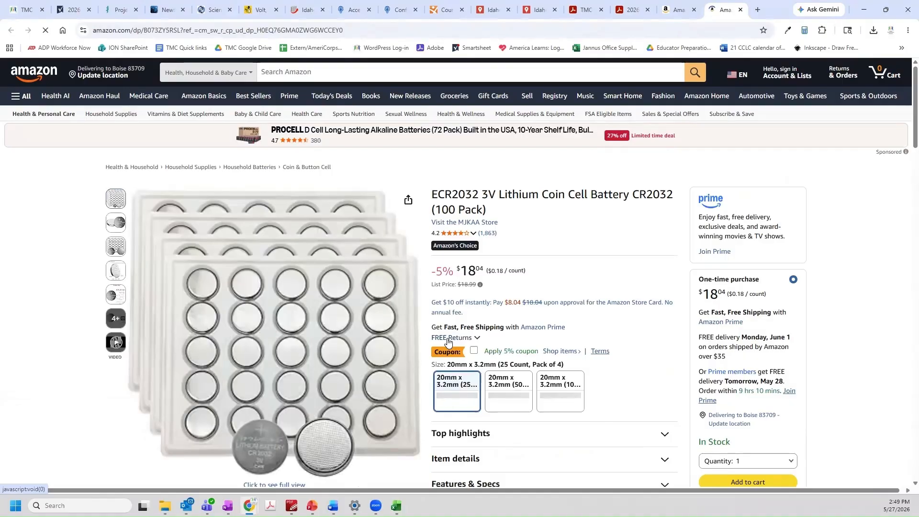
key(alt+Tab)
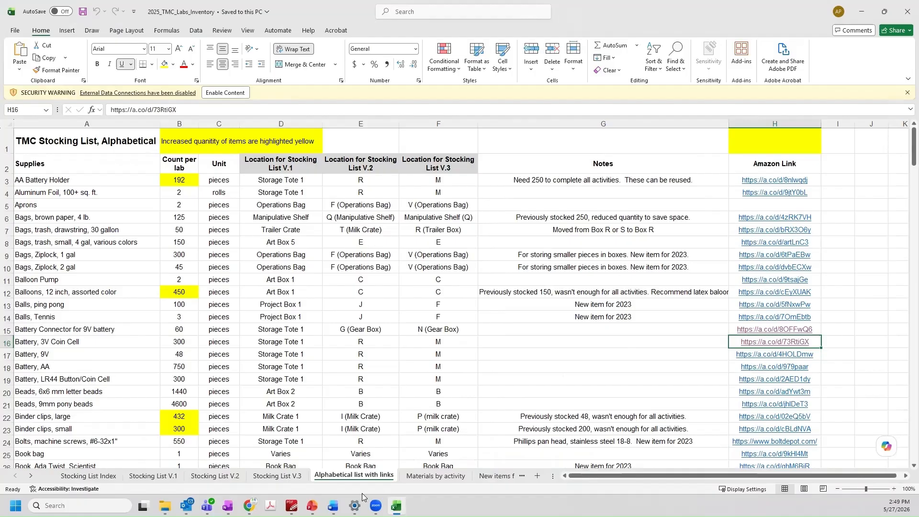
click(427, 476)
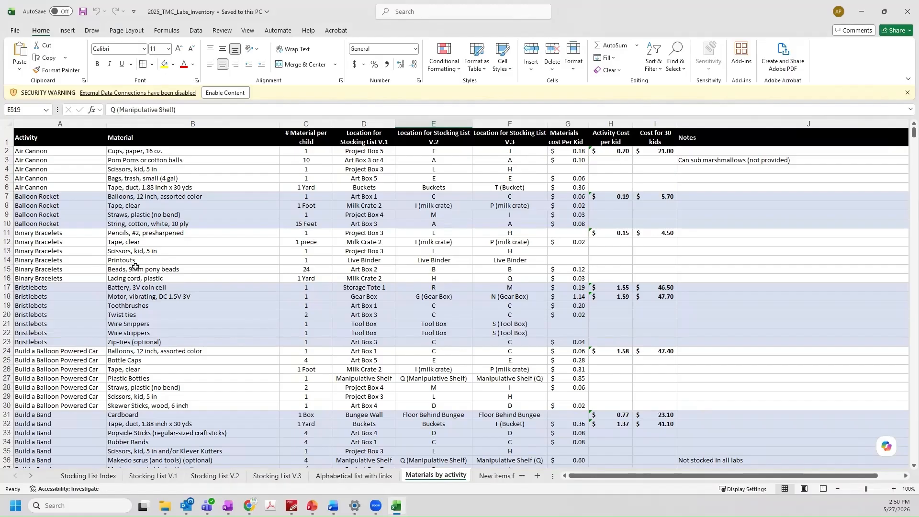
key(alt+Tab)
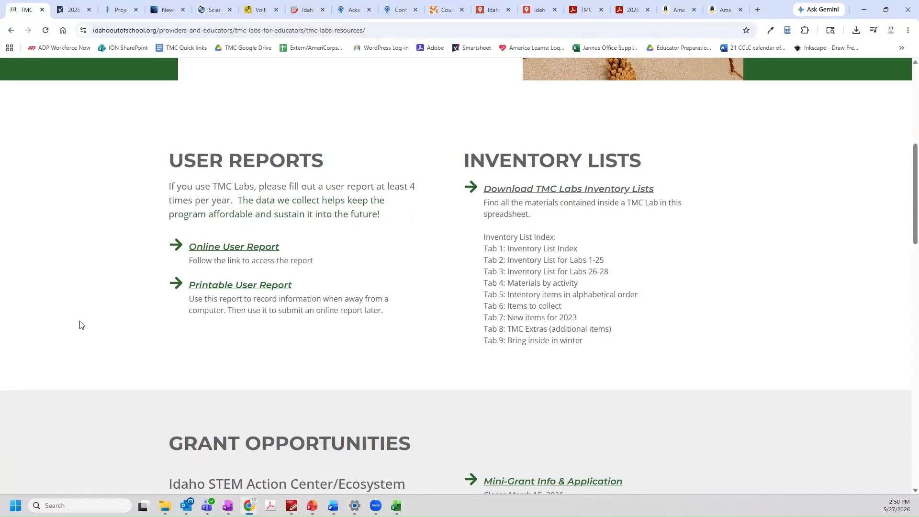
Scroll to TMC Labs Host Resources and open the Trailer Checklist PDF
scroll(81, 325, down, 1)
scroll(81, 325, down, 3)
scroll(82, 325, down, 1)
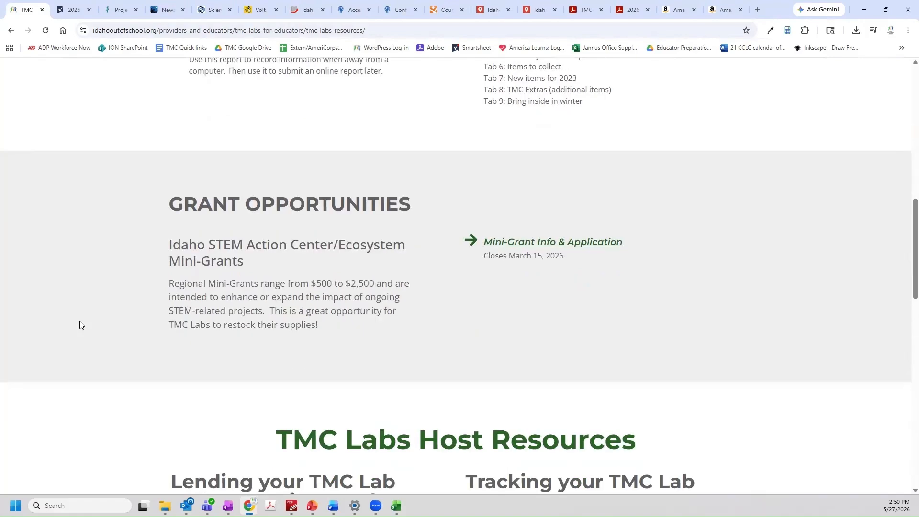
scroll(79, 321, down, 1)
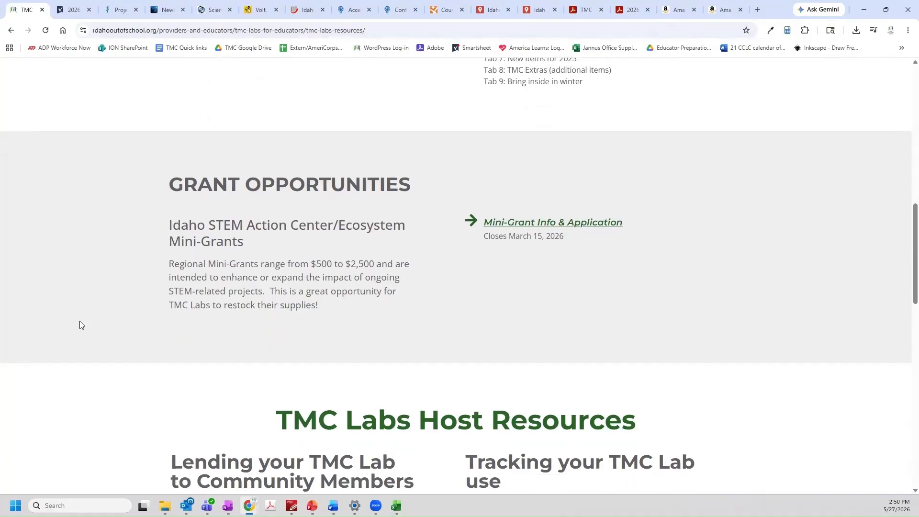
scroll(79, 325, down, 3)
scroll(80, 325, down, 2)
scroll(80, 325, down, 1)
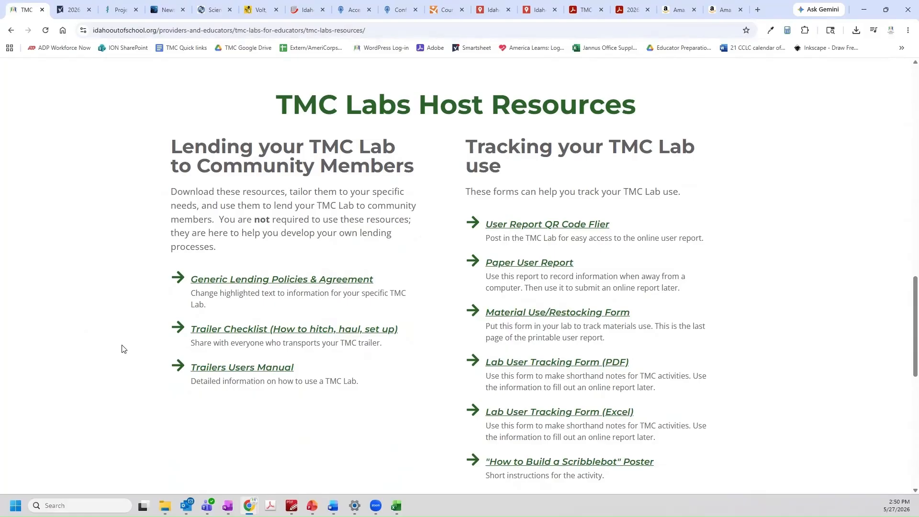
click(234, 331)
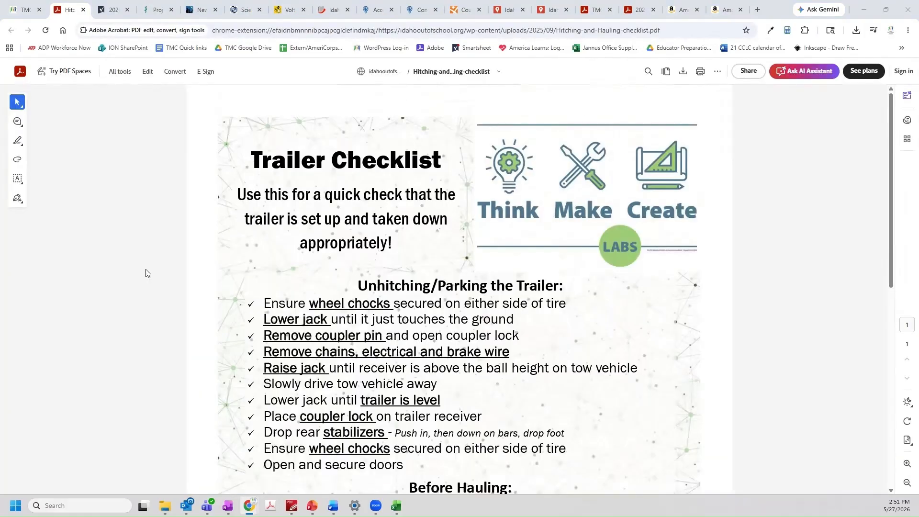
Return to the TMC Labs Resources page and scroll back to the top
click(27, 13)
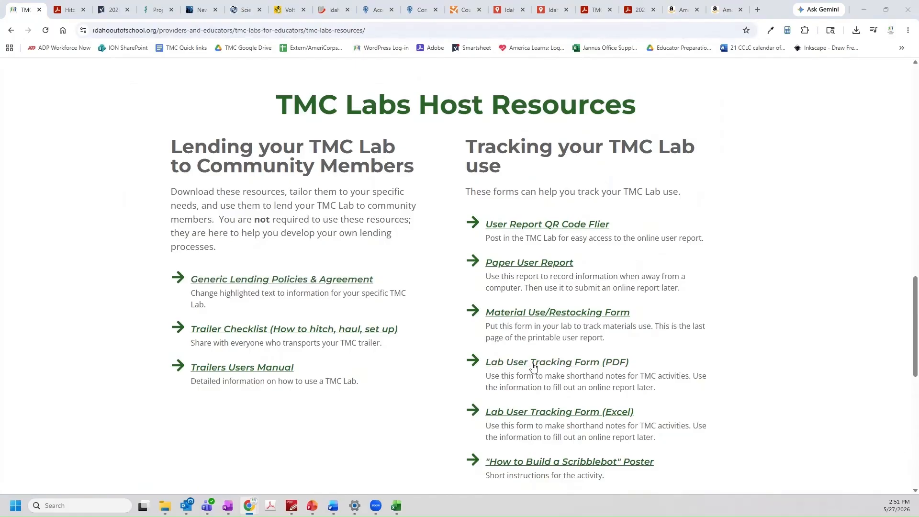
scroll(533, 367, down, 1)
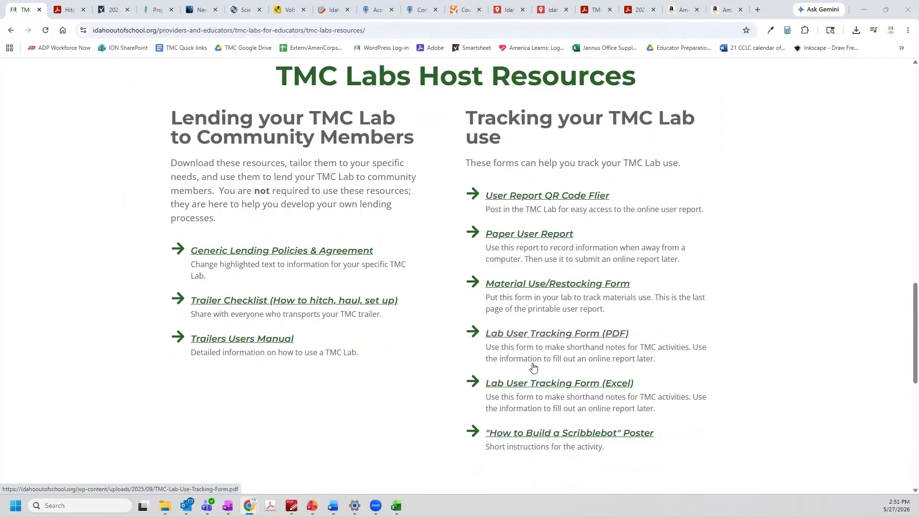
scroll(533, 367, down, 5)
scroll(162, 137, up, 7)
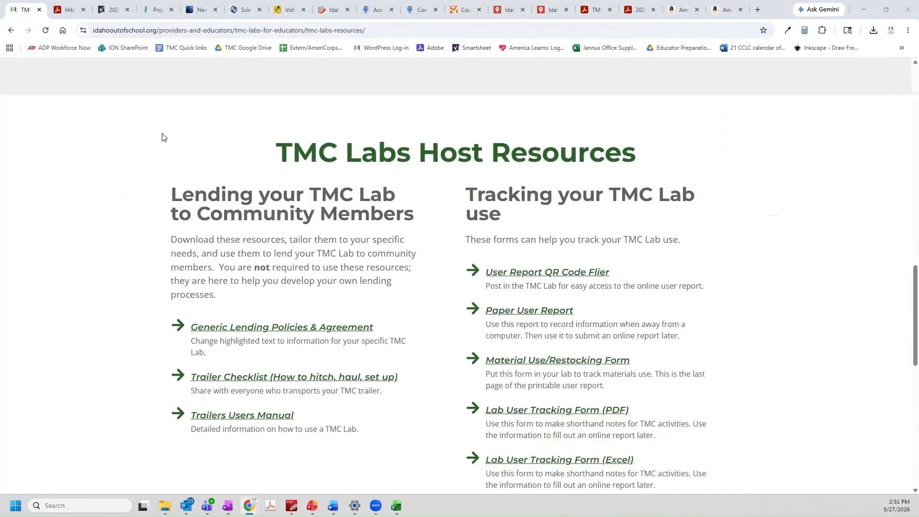
scroll(162, 137, up, 10)
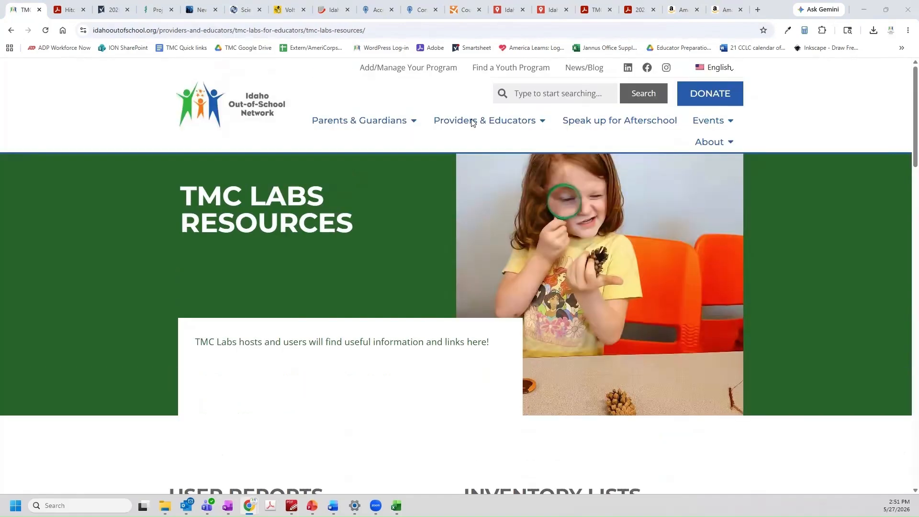
Go to the TMC Works page under Providers & Educators and scroll through its participant resources
click(471, 121)
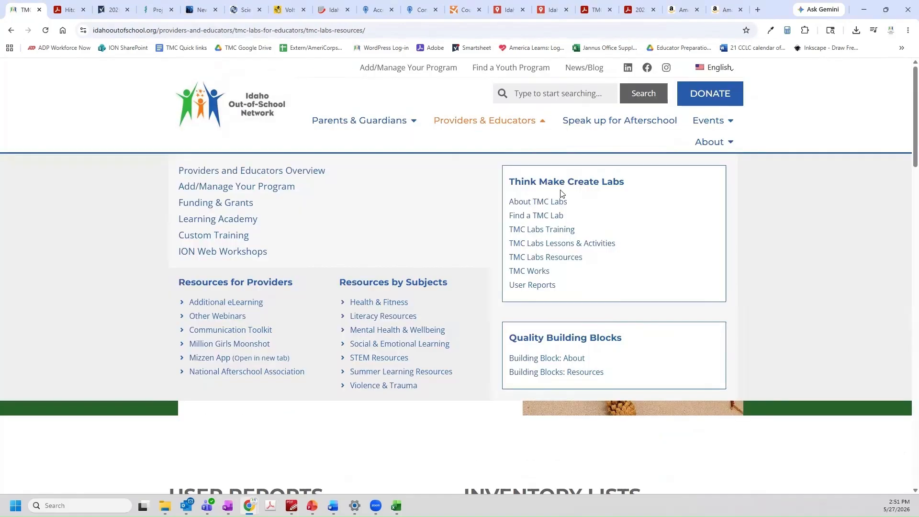
click(535, 276)
scroll(103, 229, down, 1)
scroll(102, 233, down, 8)
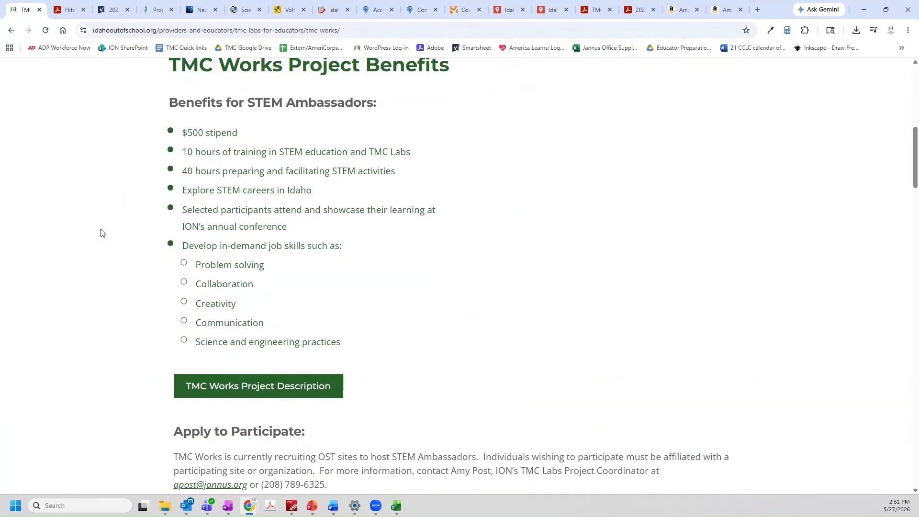
scroll(100, 232, down, 2)
scroll(101, 234, down, 8)
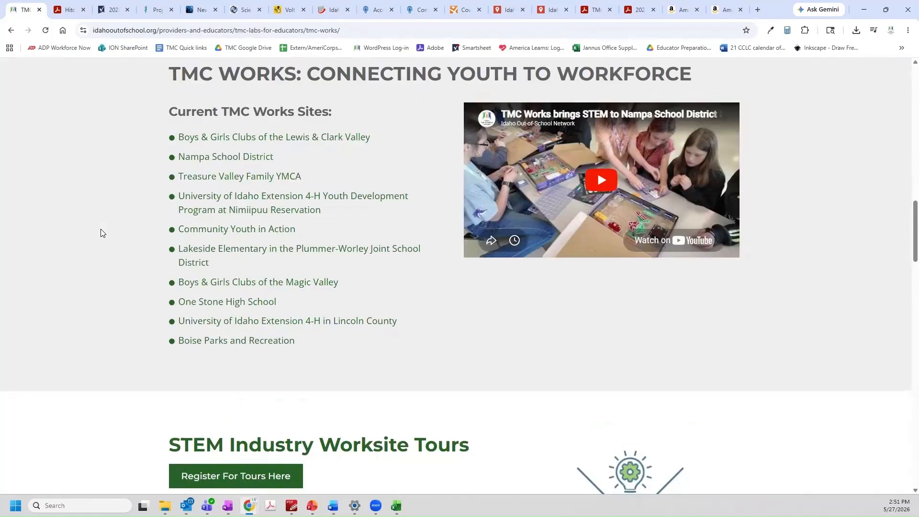
scroll(101, 233, down, 2)
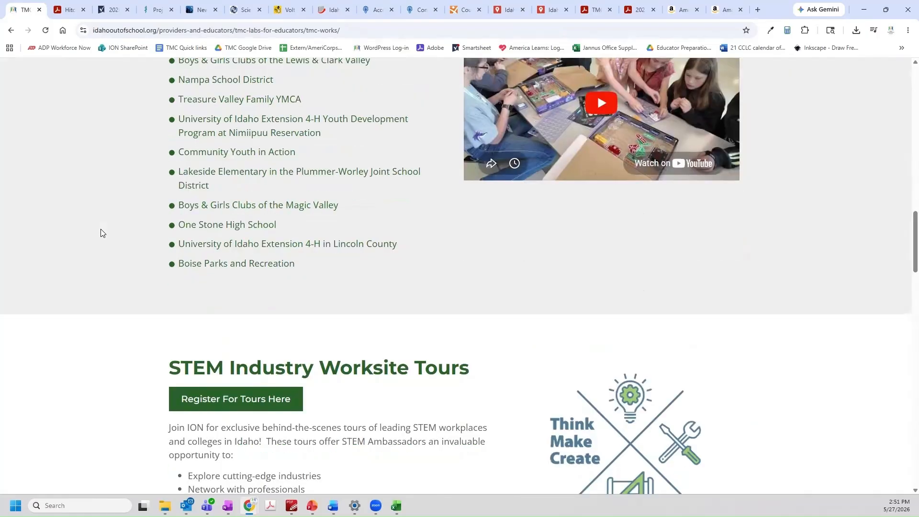
scroll(100, 233, down, 4)
scroll(101, 233, down, 1)
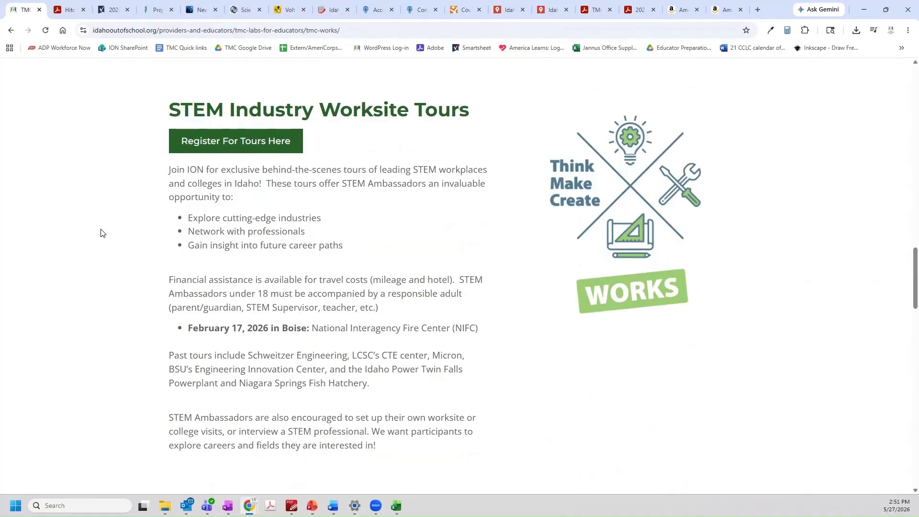
scroll(100, 233, down, 2)
scroll(101, 233, down, 5)
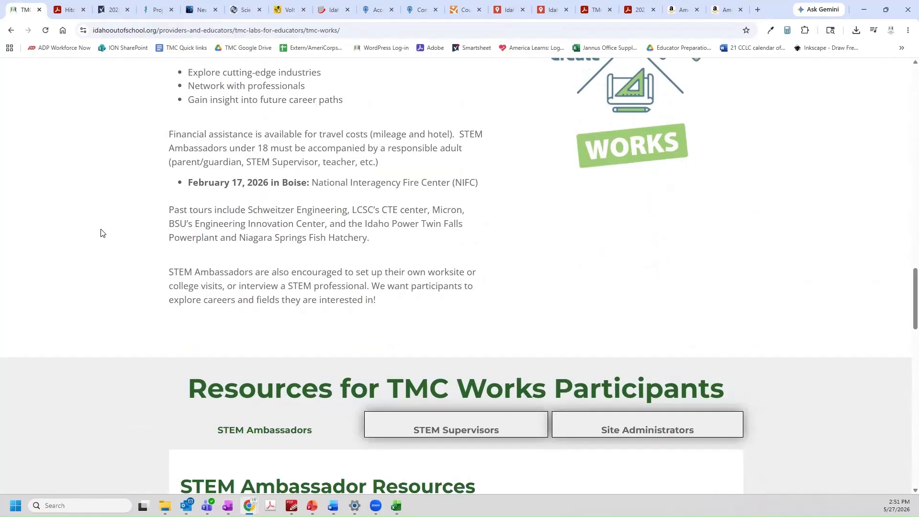
scroll(100, 233, down, 3)
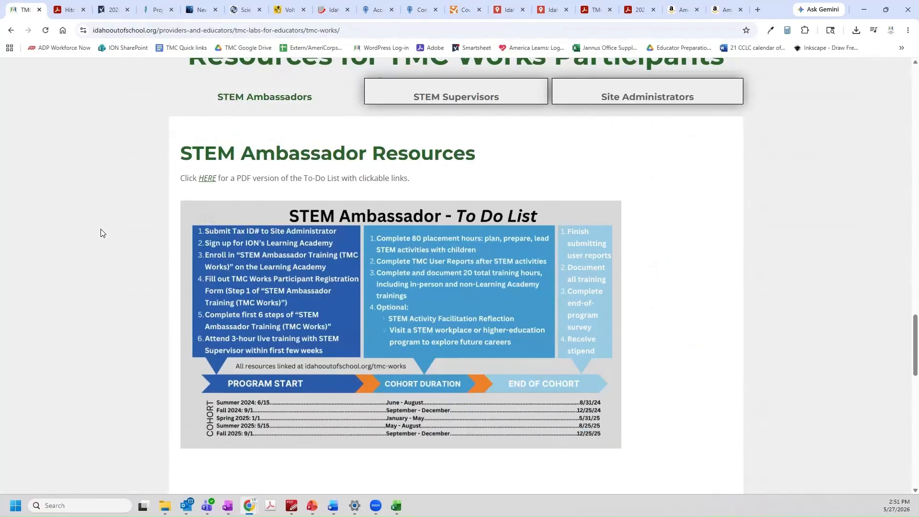
scroll(100, 233, down, 1)
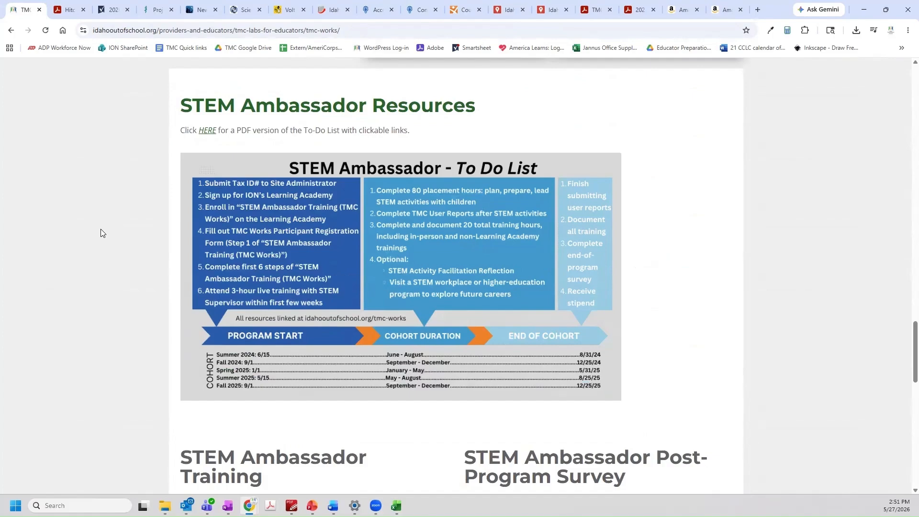
scroll(101, 234, down, 2)
scroll(100, 233, down, 4)
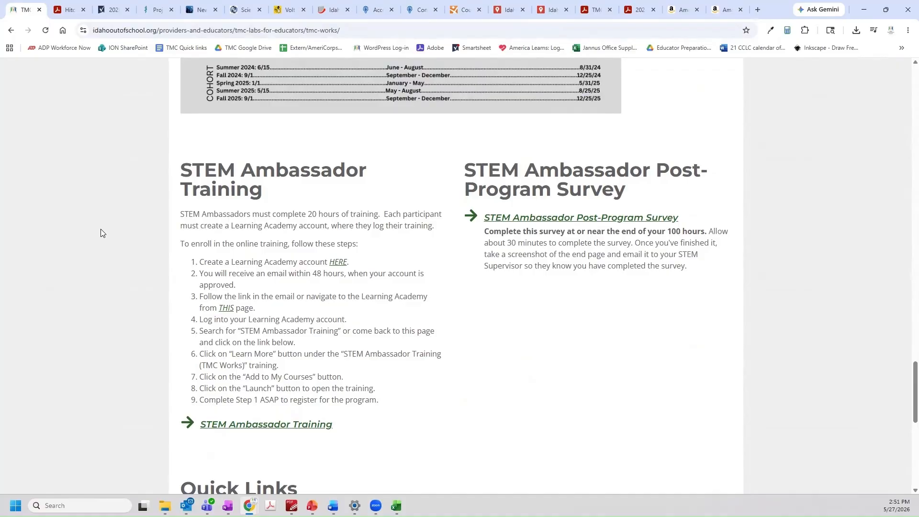
scroll(100, 233, down, 4)
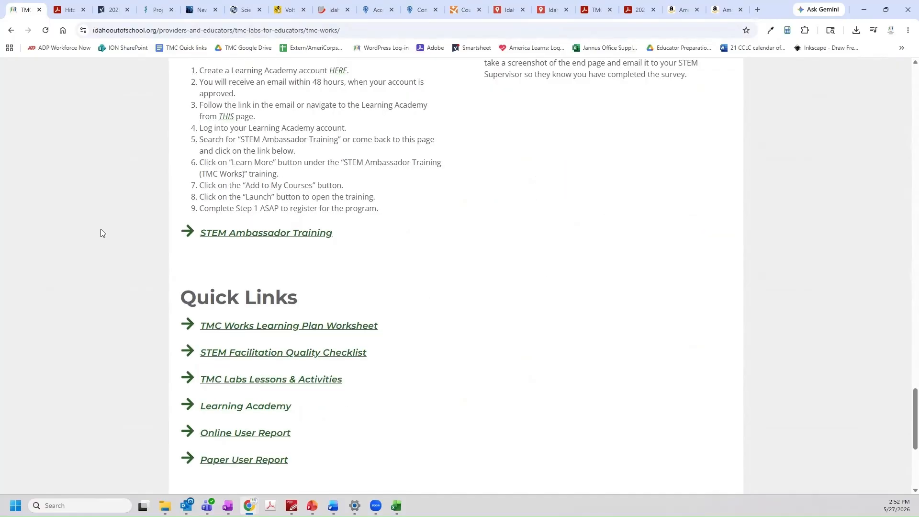
scroll(101, 233, up, 11)
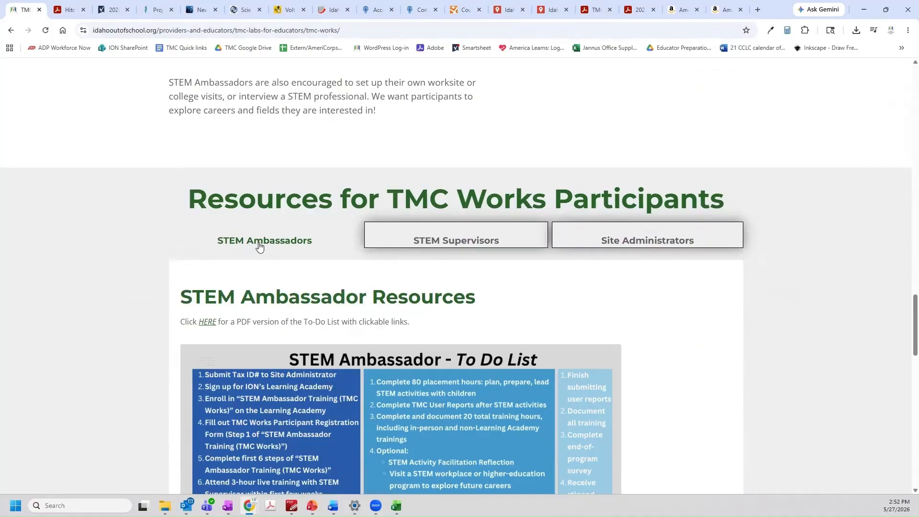
Show the STEM Supervisors resources, then return to the top to bring up Providers & Educators links
click(433, 245)
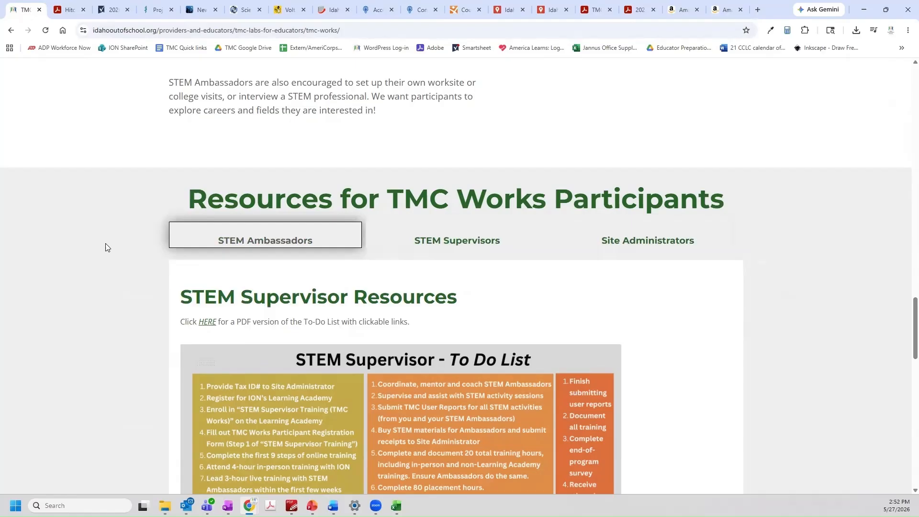
scroll(106, 246, down, 2)
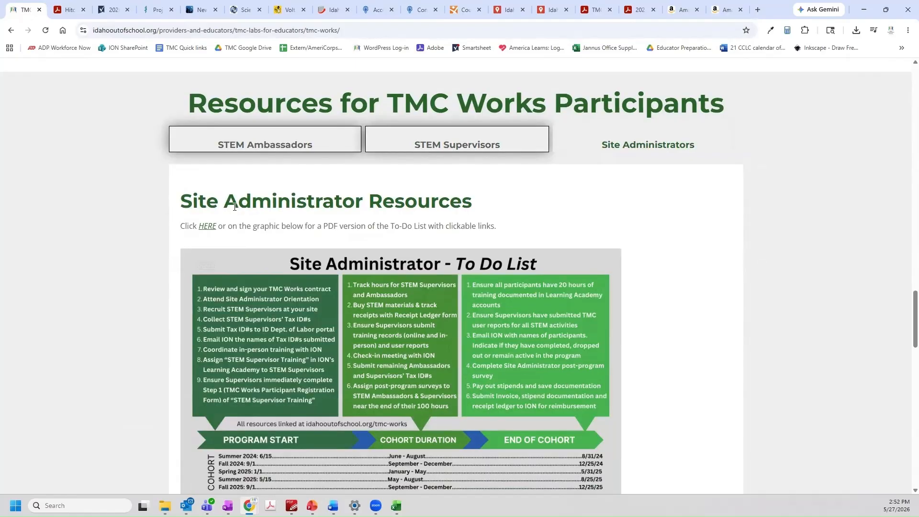
scroll(235, 207, up, 7)
scroll(235, 206, up, 15)
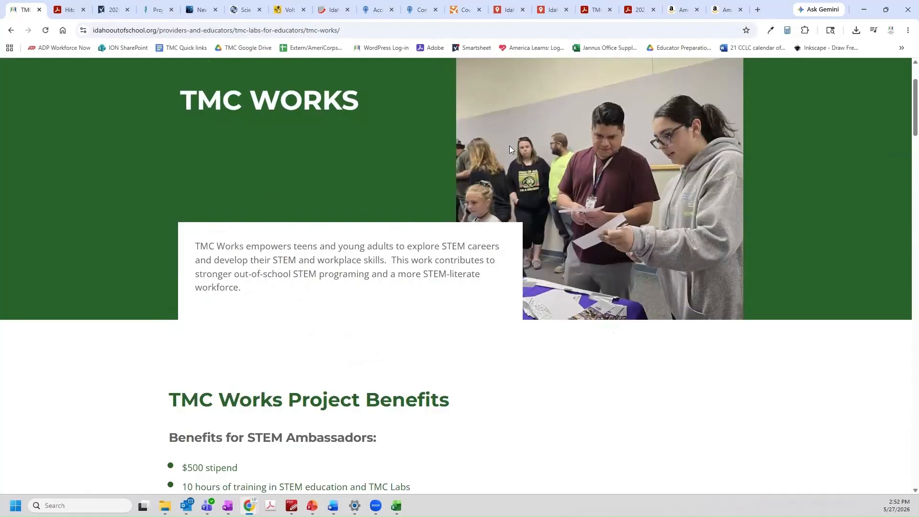
scroll(508, 127, up, 2)
mouse_move(522, 148)
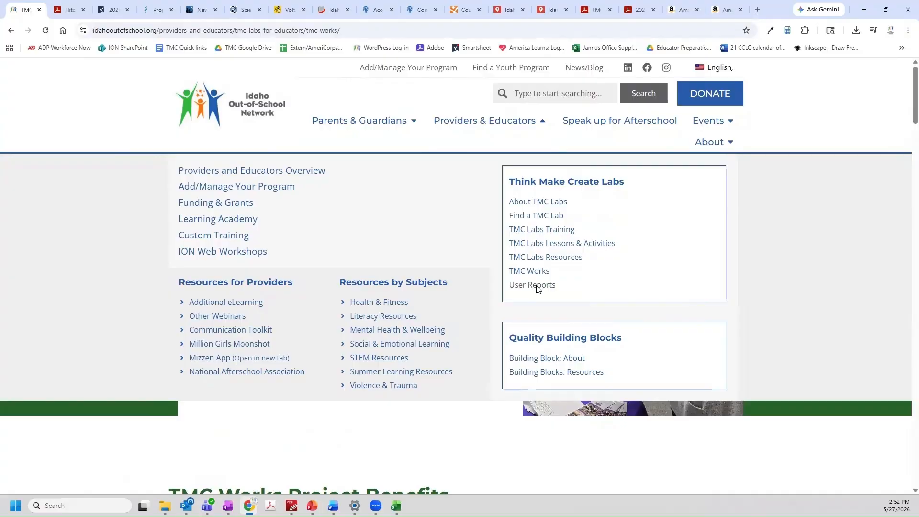
Open User Reports in a new tab, then go to TMC Labs Lessons & Activities' Activity Guide section
click(537, 285)
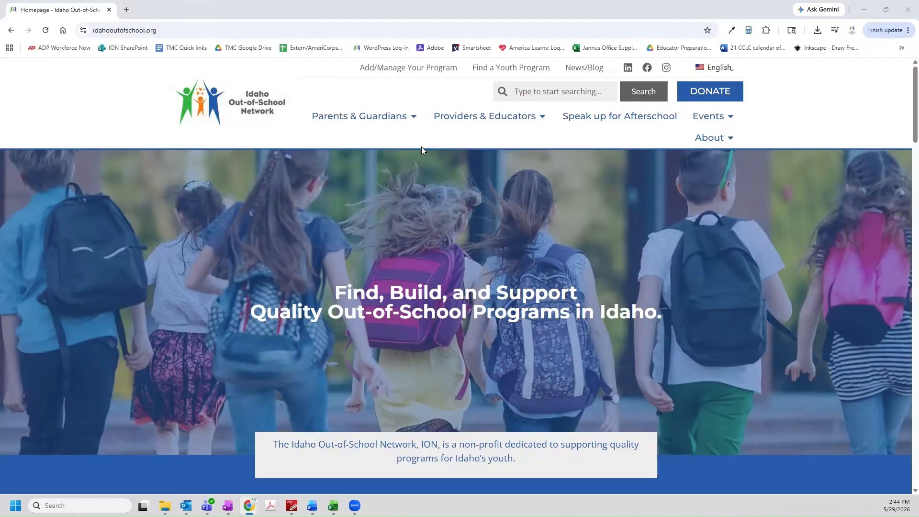
mouse_move(452, 116)
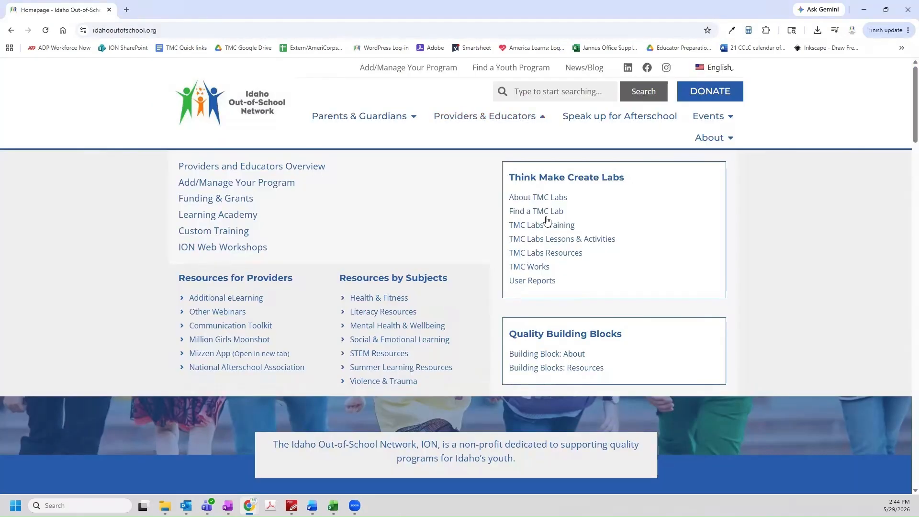
click(546, 243)
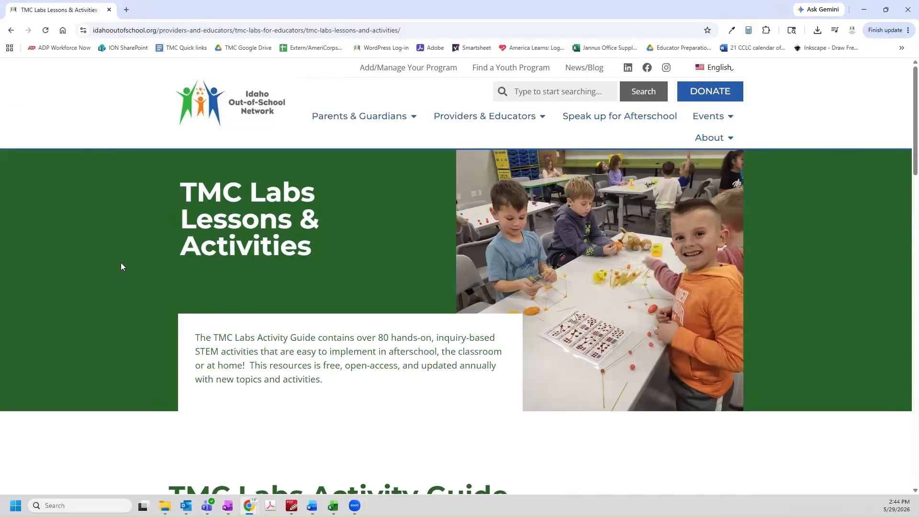
scroll(120, 267, down, 5)
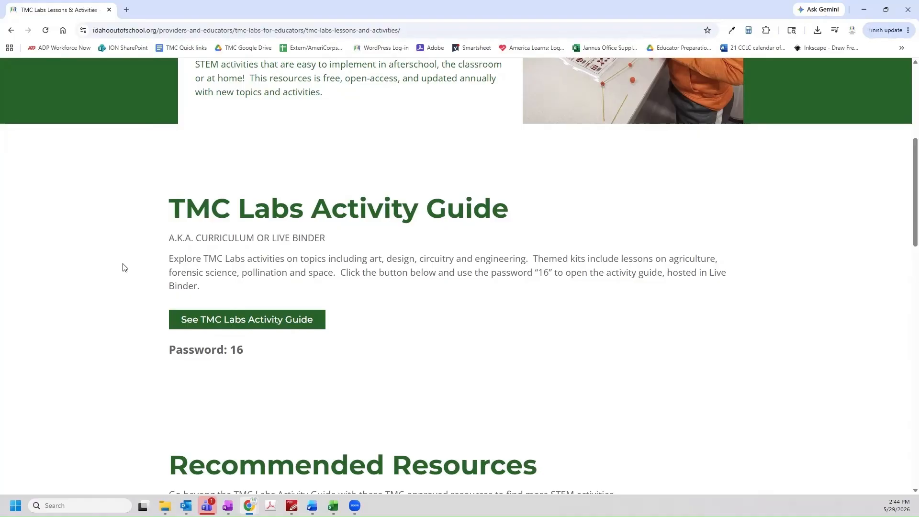
Open the TMC Labs Activity Guide in a new tab and enter the binder's access key to unlock it
click(243, 326)
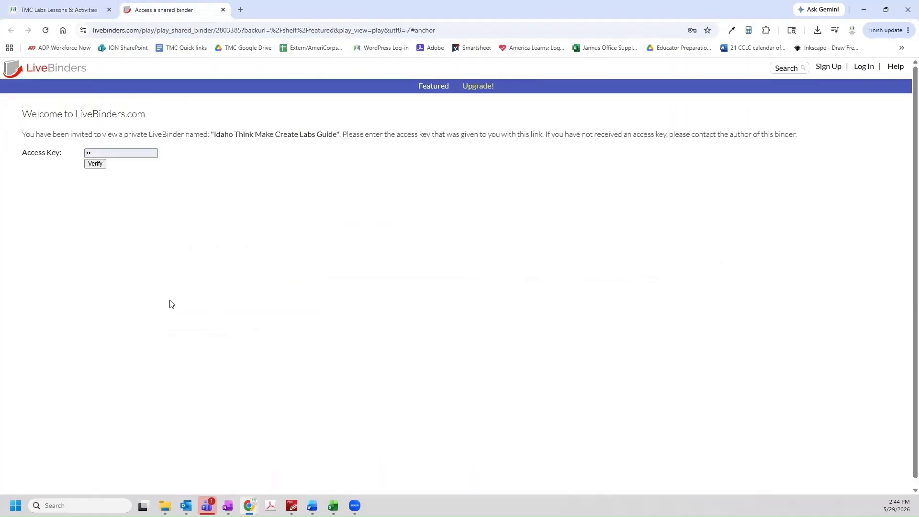
click(130, 152)
key(BackSpace)
click(95, 164)
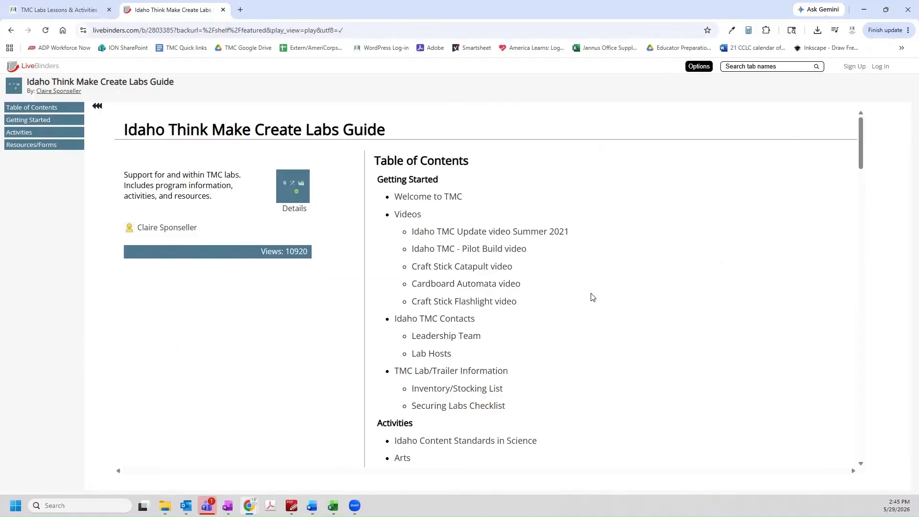
Open the Engineering > Grabber activity and read through the Make Your Own Grabber PDF
scroll(592, 297, down, 6)
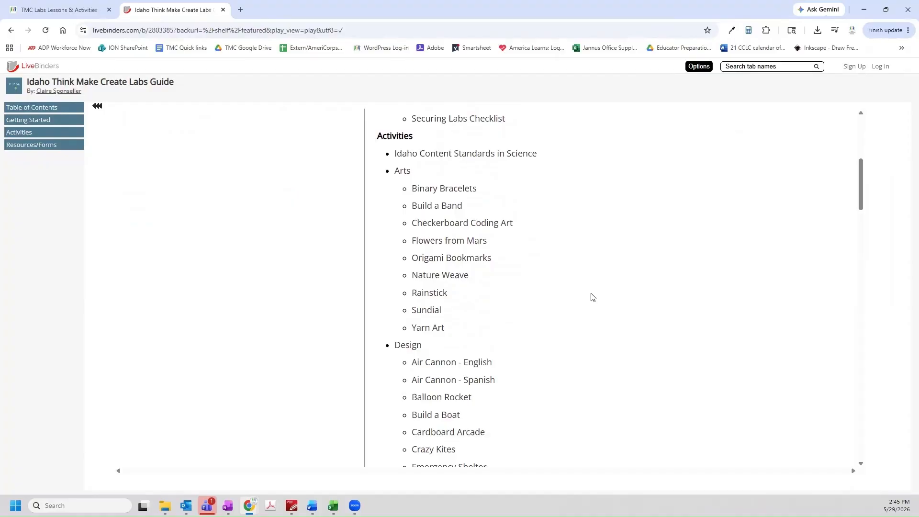
scroll(593, 297, down, 8)
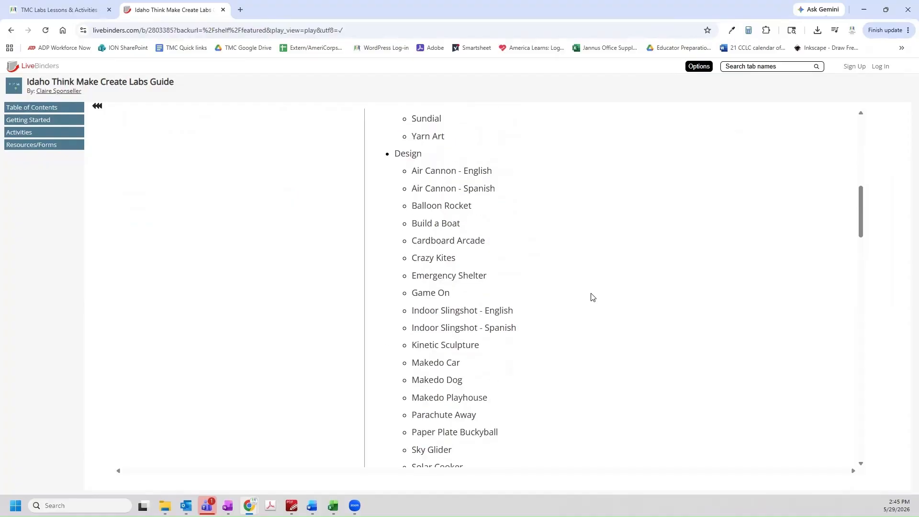
scroll(592, 298, down, 4)
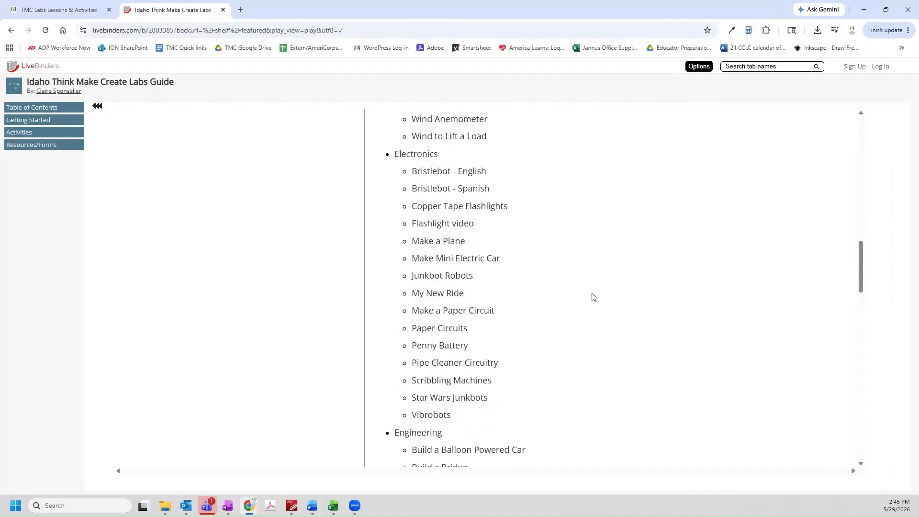
scroll(592, 297, down, 7)
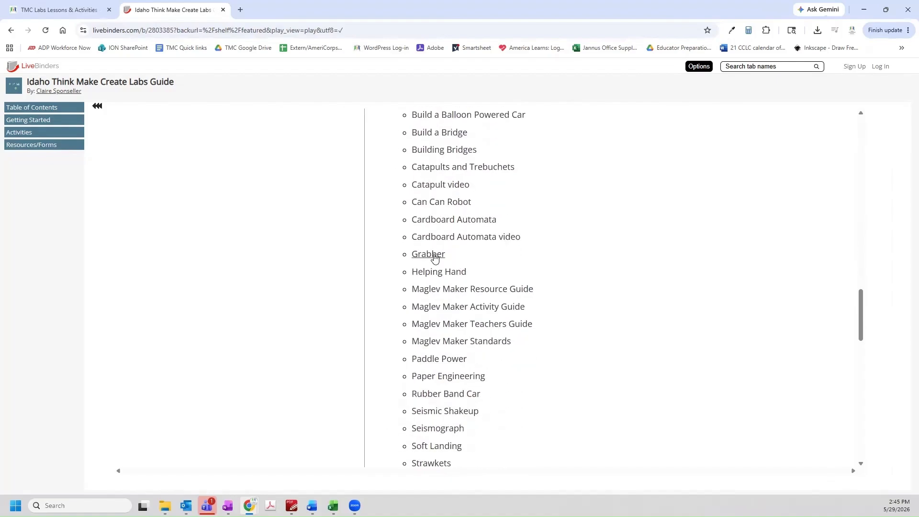
click(433, 256)
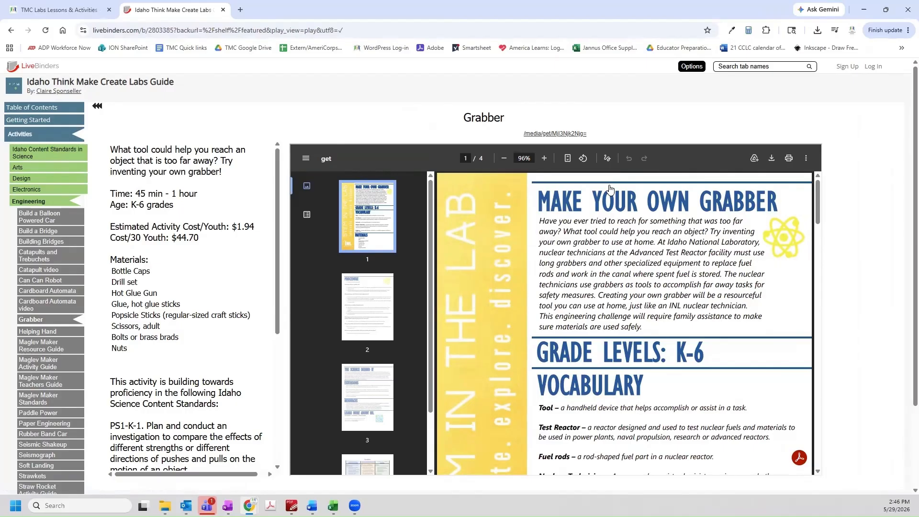
scroll(608, 247, down, 4)
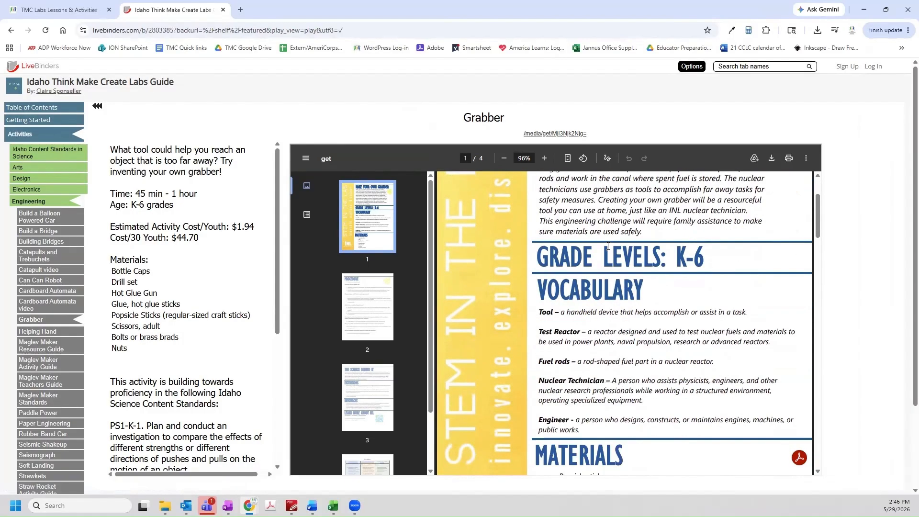
scroll(605, 245, down, 1)
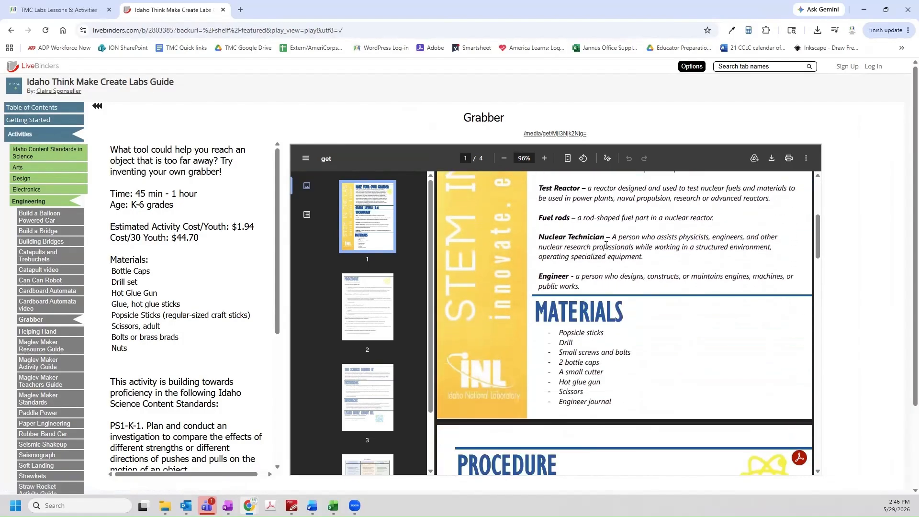
scroll(606, 245, down, 5)
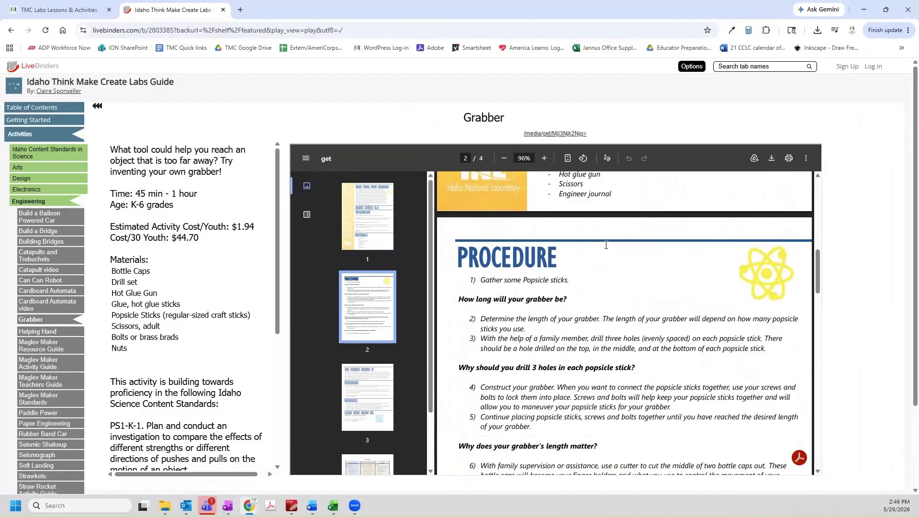
scroll(606, 245, down, 4)
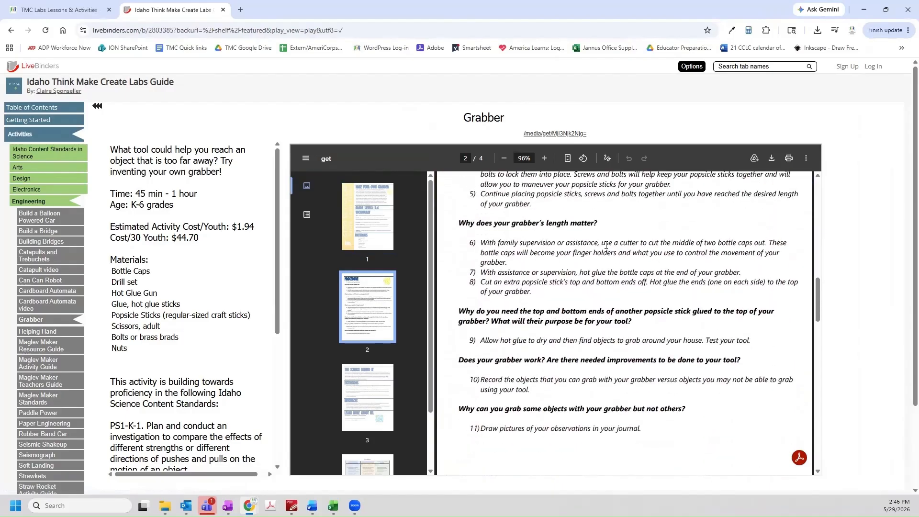
scroll(606, 245, down, 7)
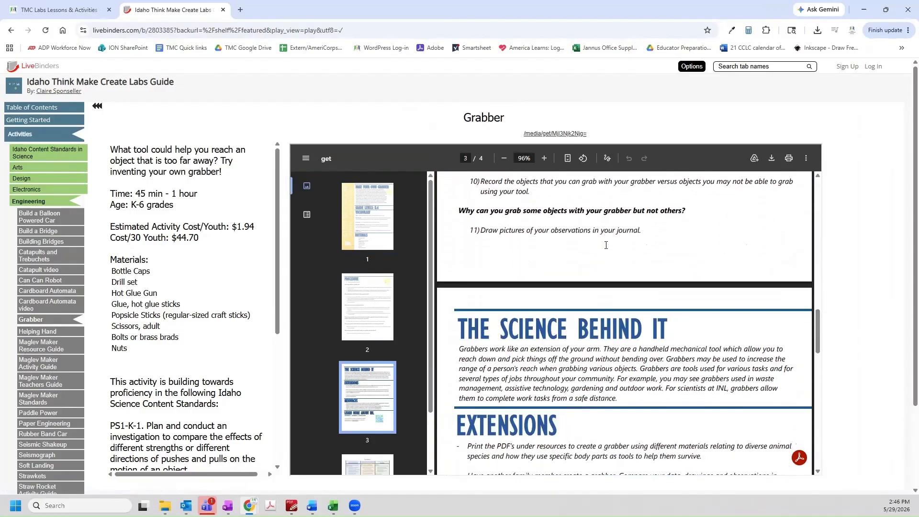
scroll(606, 245, down, 6)
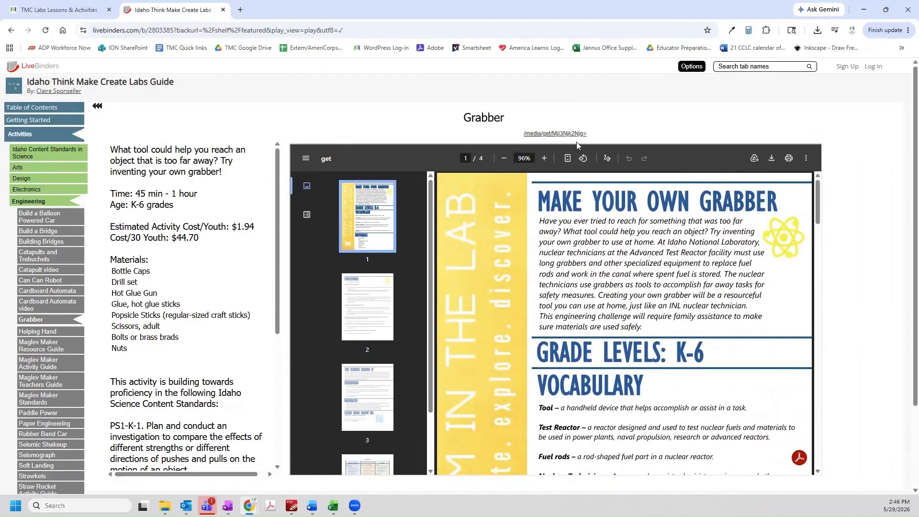
Open Grabber STD.pdf in a new tab, skim its pages, and return to the binder tab
click(573, 134)
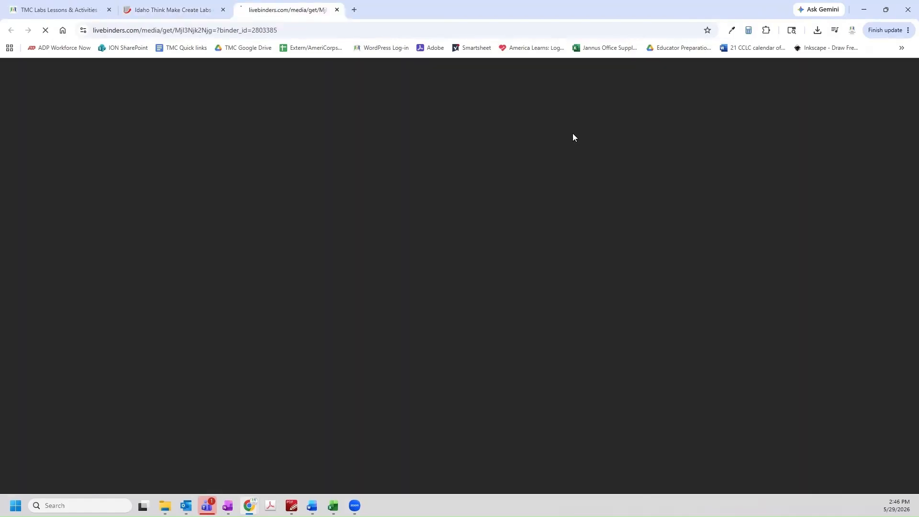
scroll(626, 173, down, 6)
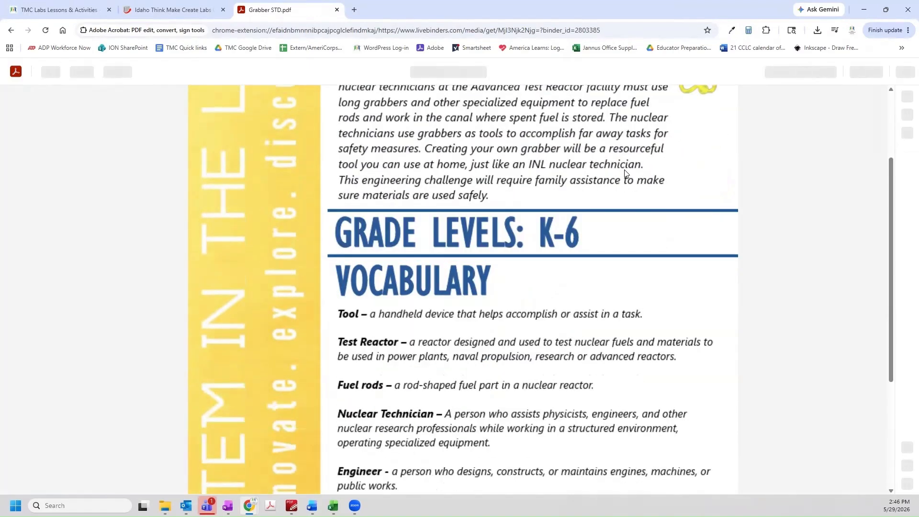
scroll(626, 172, down, 1)
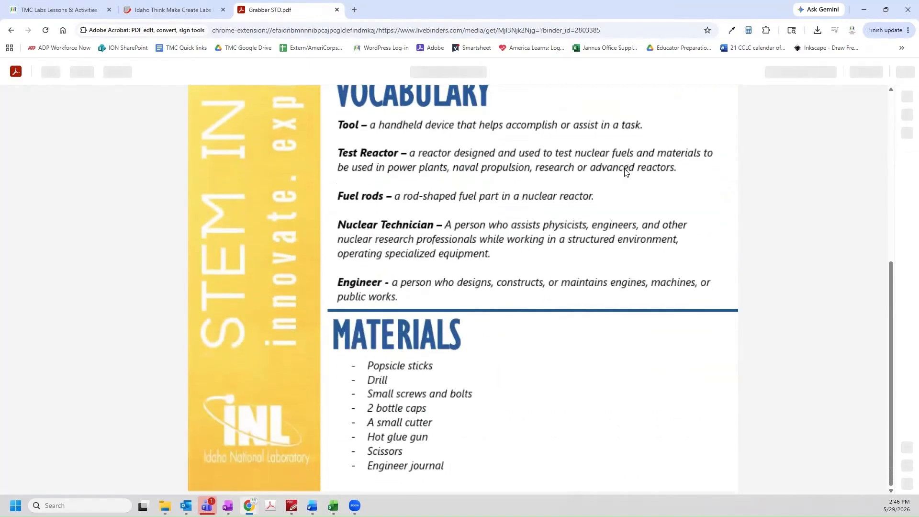
scroll(626, 172, up, 6)
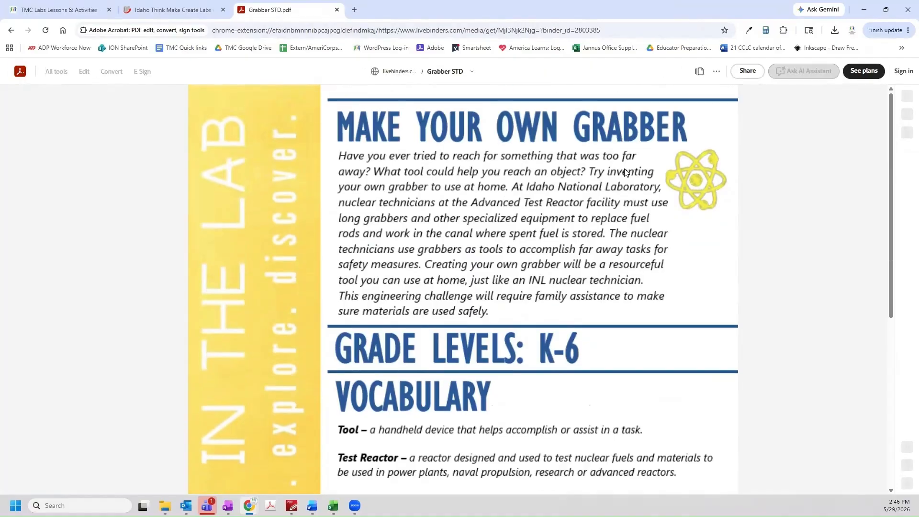
key(ctrl+shift+Tab)
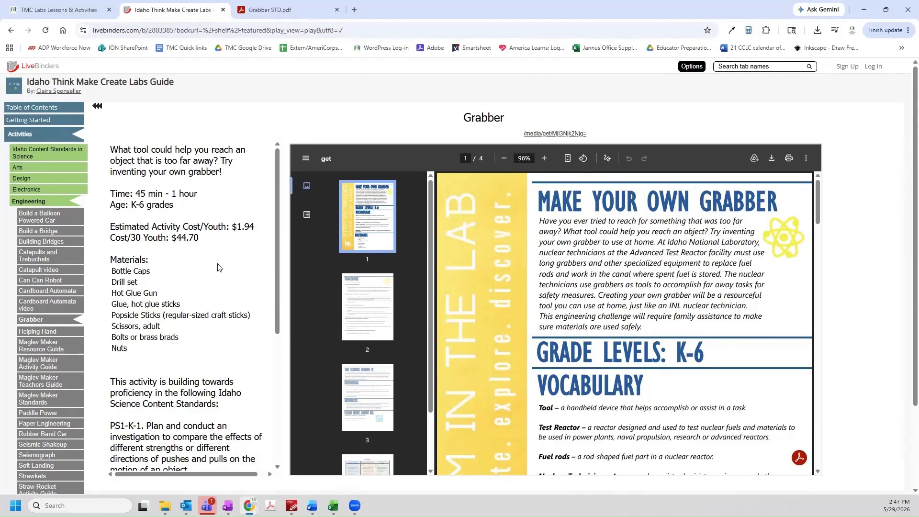
Browse the Rubber Band Car, Balloon Rocket, Flowers from Mars and Ag-Ventures pages in the sidebar
scroll(231, 301, down, 4)
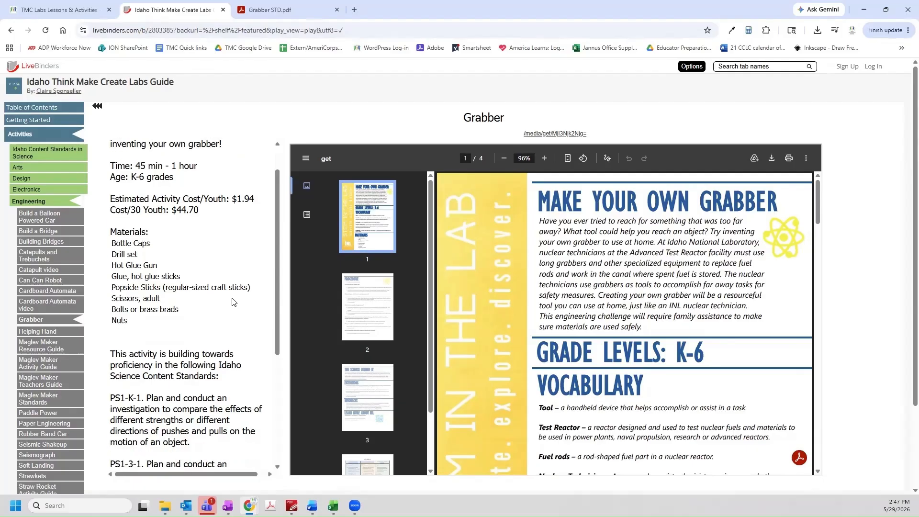
scroll(233, 297, down, 2)
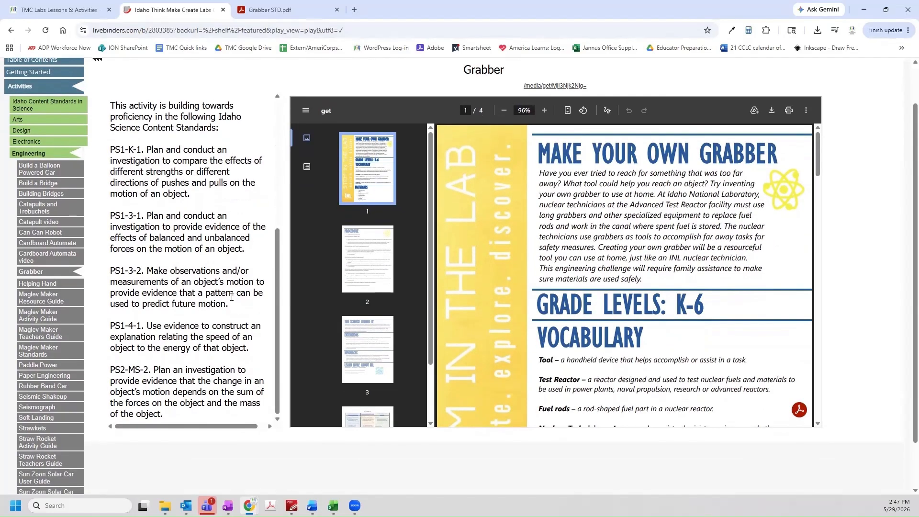
click(67, 386)
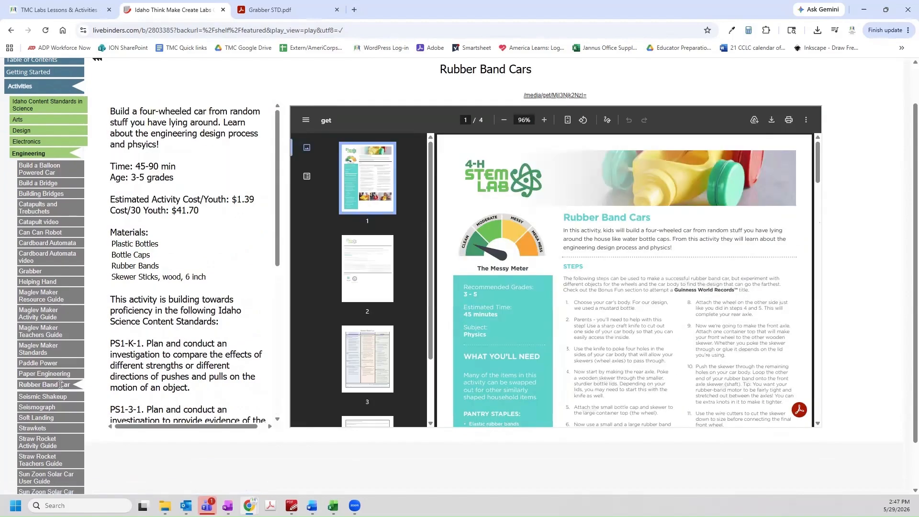
scroll(60, 315, up, 1)
click(19, 179)
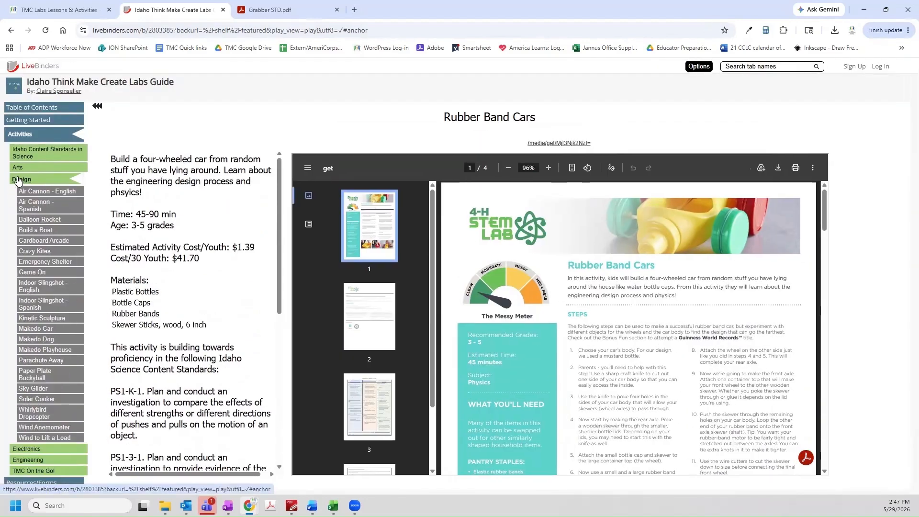
click(36, 220)
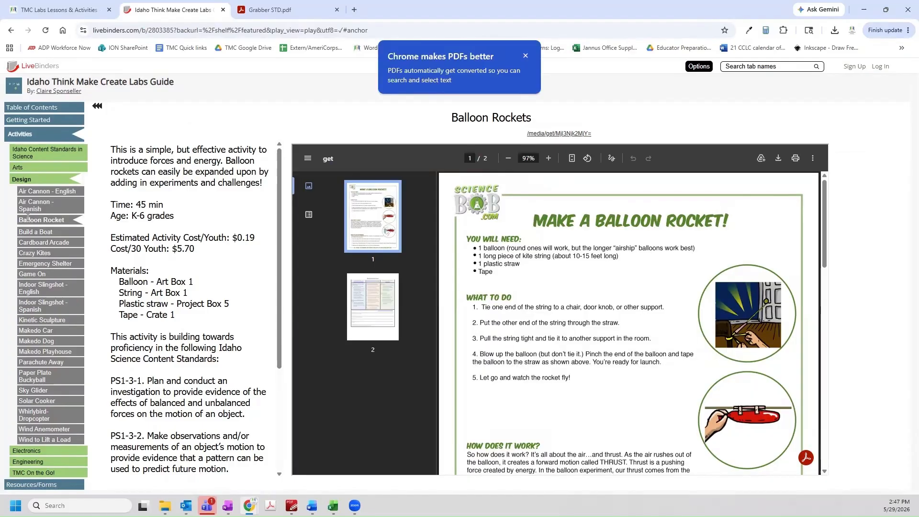
click(19, 168)
click(29, 218)
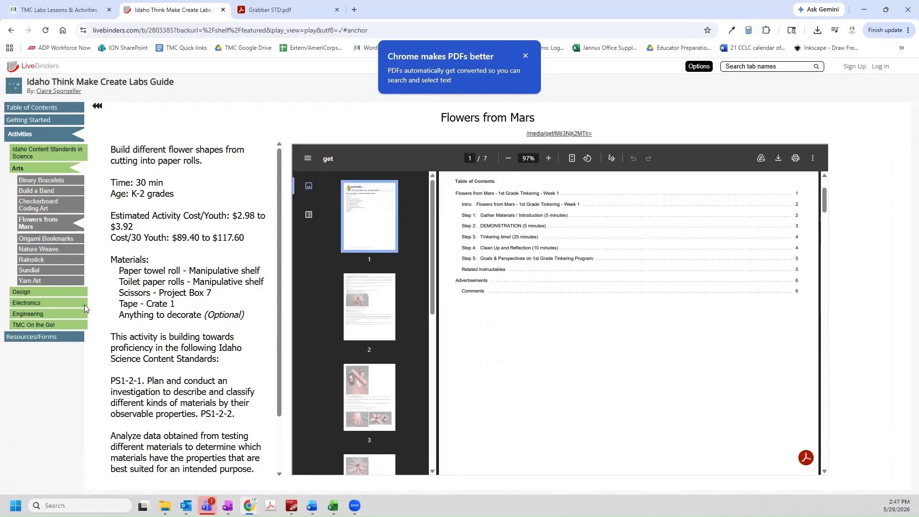
click(29, 325)
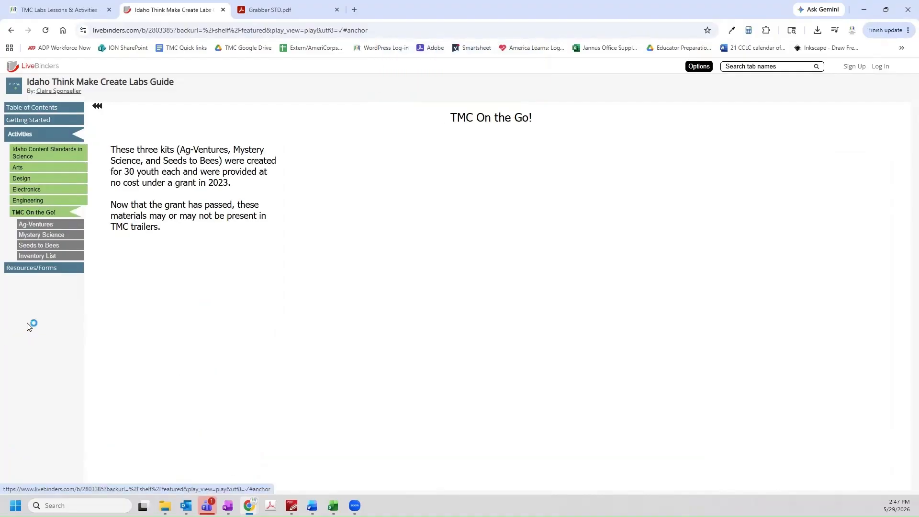
click(37, 226)
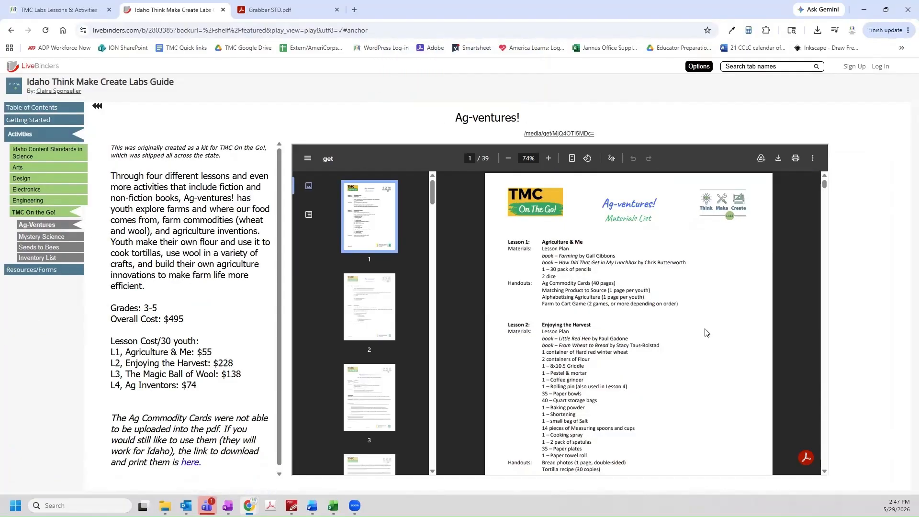
Open the kits' Inventory List and save TMC on the Go Kit supplies LiveBinder.xlsx to the Activity Guide video folder
scroll(707, 332, down, 10)
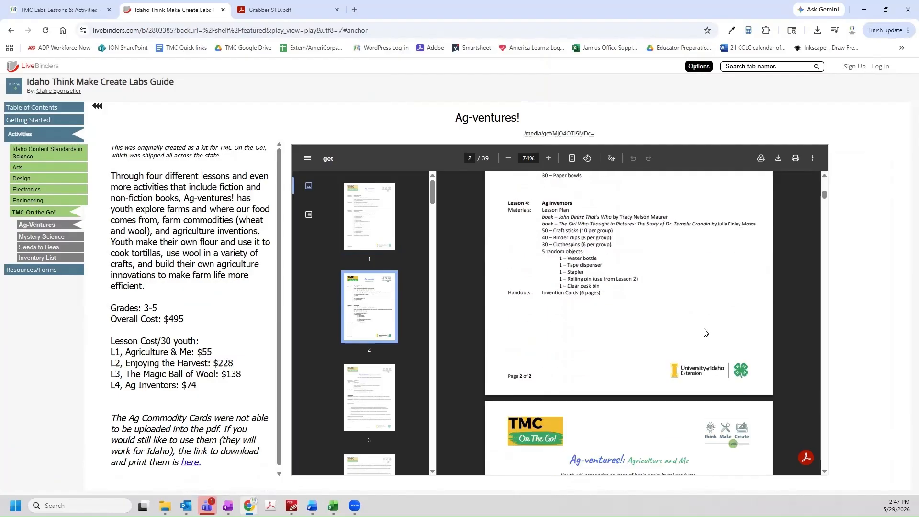
scroll(706, 333, down, 2)
click(32, 257)
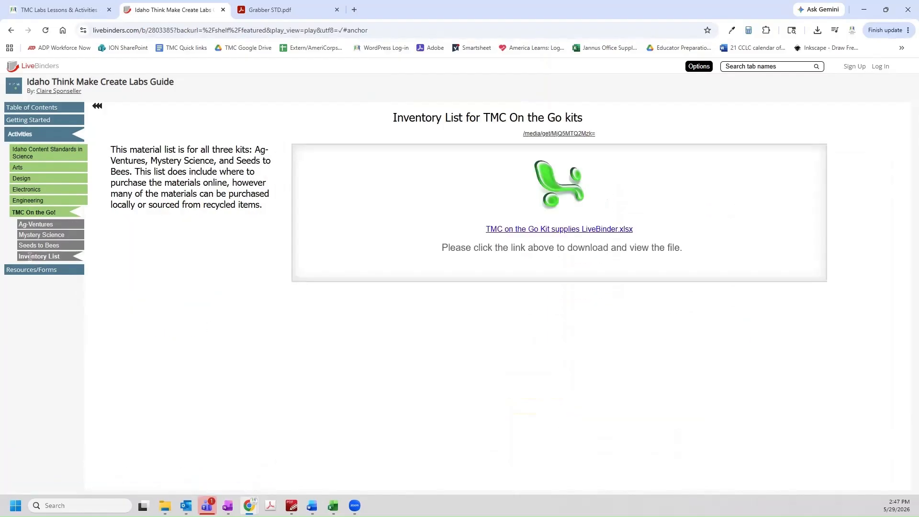
click(519, 231)
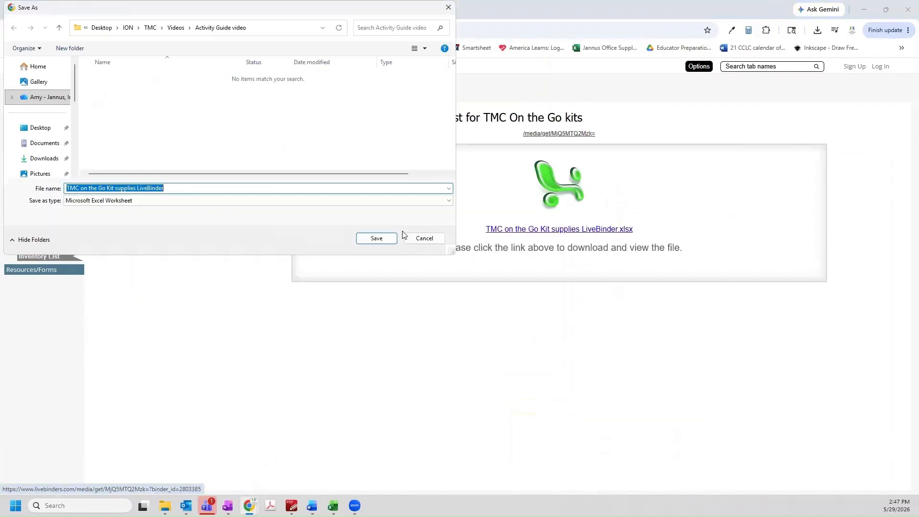
click(378, 239)
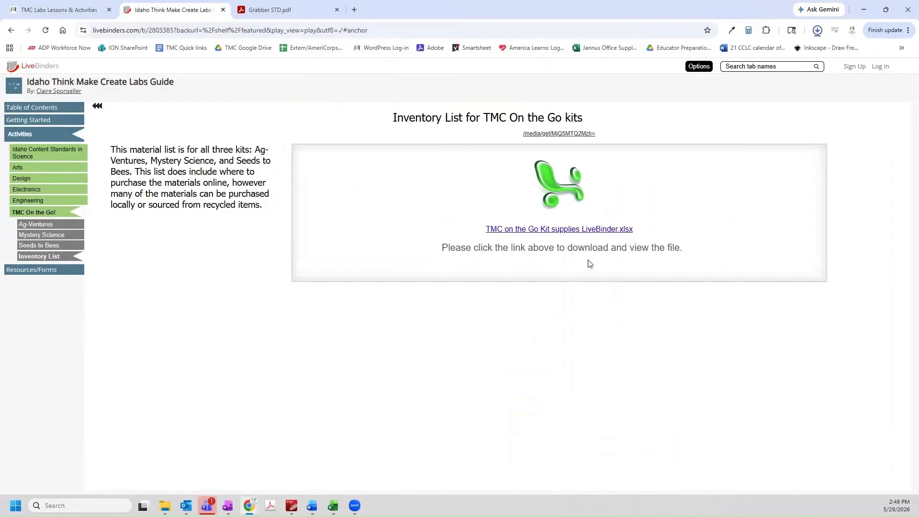
Open the downloaded workbook, view the Ag-ventures!, Mystery Science and Seeds to Bees sheets, then return to Chrome
click(834, 30)
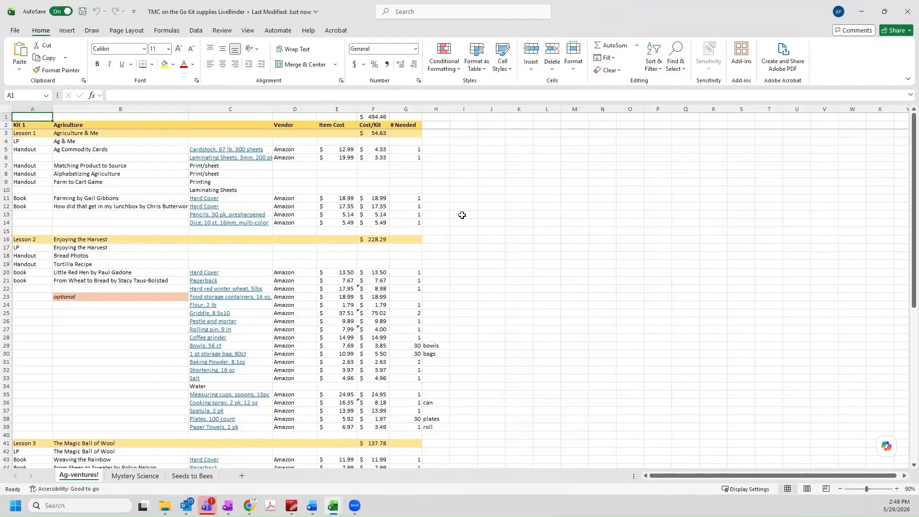
scroll(462, 215, down, 10)
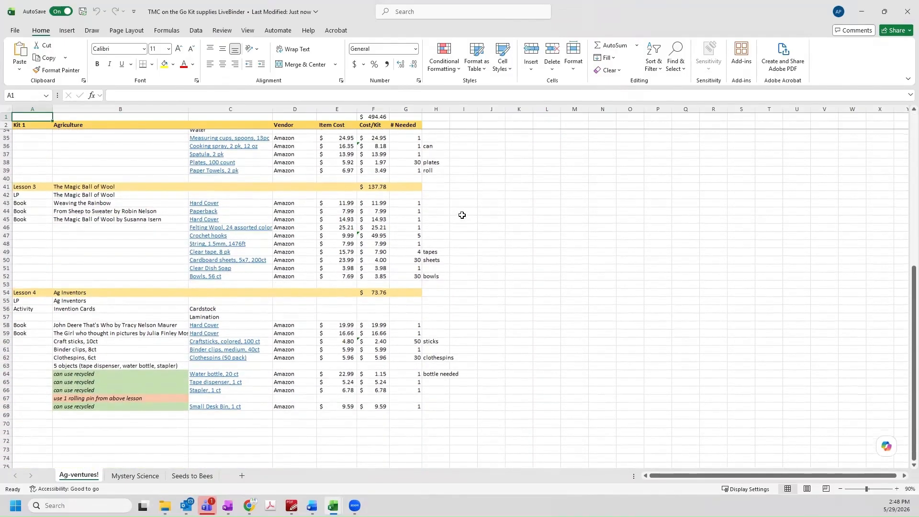
click(131, 476)
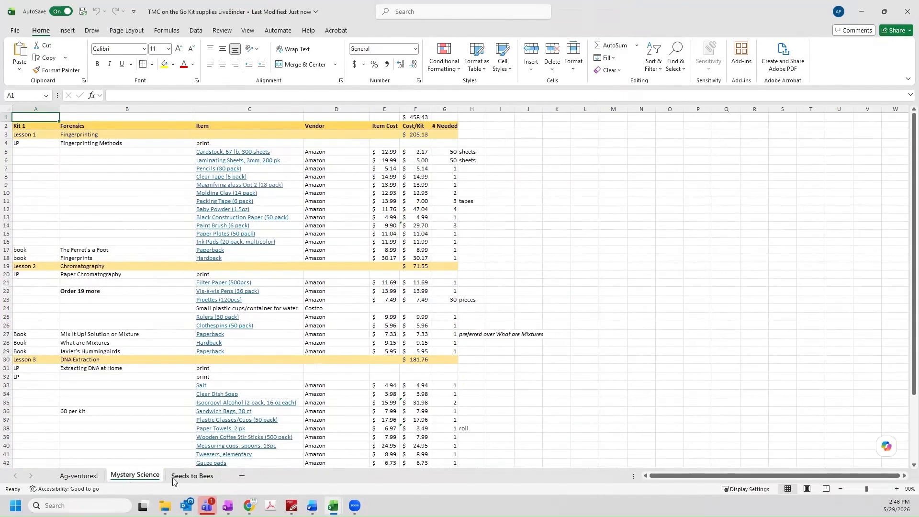
click(191, 476)
click(248, 505)
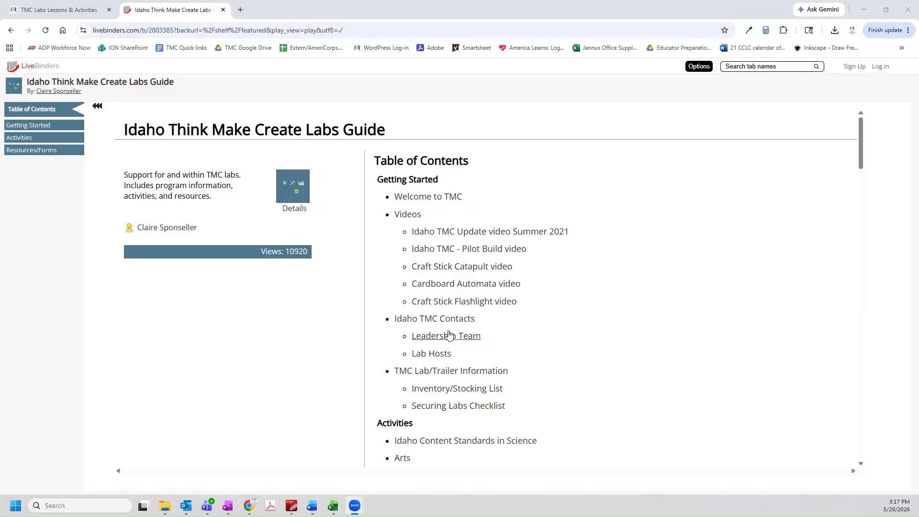
click(467, 267)
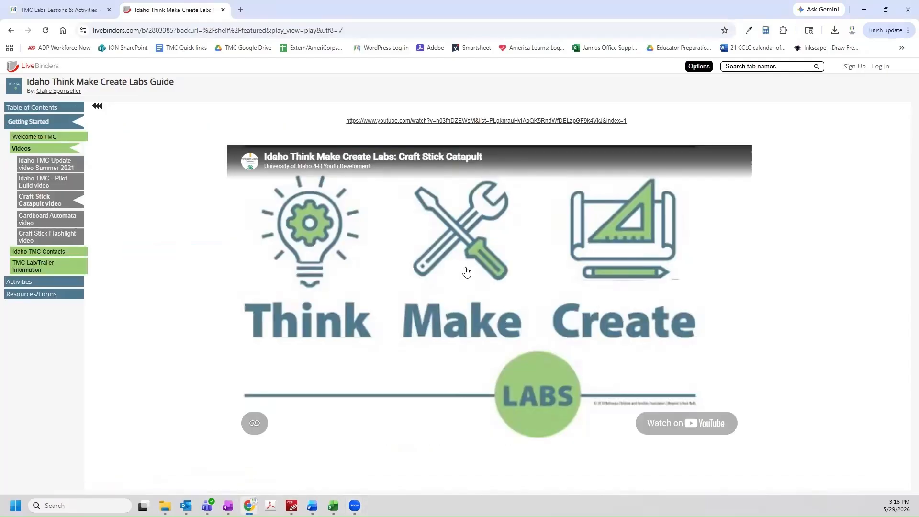
click(481, 289)
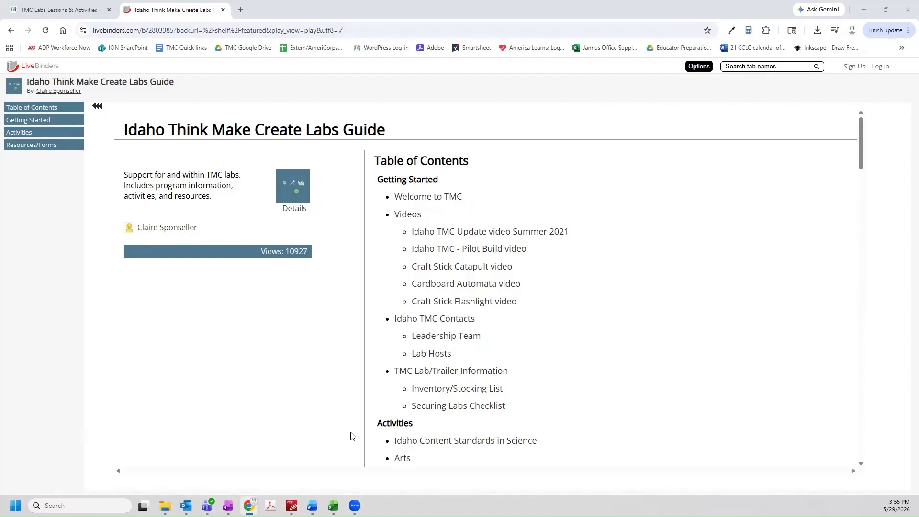
Open the Idaho Content Standards in Science document and scroll through it to page 5
scroll(712, 405, down, 2)
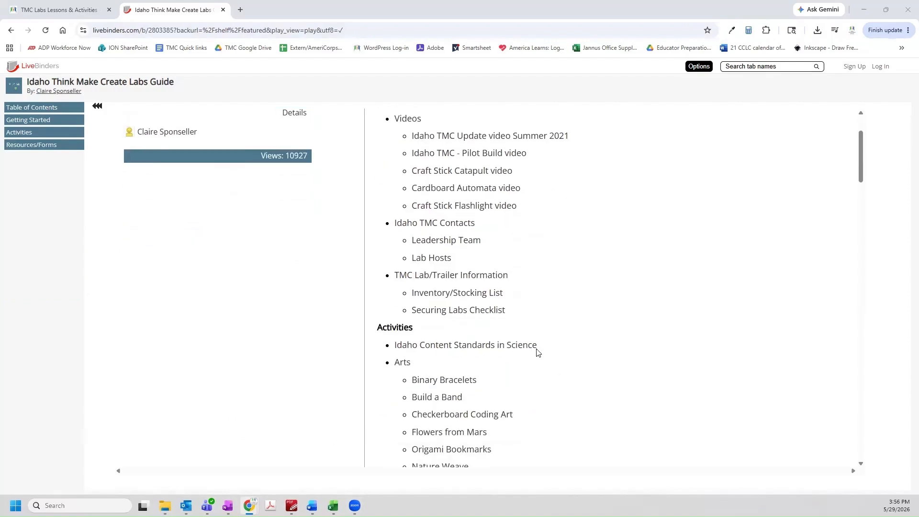
click(509, 346)
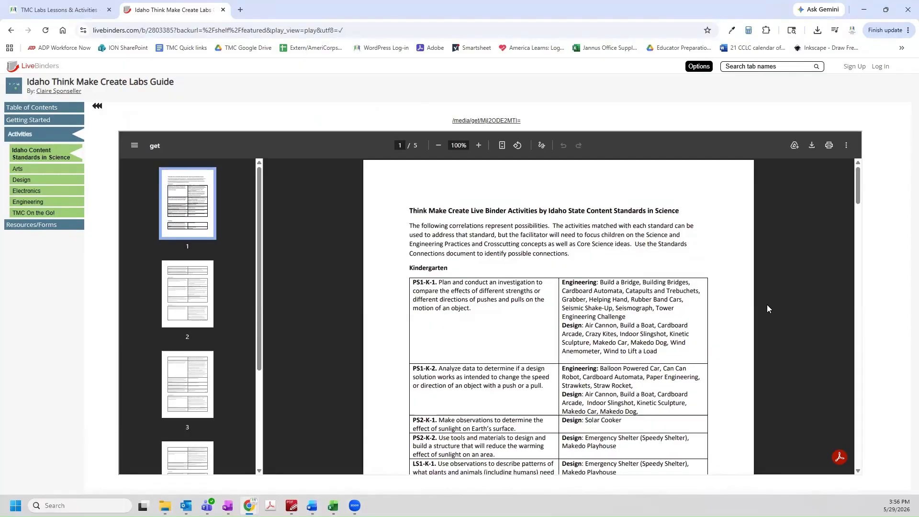
scroll(766, 309, down, 2)
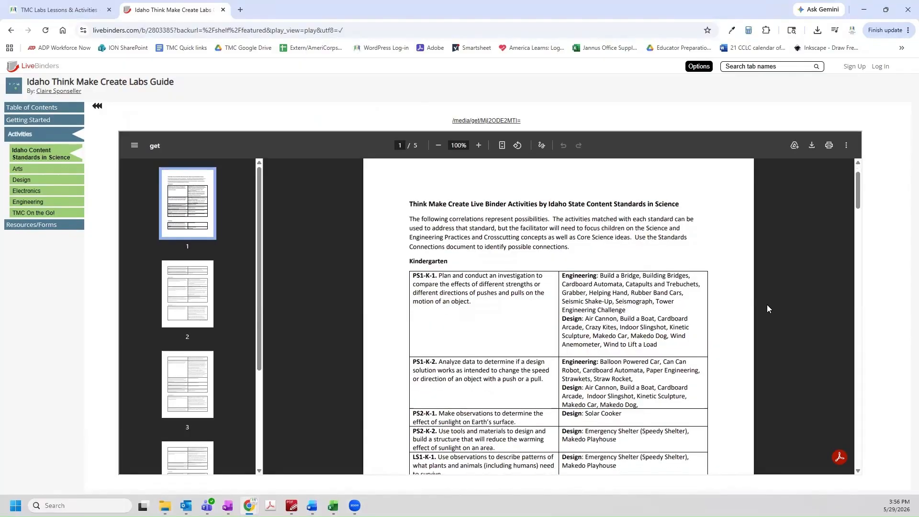
scroll(768, 305, down, 3)
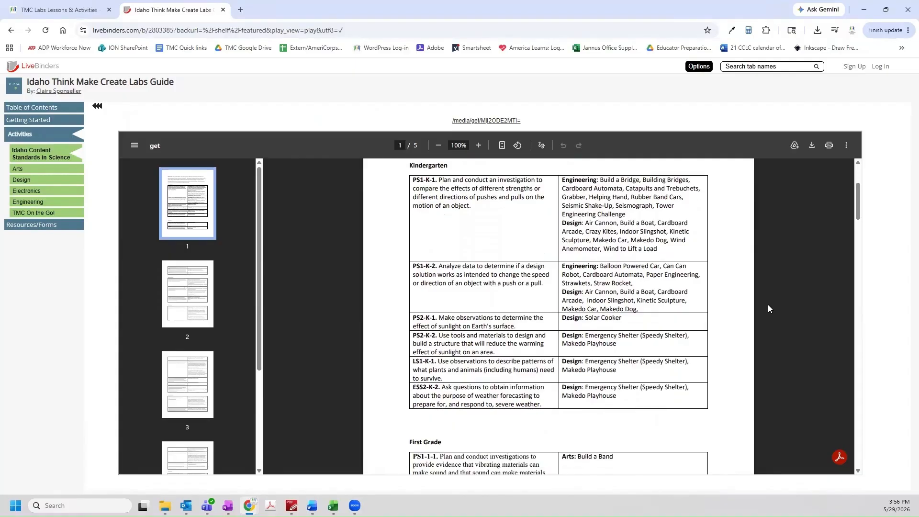
scroll(768, 305, down, 5)
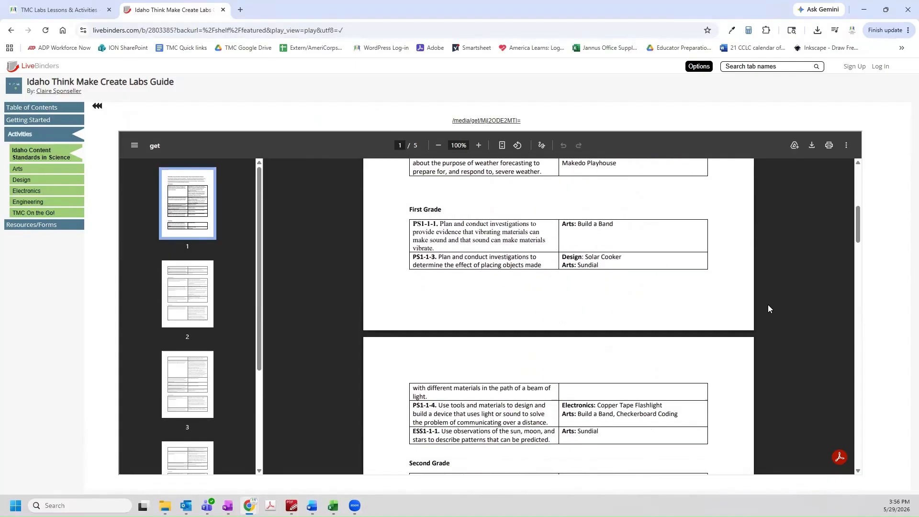
scroll(768, 308, down, 4)
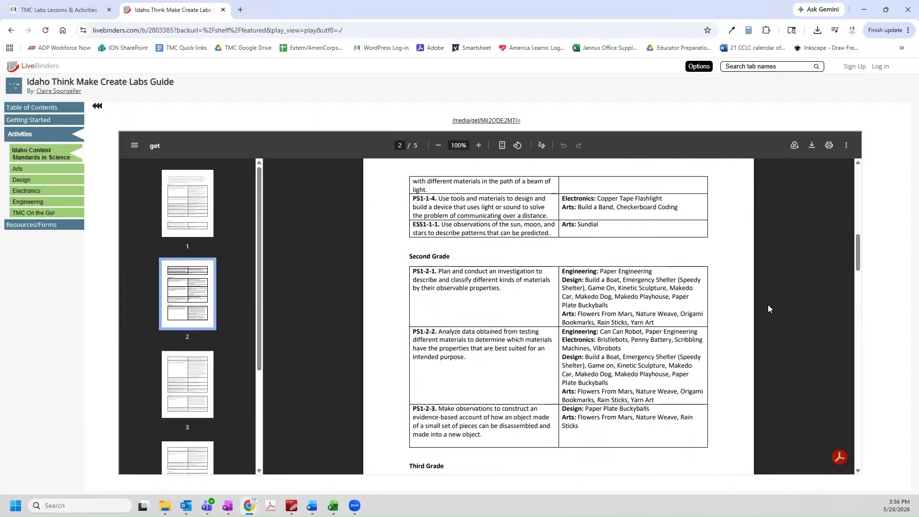
scroll(768, 308, down, 5)
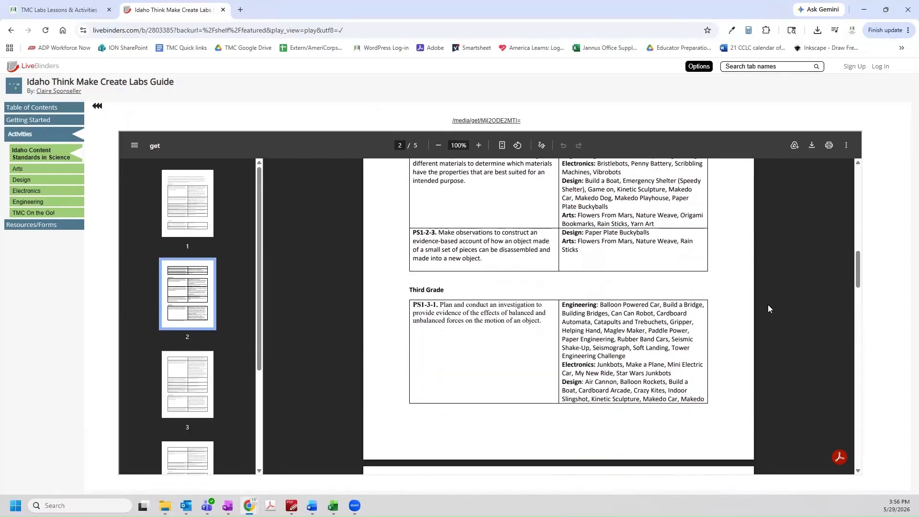
scroll(768, 308, down, 4)
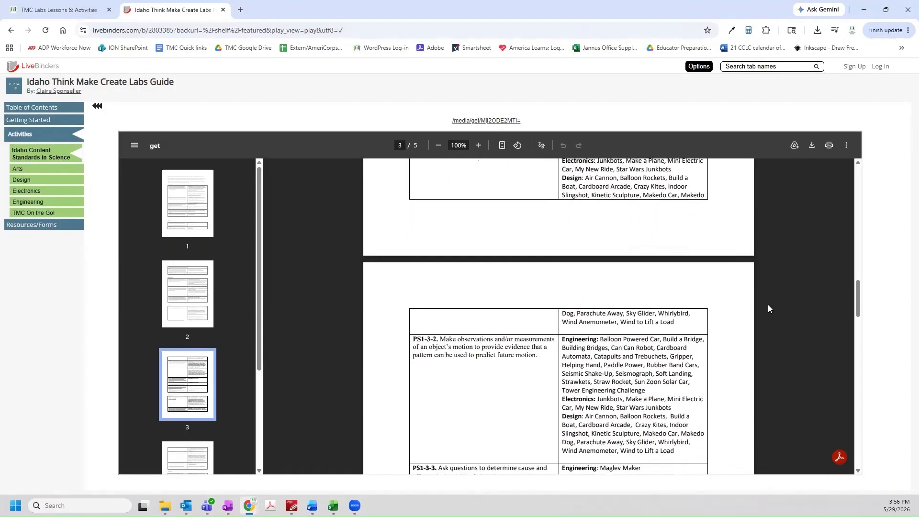
scroll(768, 309, down, 2)
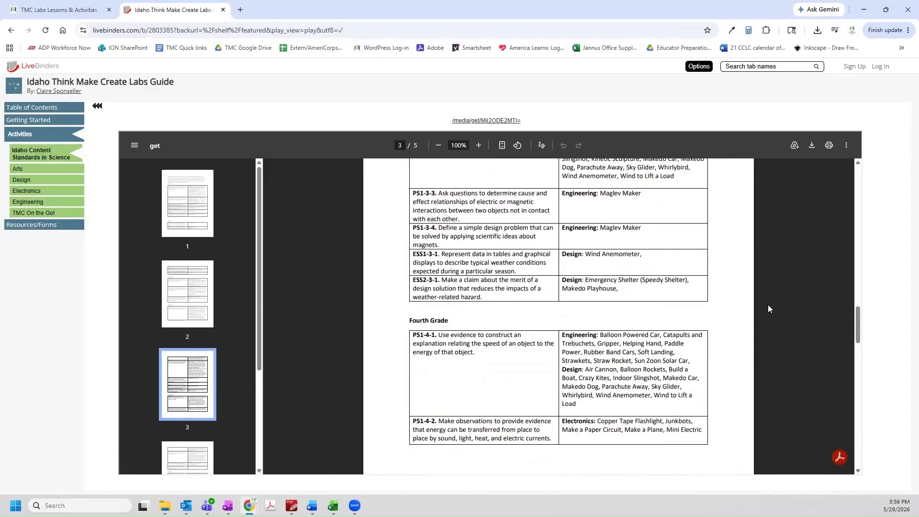
scroll(768, 305, down, 5)
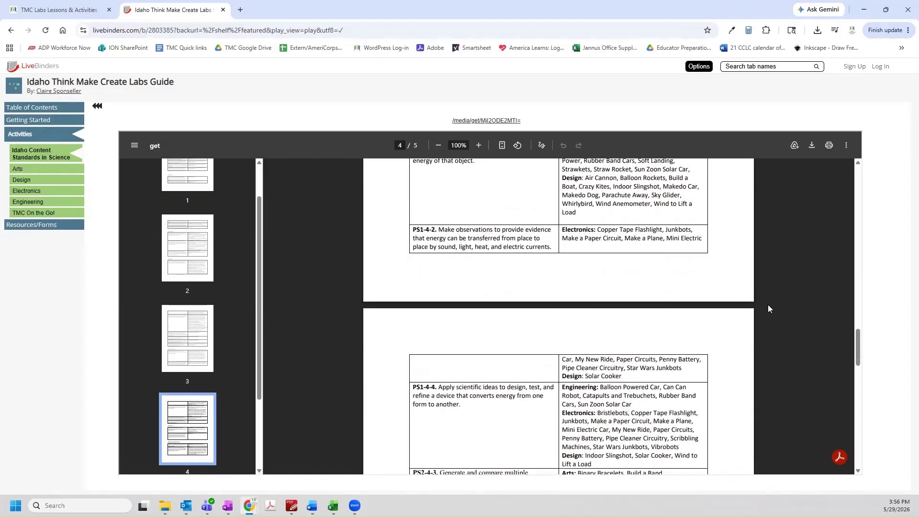
scroll(768, 305, down, 5)
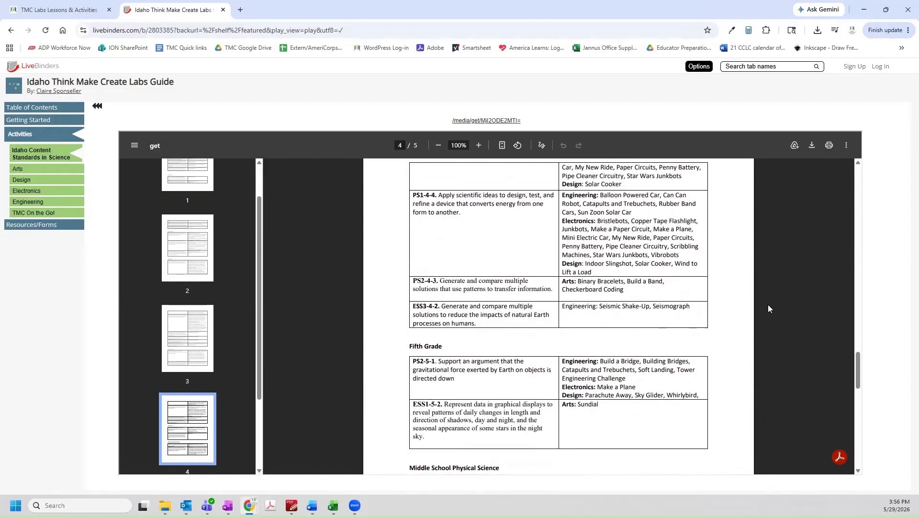
scroll(768, 306, down, 3)
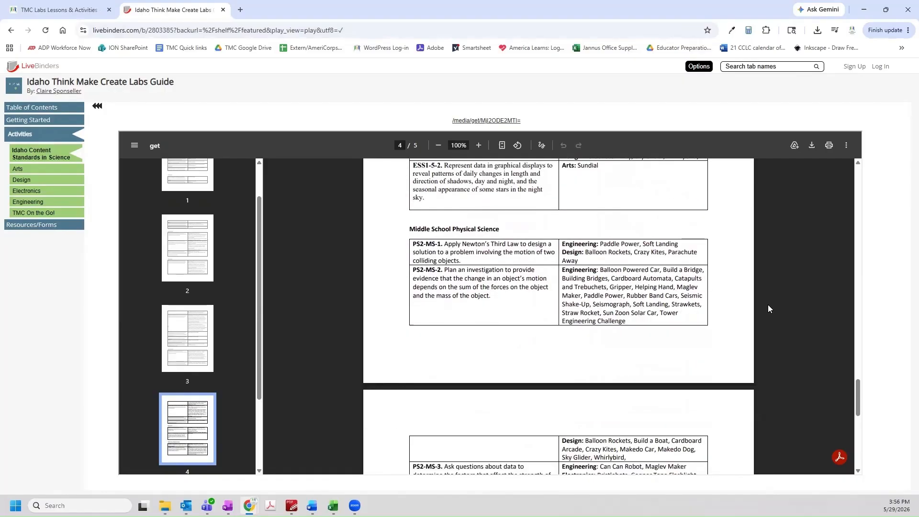
scroll(767, 304, down, 3)
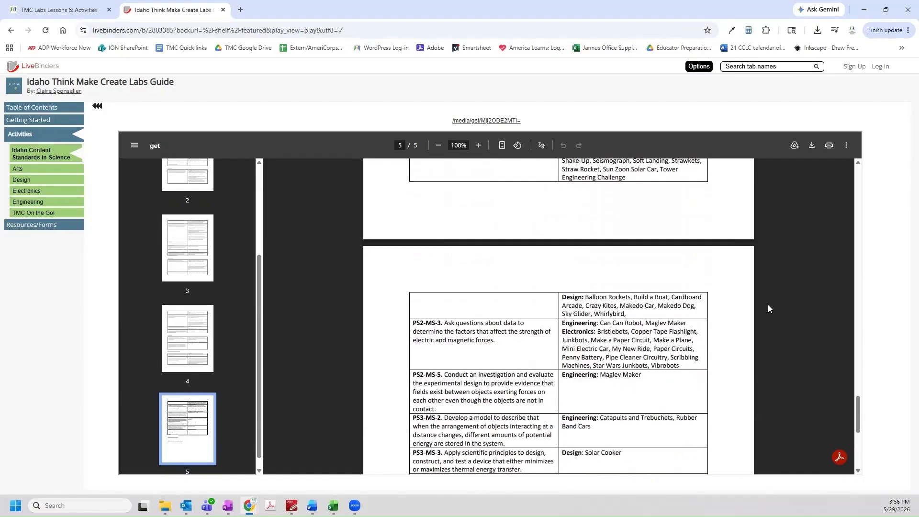
scroll(768, 305, down, 2)
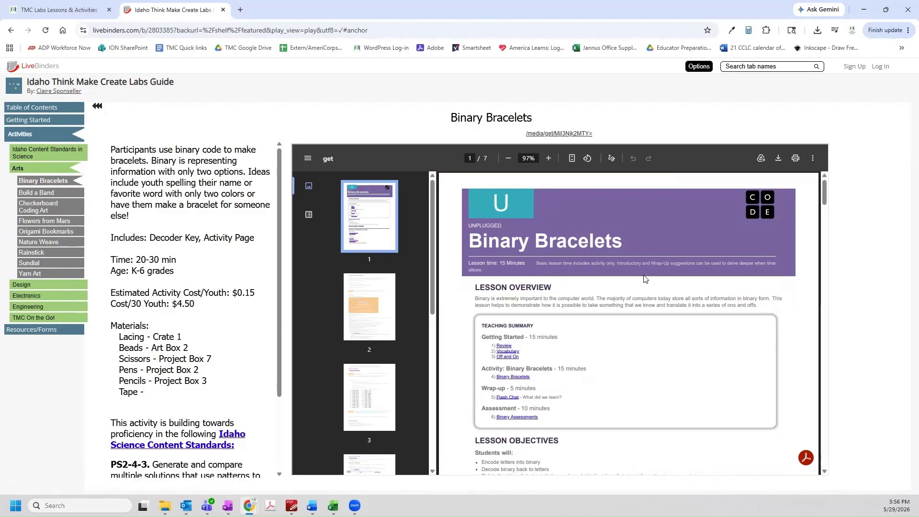
Scroll the Binary Bracelets PDF to page 7 and open it in its own tab
scroll(644, 277, down, 20)
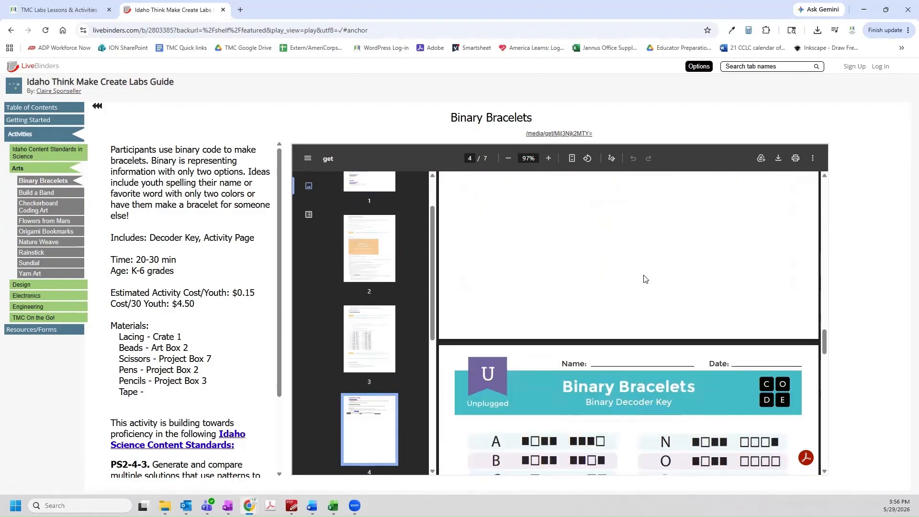
scroll(644, 278, down, 20)
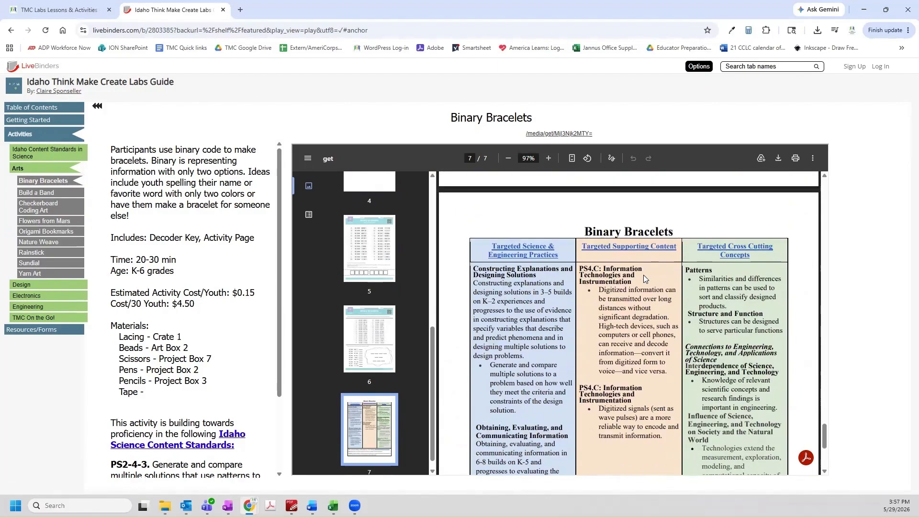
click(554, 133)
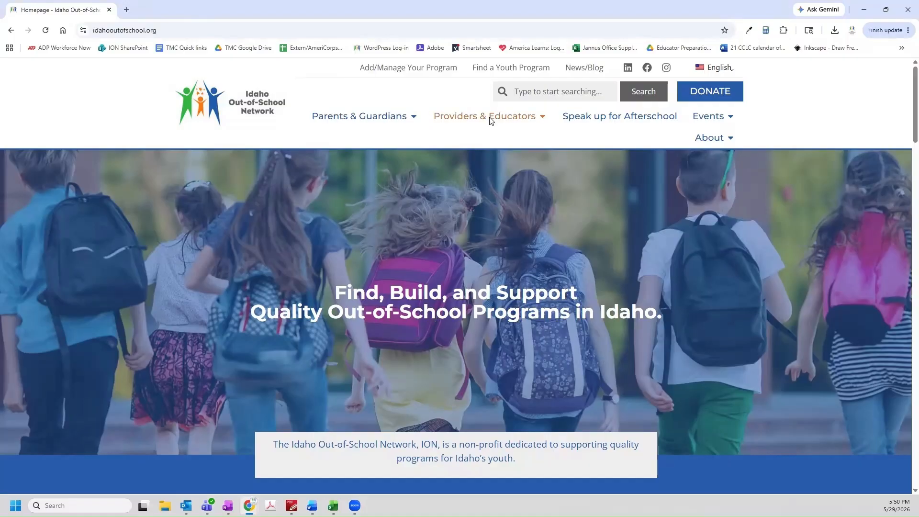
Open User Reports under Think Make Create Labs from the Providers & Educators menu
mouse_move(490, 119)
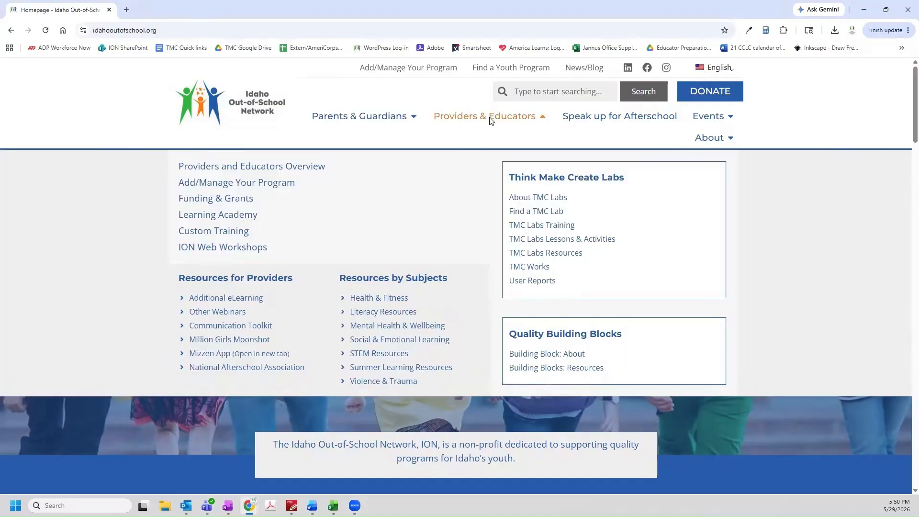
click(538, 281)
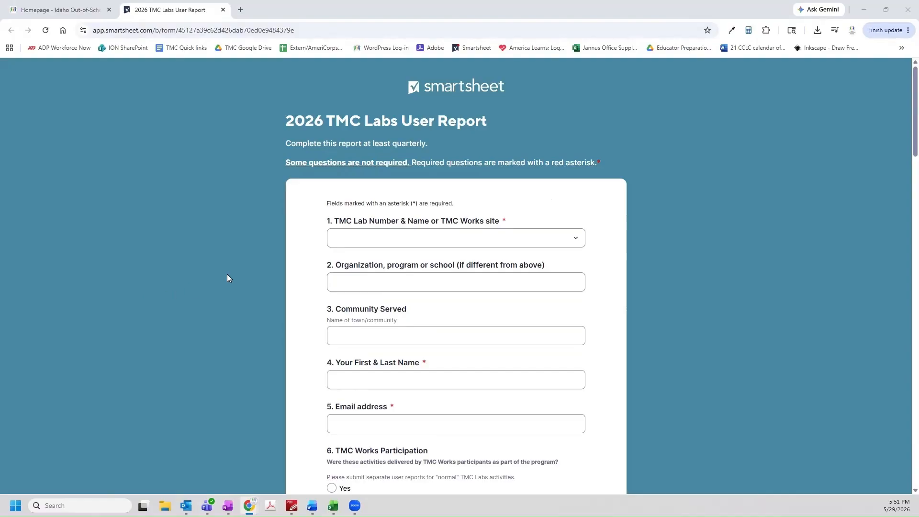
Pick 'I used TMC curriculum with my own materials' from question 1's lab site dropdown, reconfirming it once
click(354, 243)
scroll(508, 287, down, 1)
scroll(509, 288, down, 1)
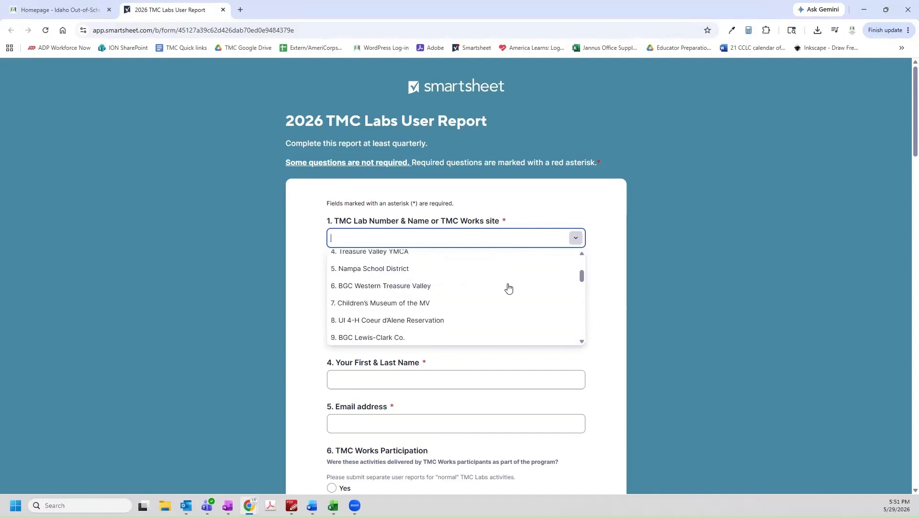
scroll(509, 288, down, 1)
scroll(508, 287, down, 1)
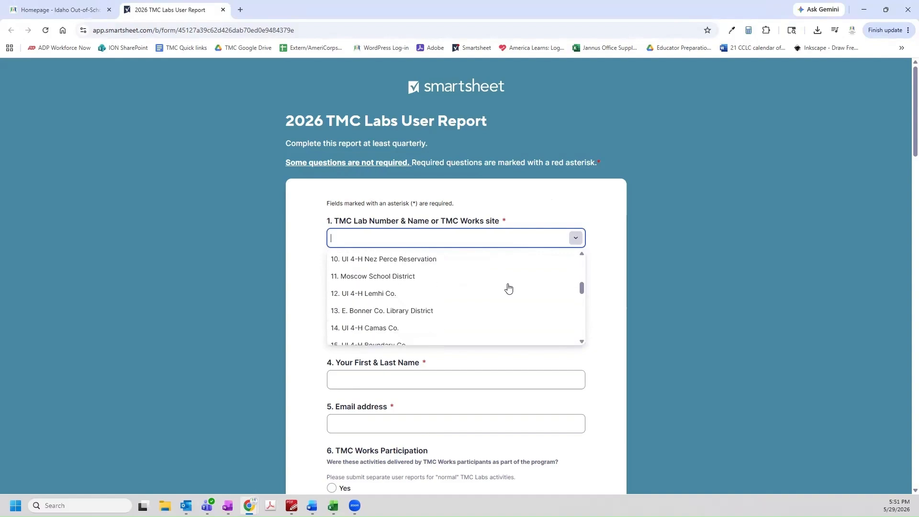
scroll(508, 288, down, 1)
scroll(508, 288, down, 1)
scroll(508, 288, down, 1)
scroll(508, 287, up, 5)
scroll(509, 287, up, 2)
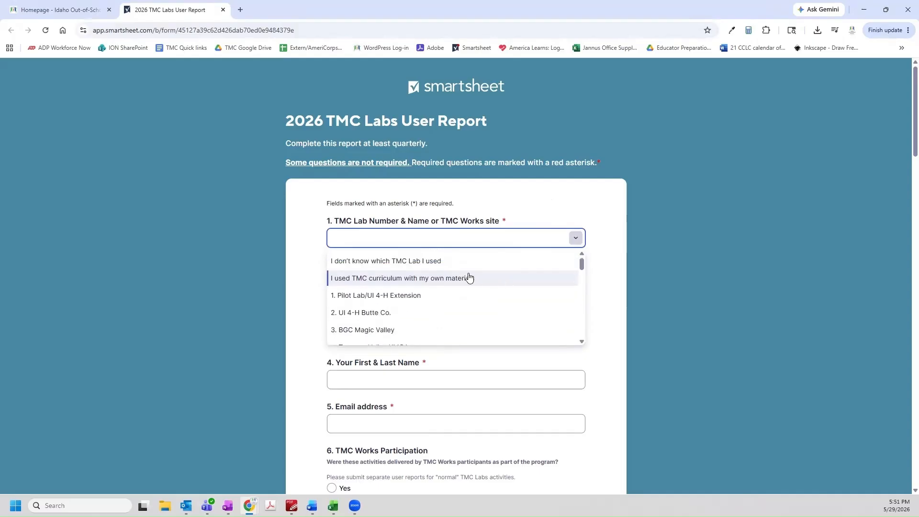
click(453, 280)
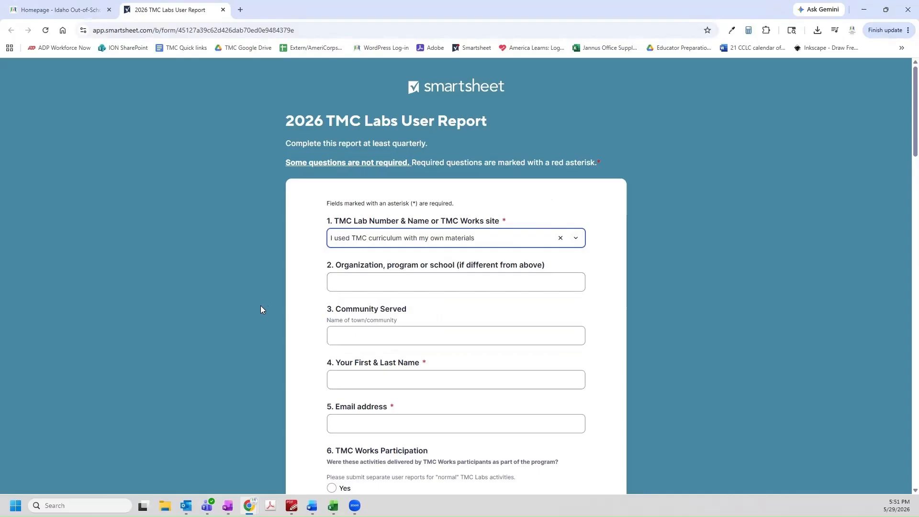
click(482, 237)
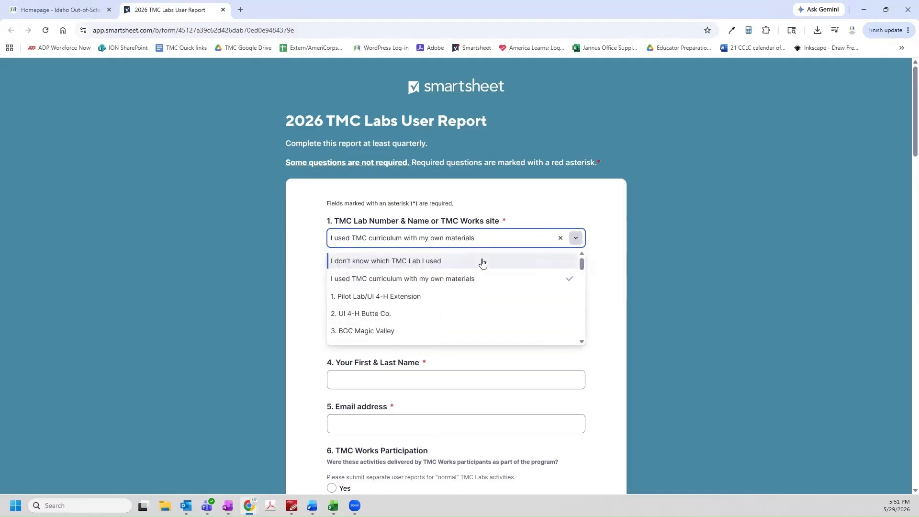
click(476, 279)
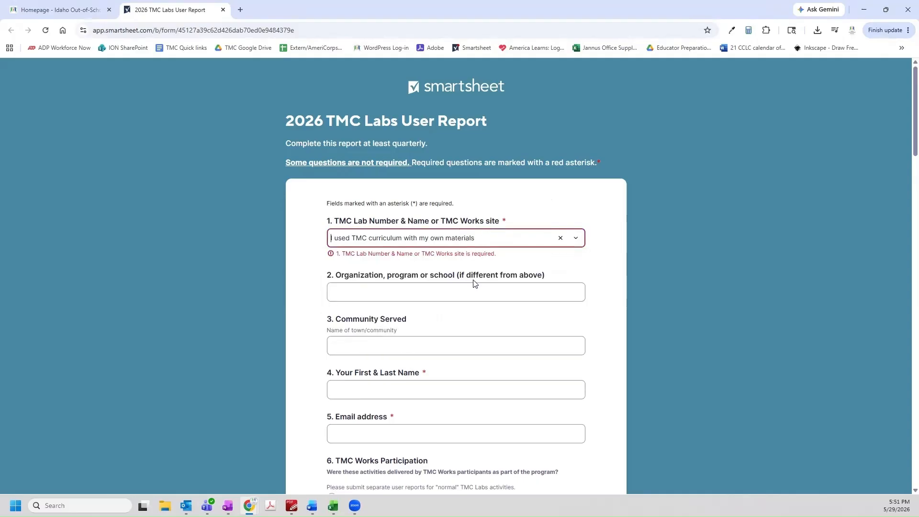
Enter Idaho Out-of-School Network as the organization and Boise as the community served
click(496, 292)
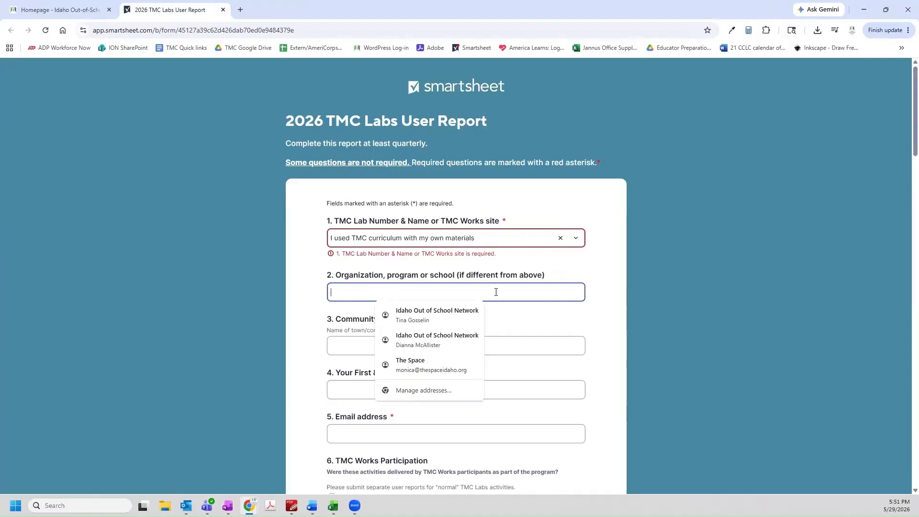
text(Idaho OUt-)
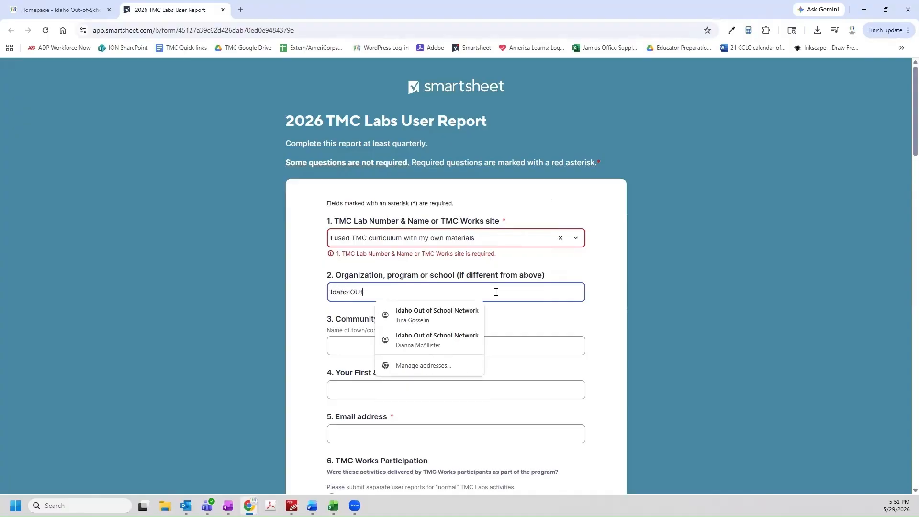
key(BackSpace)
key(BackSpace)
key(BackSpace)
text(ut)
text(-fo)
text(of-Scho)
text(ol Network)
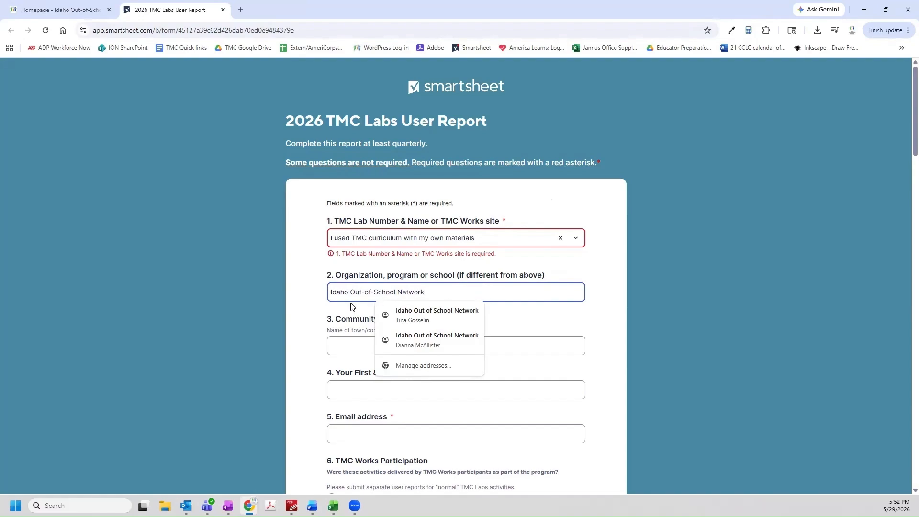
click(306, 309)
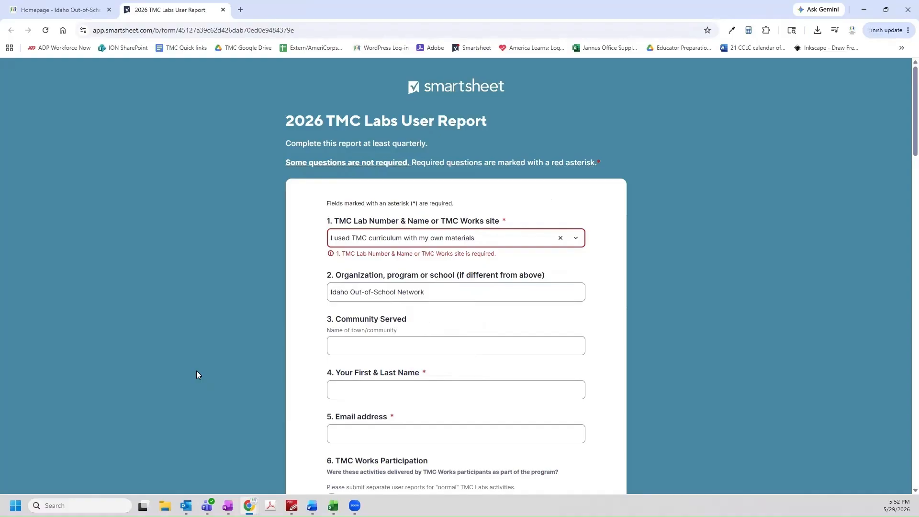
click(336, 343)
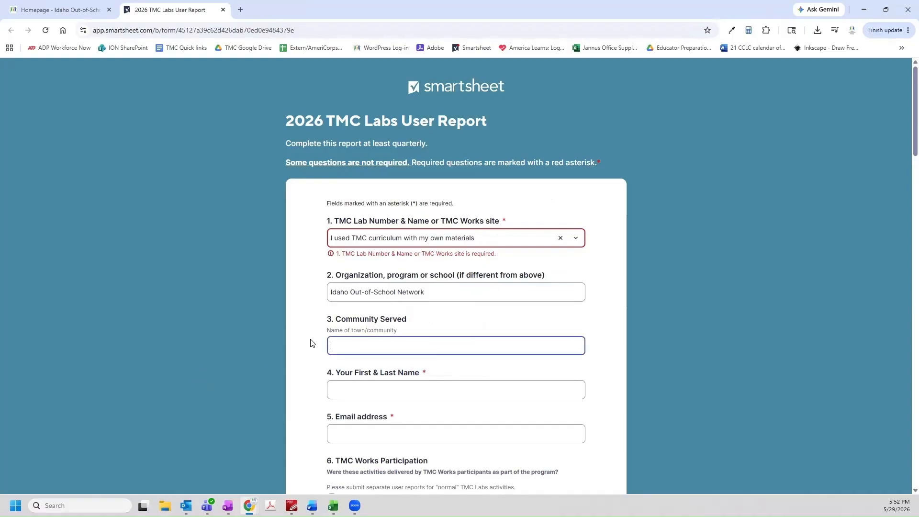
text(Boise)
Fill in the reporter's first and last name and their e-mail address
scroll(230, 373, down, 2)
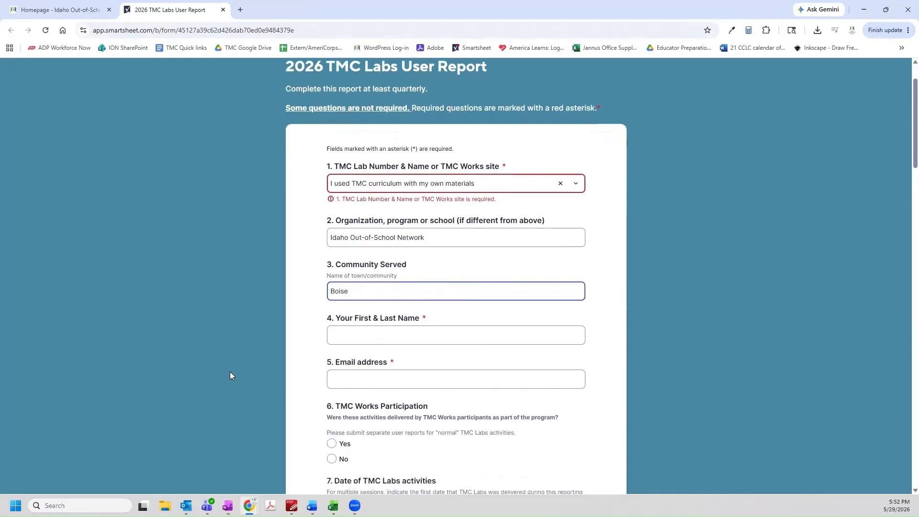
scroll(230, 371, down, 1)
click(409, 247)
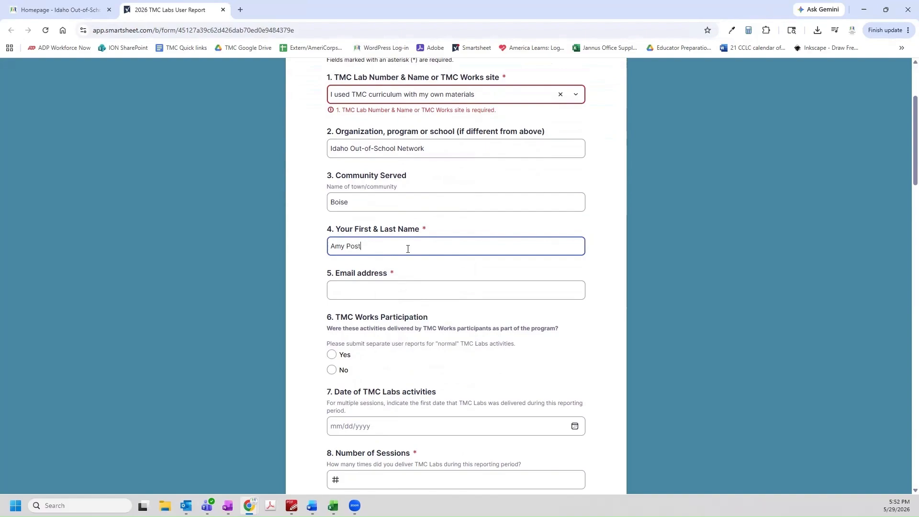
click(389, 287)
click(247, 326)
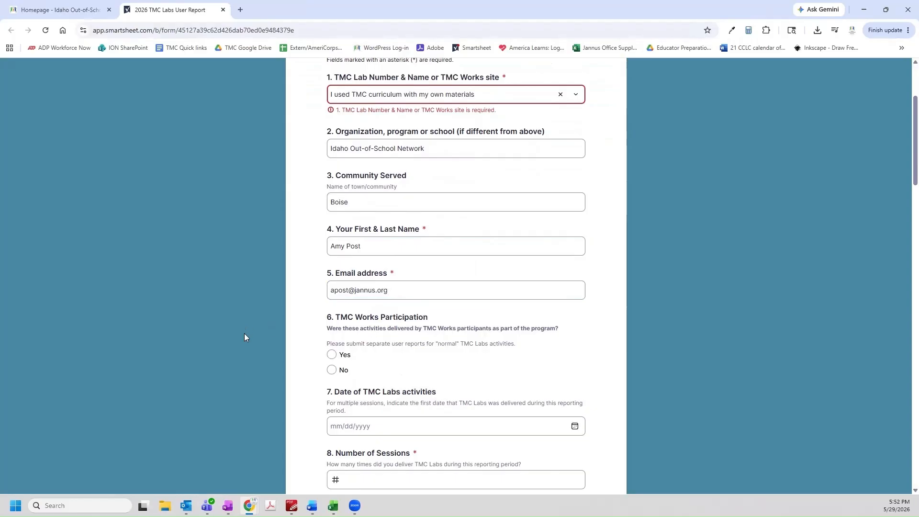
scroll(242, 345, down, 1)
scroll(242, 344, down, 1)
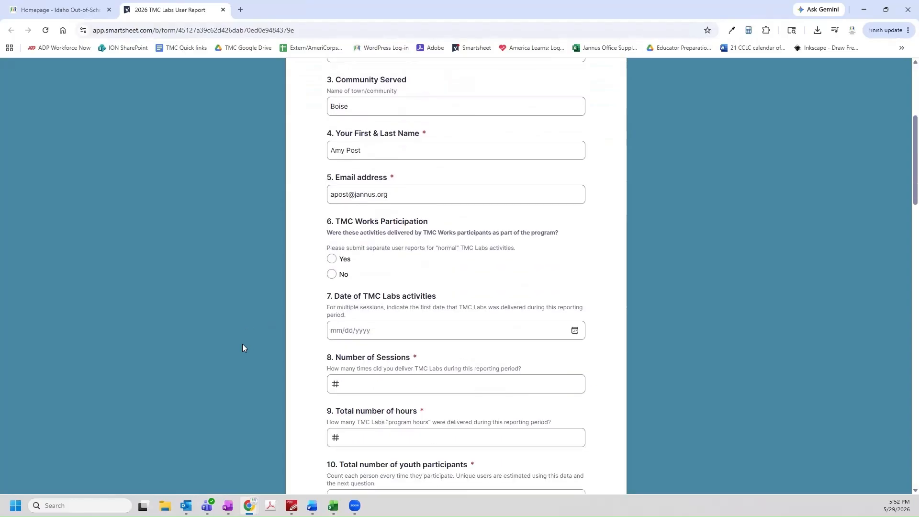
Answer No to TMC Works participation and pick May 18, 2026 as the activity date
scroll(242, 348, down, 1)
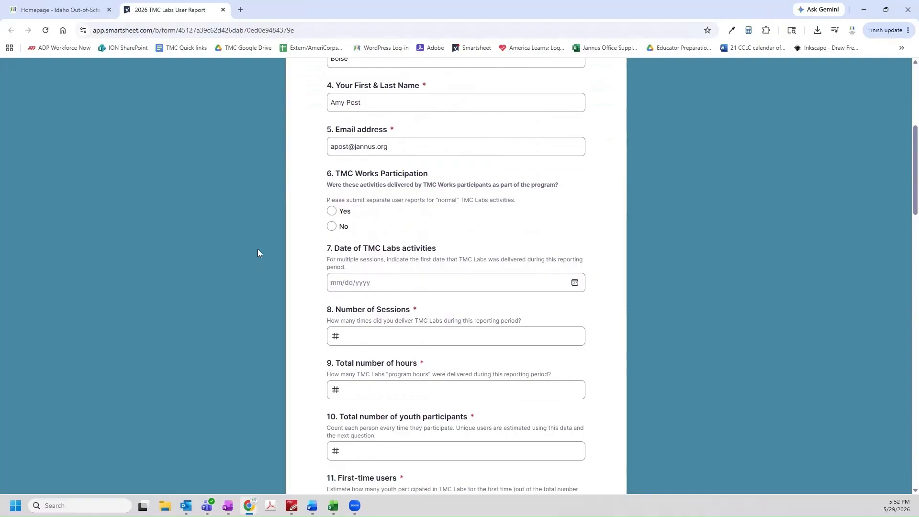
click(333, 227)
click(378, 282)
click(574, 283)
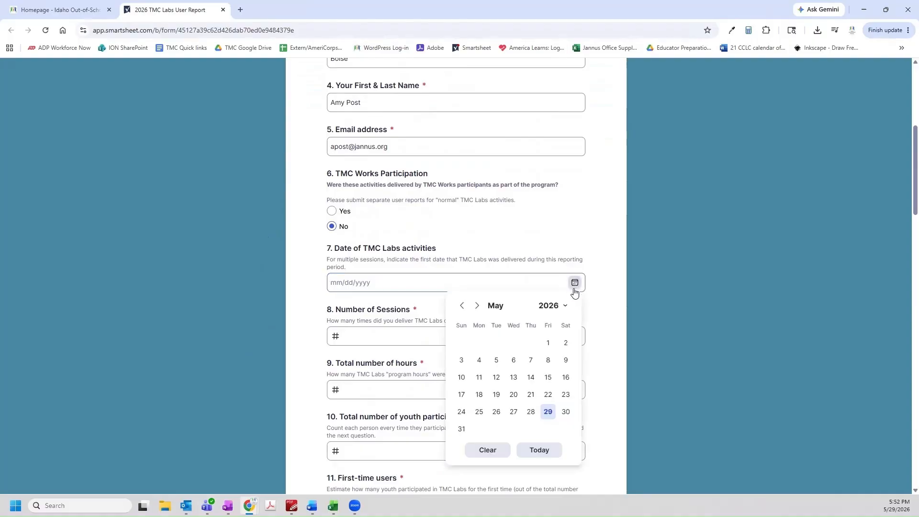
click(479, 395)
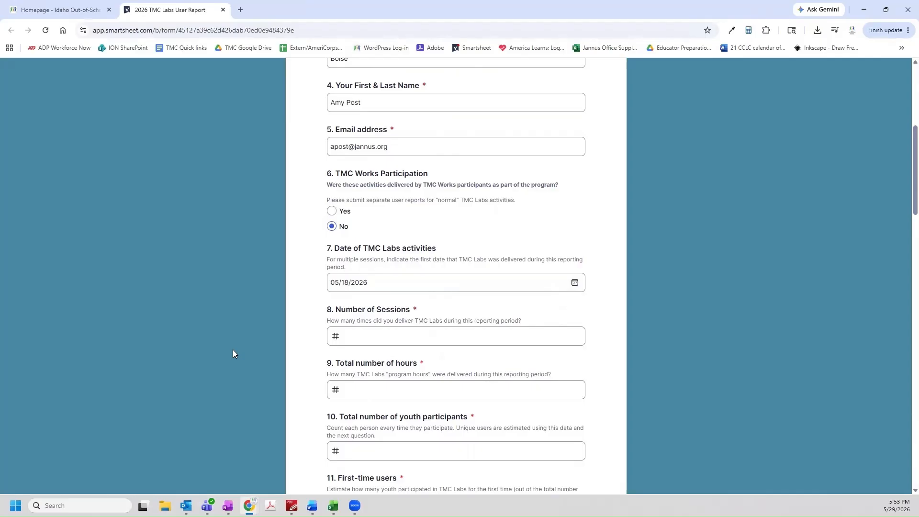
scroll(232, 353, down, 2)
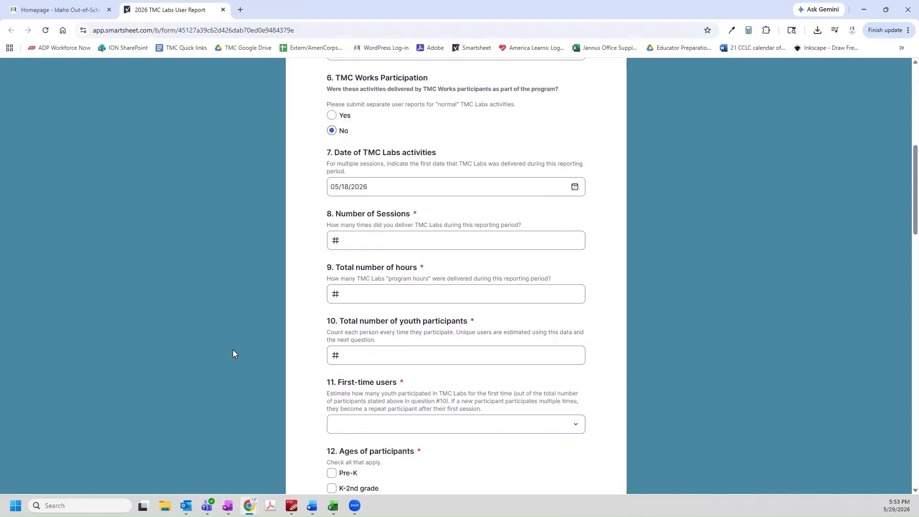
scroll(233, 349, down, 1)
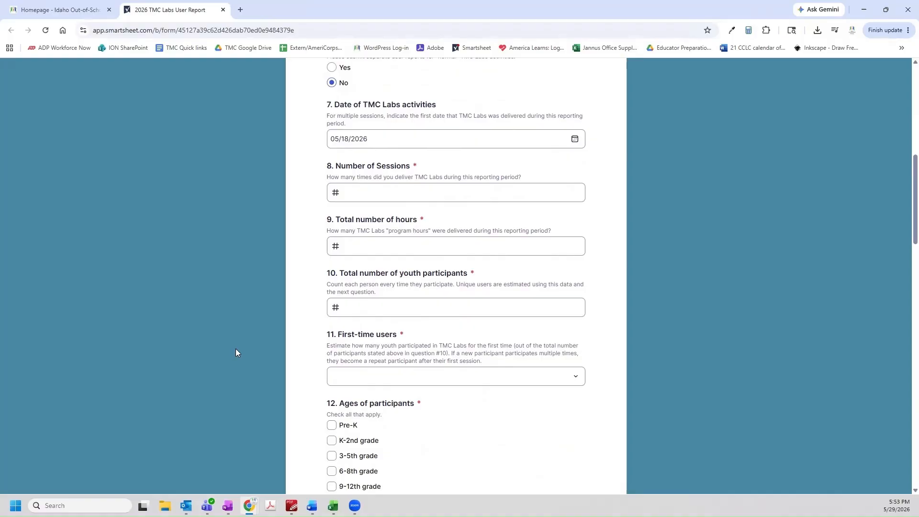
Enter 5 in Number of Sessions and 10 in Total number of hours
click(380, 193)
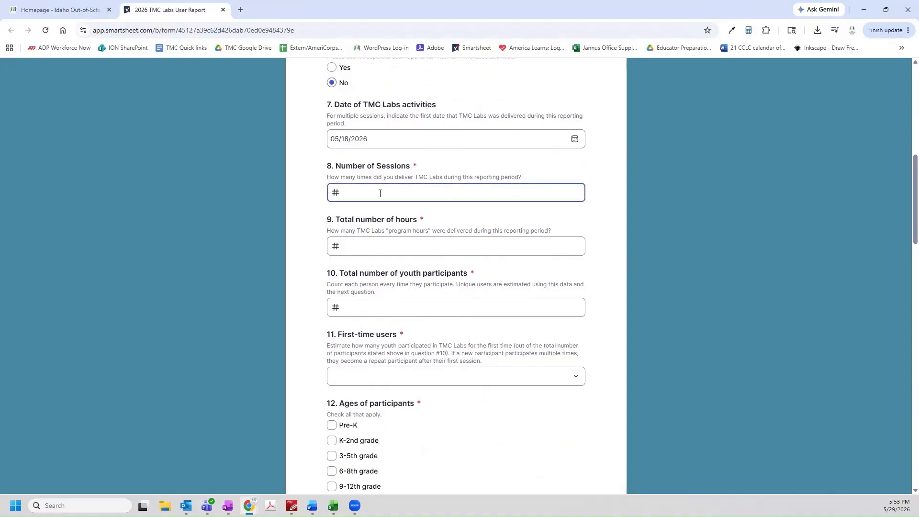
text(5)
click(357, 246)
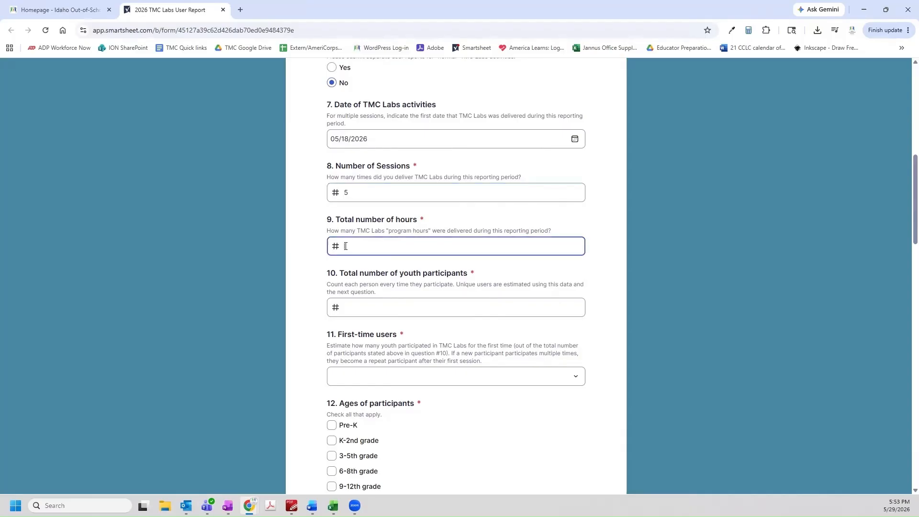
text(10)
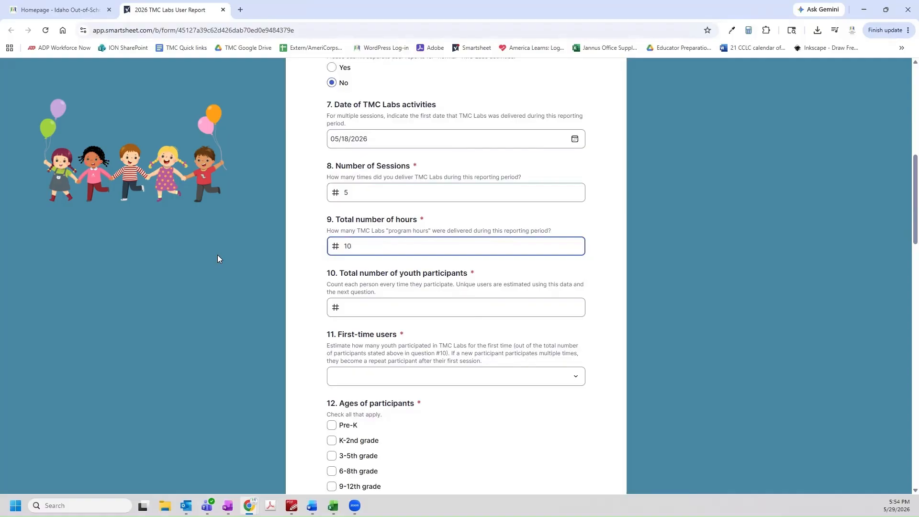
Enter 25 as the total number of youth participants in question 10
click(361, 307)
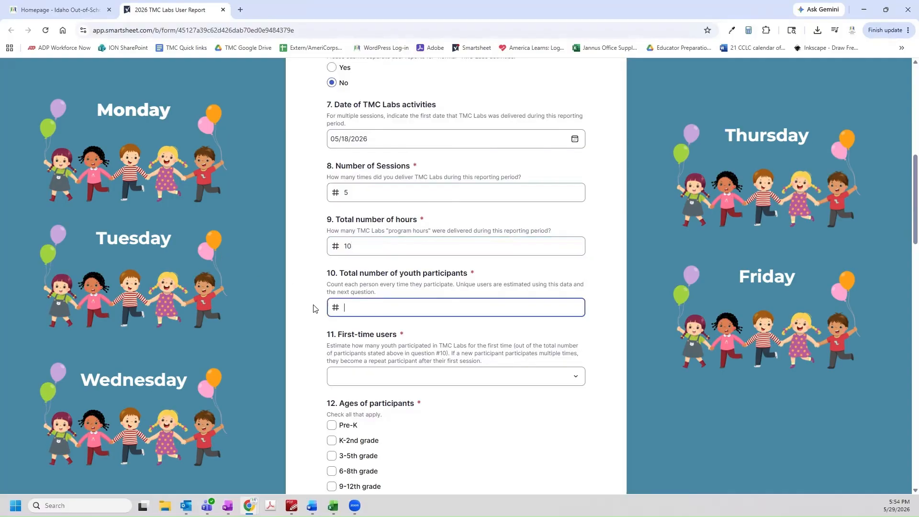
text(25)
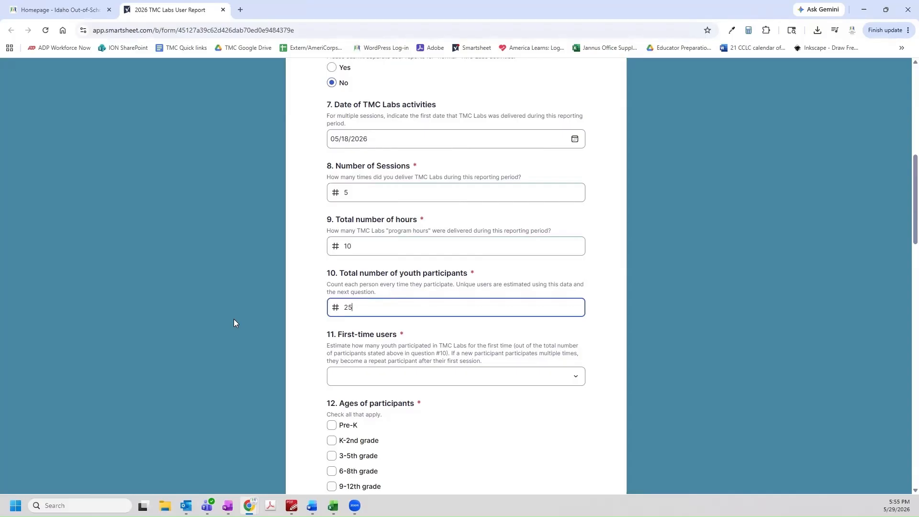
click(353, 373)
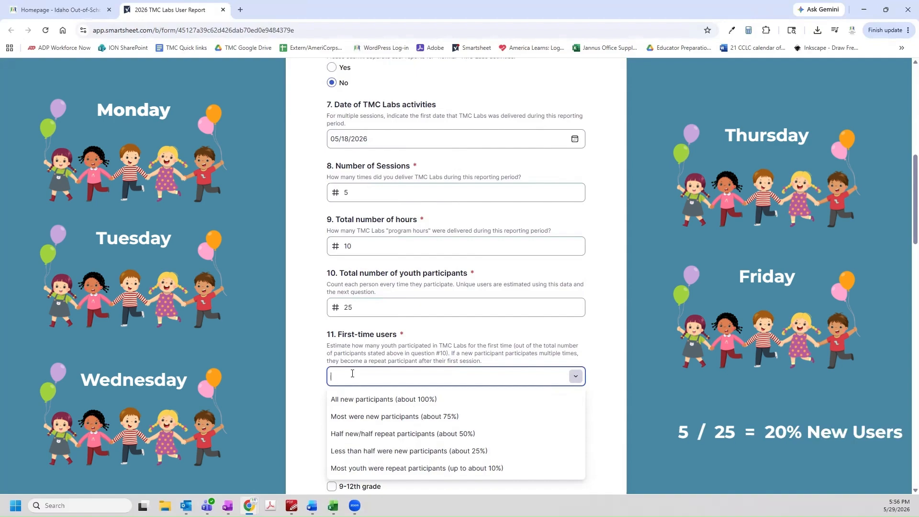
Answer first-time users with 'Less than half were new participants (about 25%)'
click(373, 453)
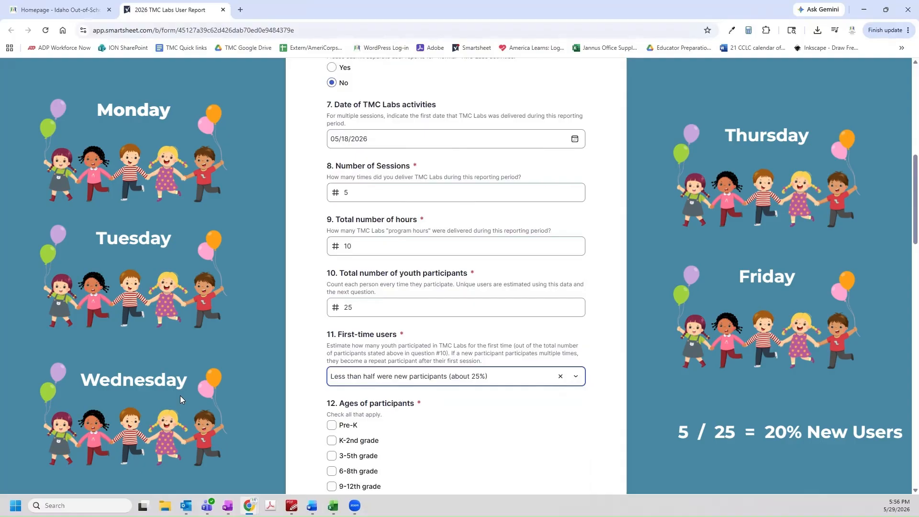
scroll(180, 396, down, 3)
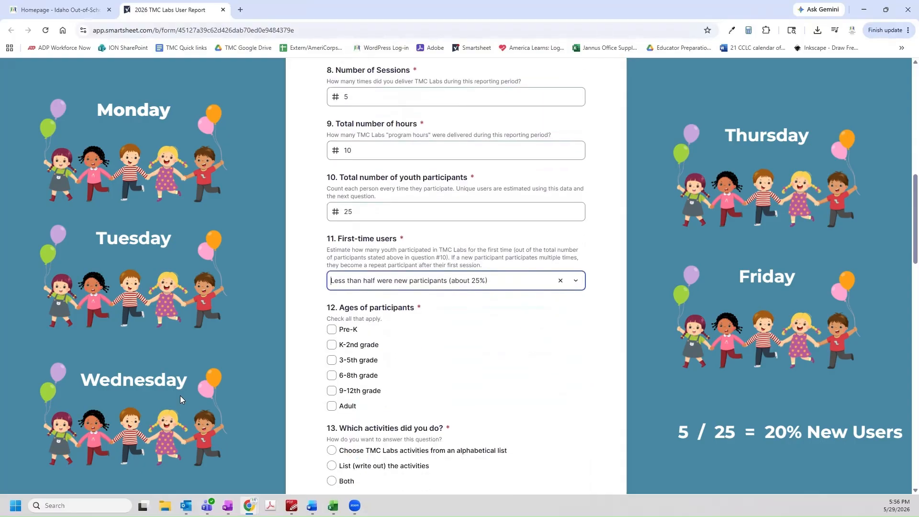
scroll(180, 395, down, 1)
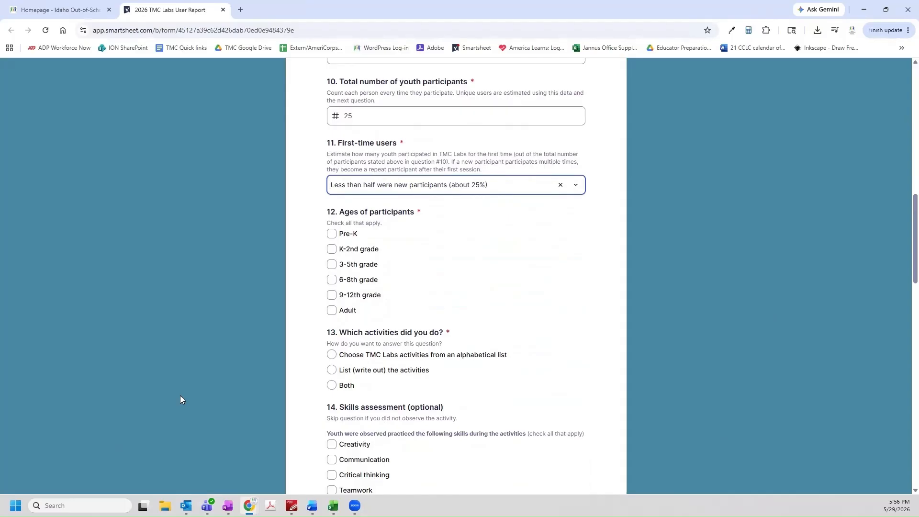
scroll(179, 395, down, 1)
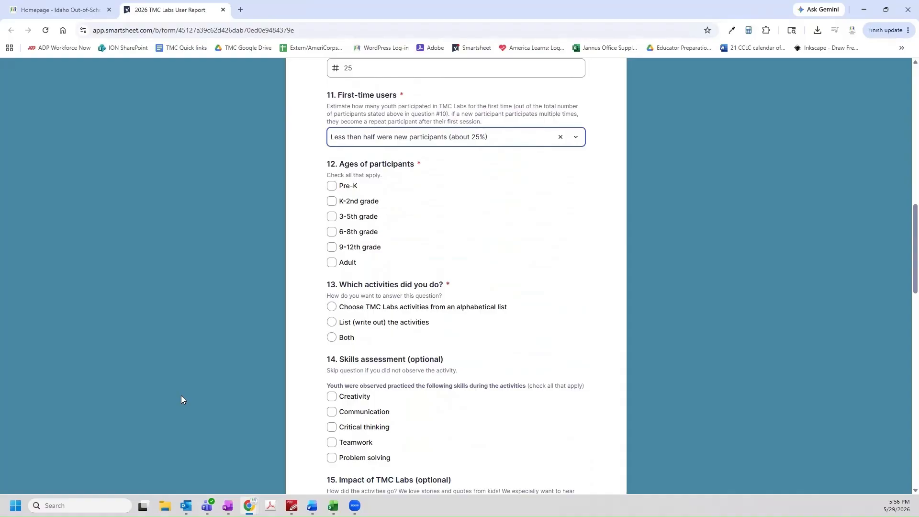
Mark participants' ages as K-2nd grade and choose activities from the alphabetical list
click(332, 204)
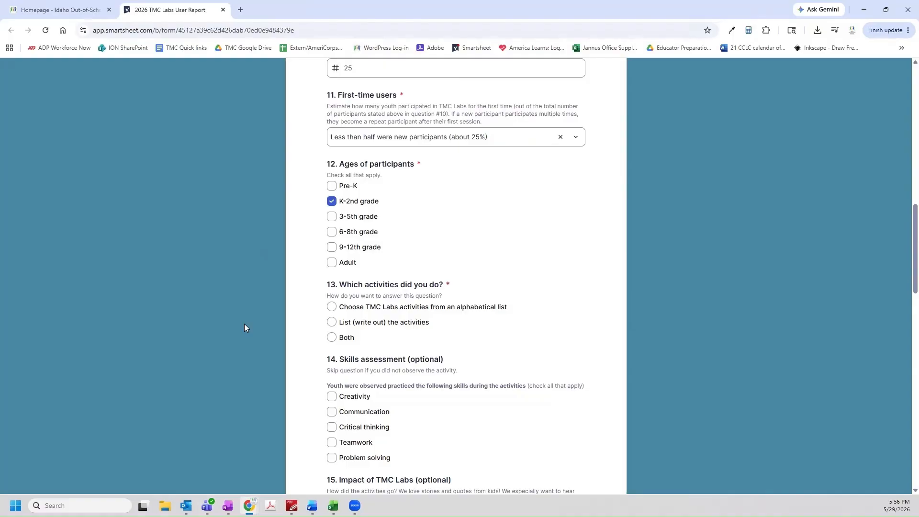
scroll(244, 327, down, 1)
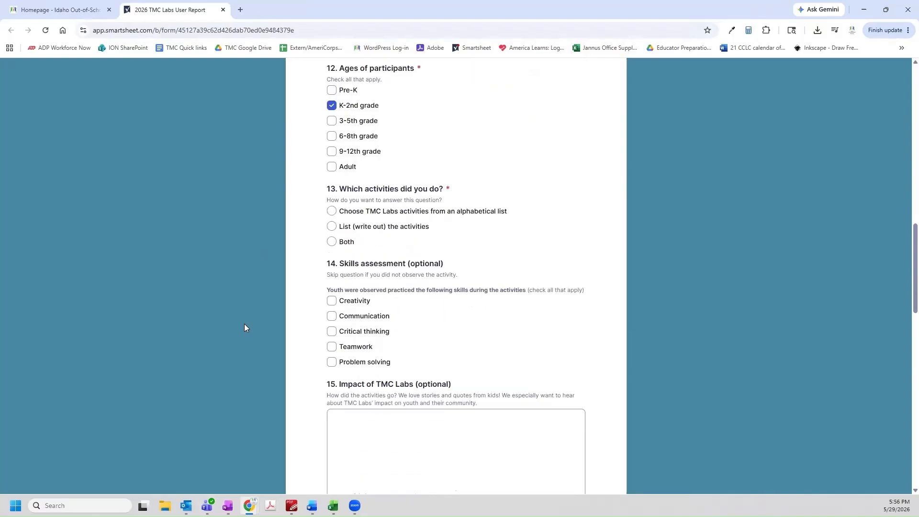
scroll(244, 323, down, 1)
click(378, 165)
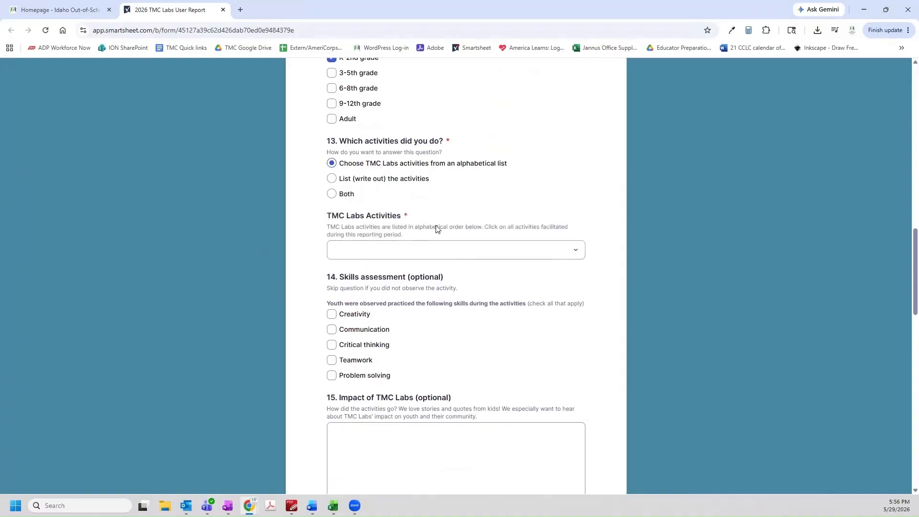
click(427, 252)
Tick Binary Bracelets, Building Bridges, Crazy Kites, Kapla blocks and Make a Paper Circuit
scroll(455, 332, down, 1)
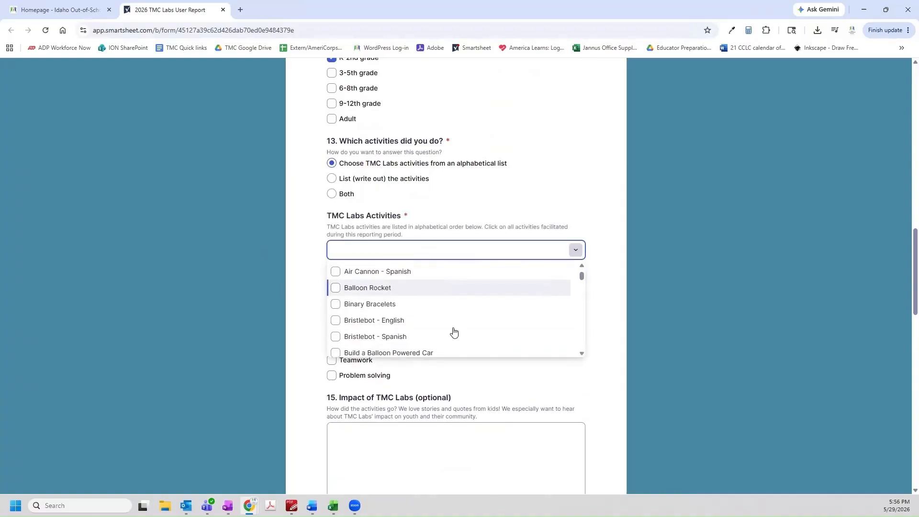
click(429, 304)
scroll(429, 318, down, 2)
click(421, 327)
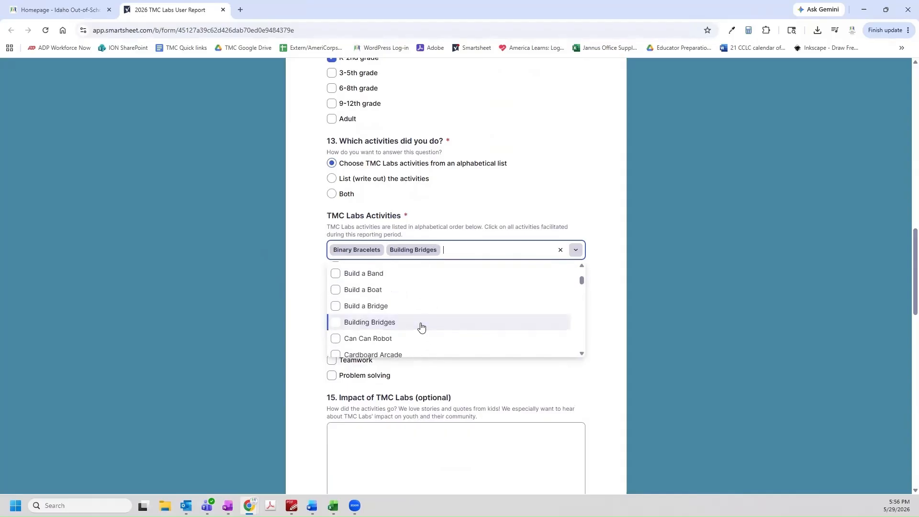
scroll(421, 327, down, 3)
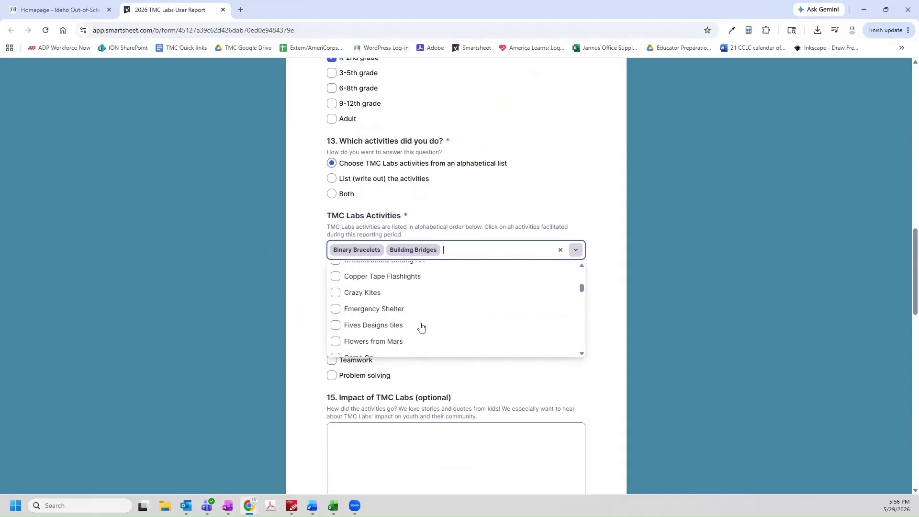
click(395, 293)
scroll(480, 318, down, 2)
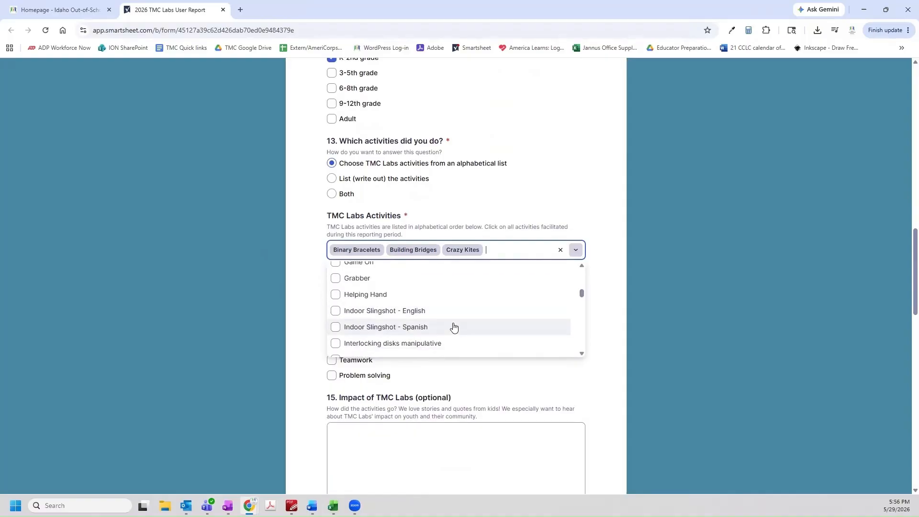
scroll(441, 328, down, 1)
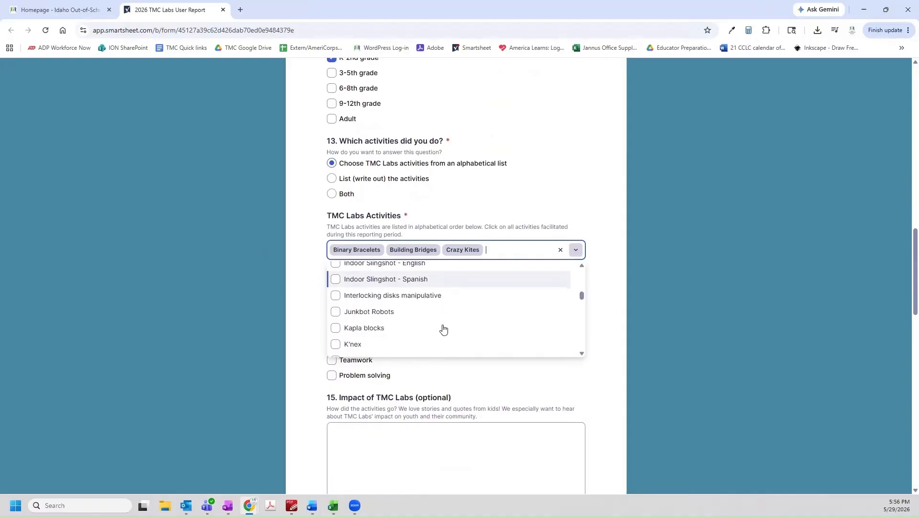
click(410, 330)
scroll(426, 332, down, 2)
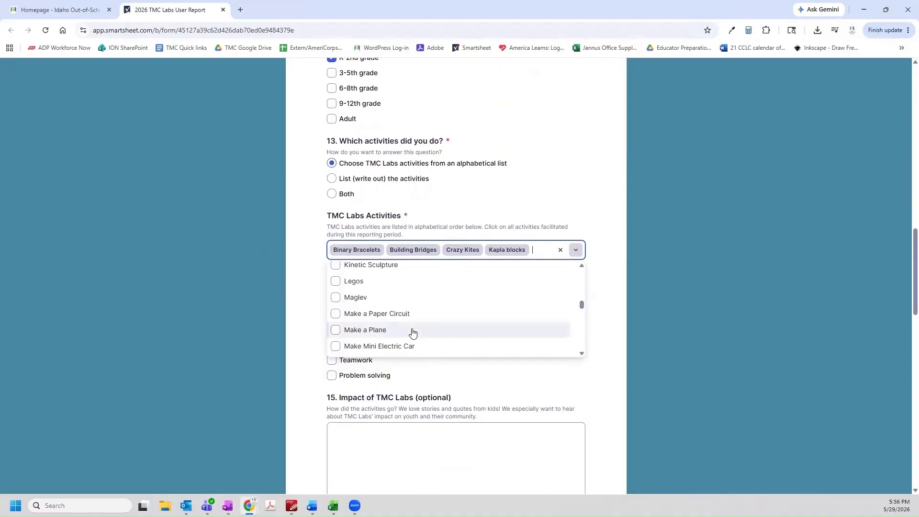
click(415, 314)
click(296, 299)
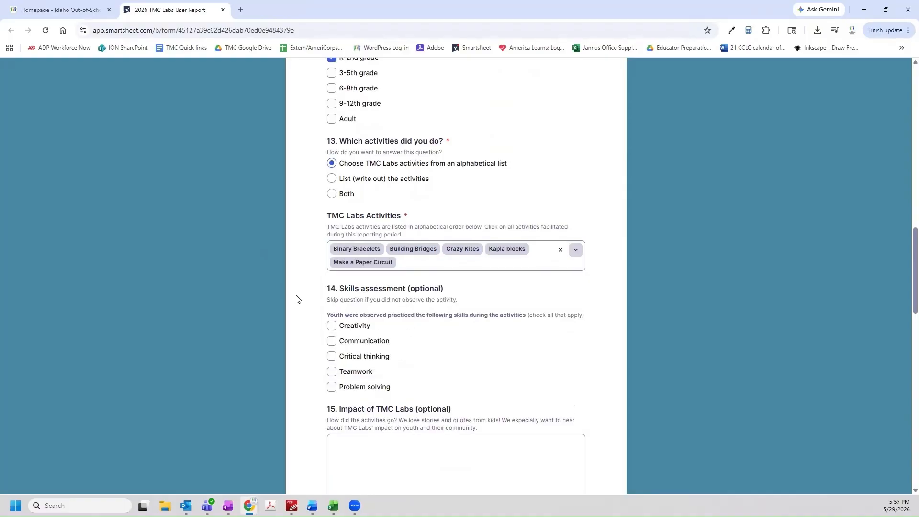
Report both listed and other activities, entering Slime as the other activity
scroll(300, 345, down, 1)
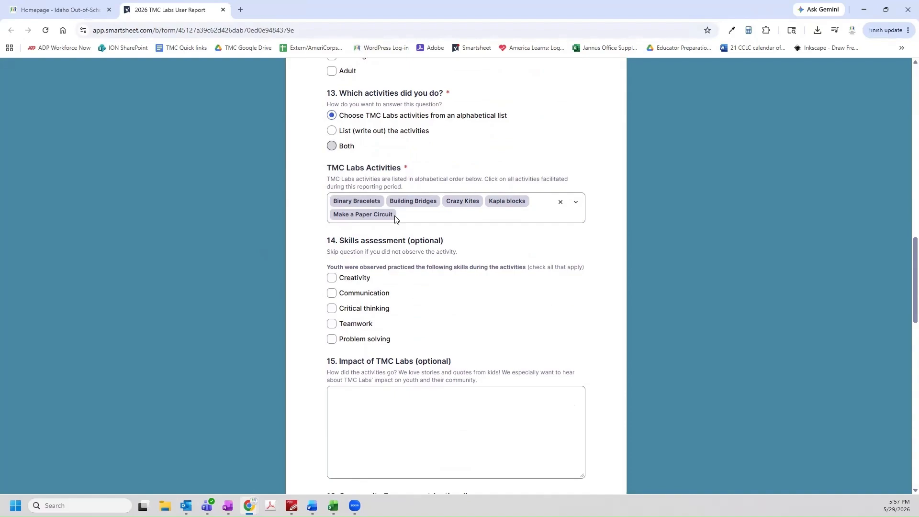
click(349, 146)
click(408, 266)
text(Slime)
click(306, 340)
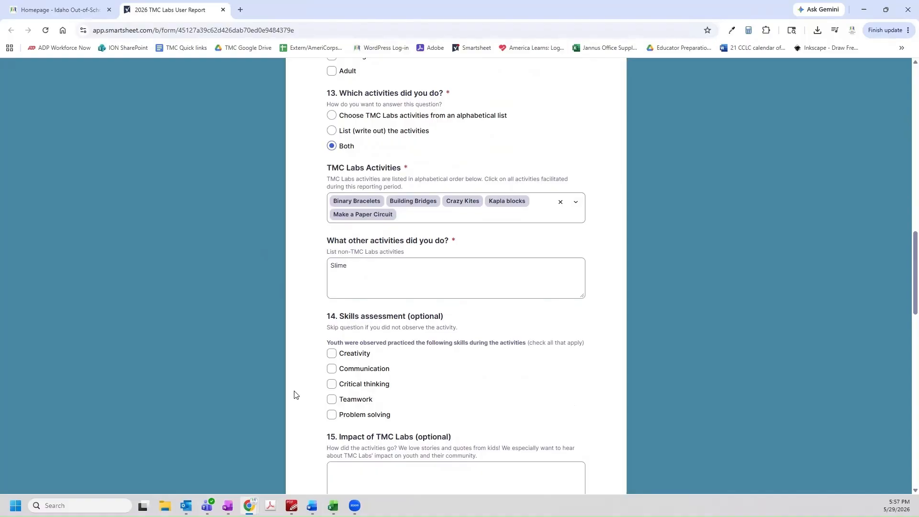
Check Problem solving, Communication and Creativity as observed skills
scroll(294, 395, down, 2)
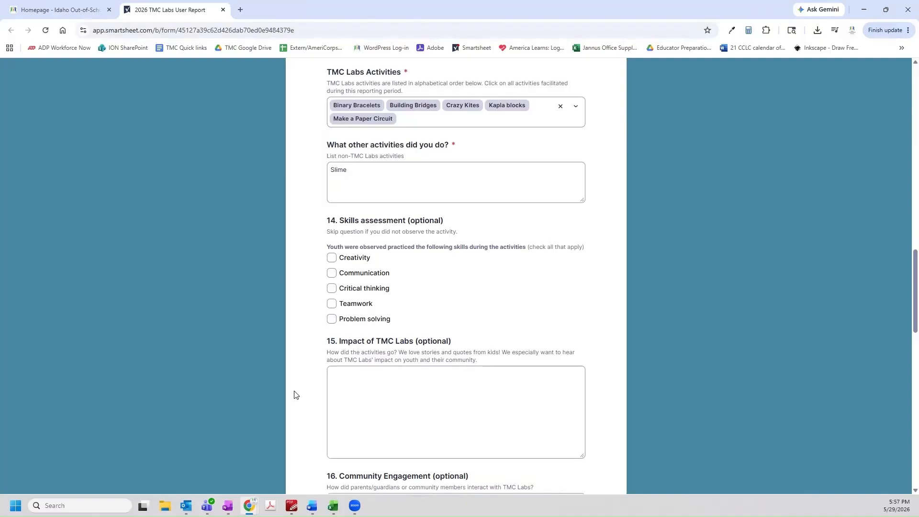
click(332, 319)
click(332, 274)
click(332, 259)
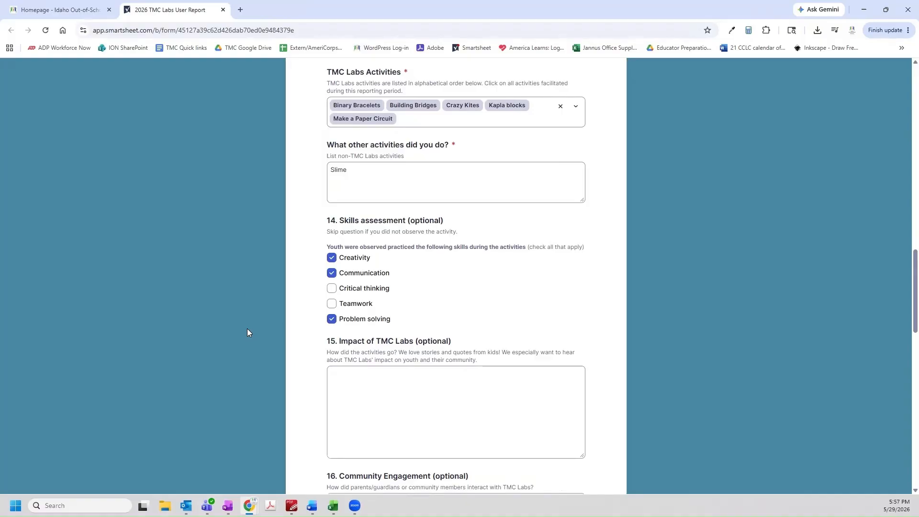
Answer Impact of TMC Labs with 'We got great feedback from the kids!' plus a child's quote about slime day
scroll(247, 328, down, 4)
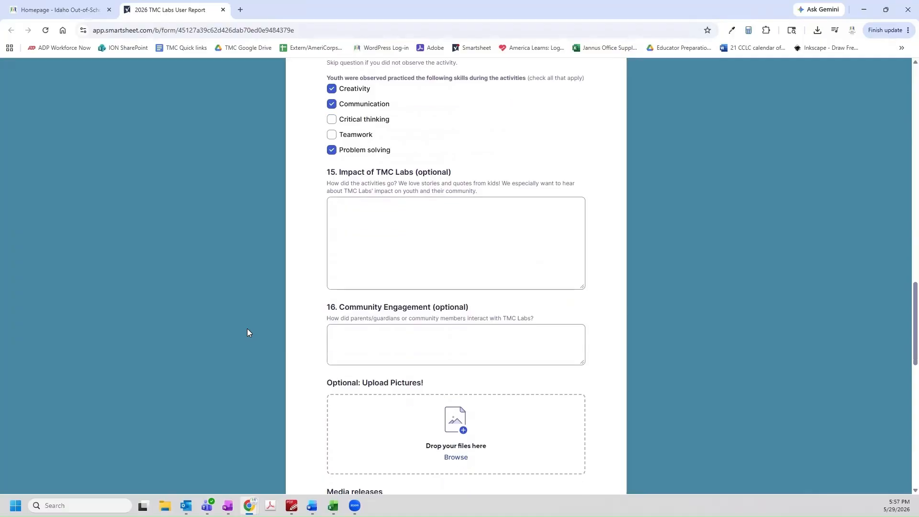
click(390, 235)
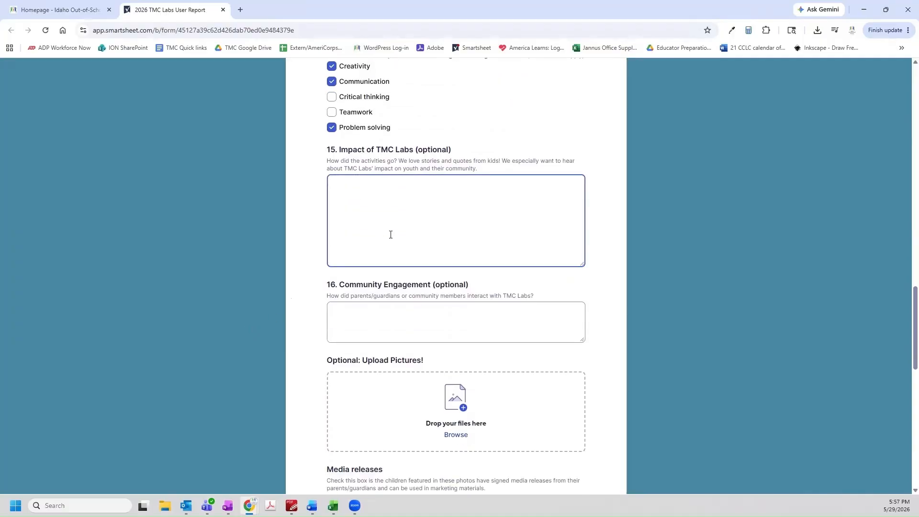
text(We got great feedback from the kids)
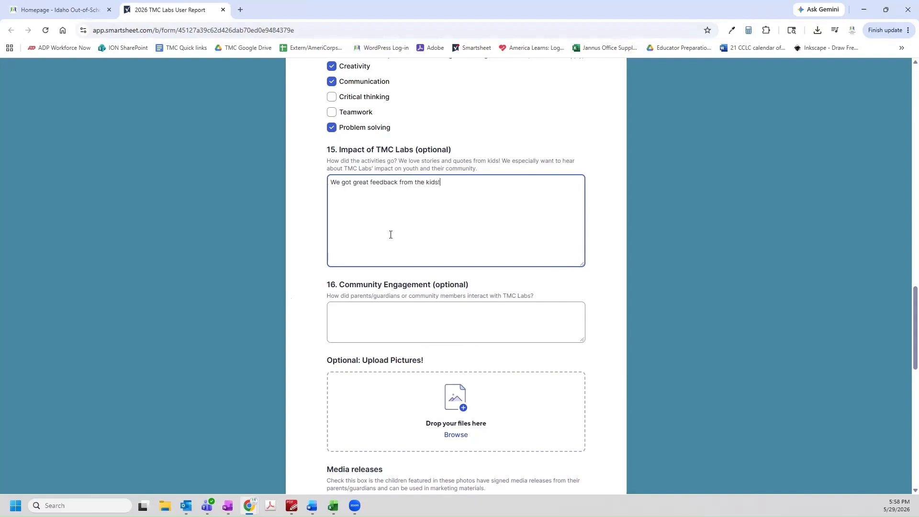
text(!  Jacob told me that slime was hjis favorite and ev)
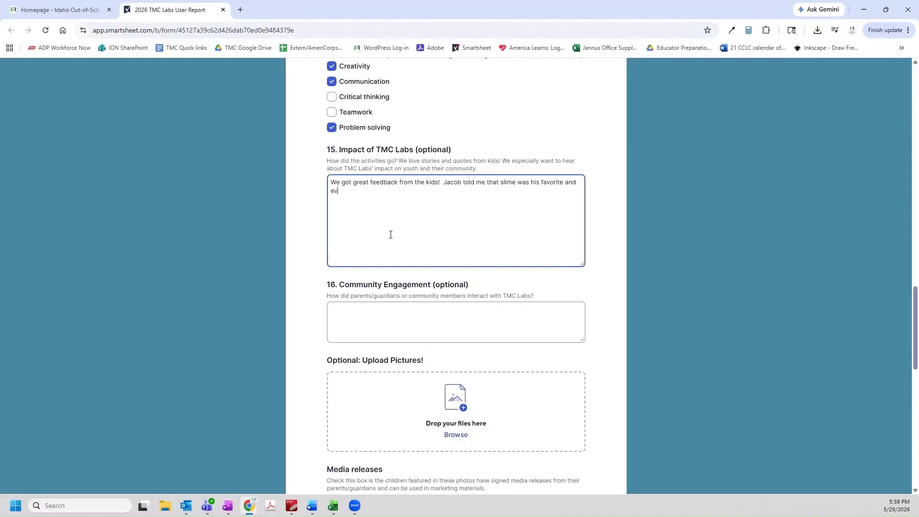
text(ery day he left saying, "This was the best day)
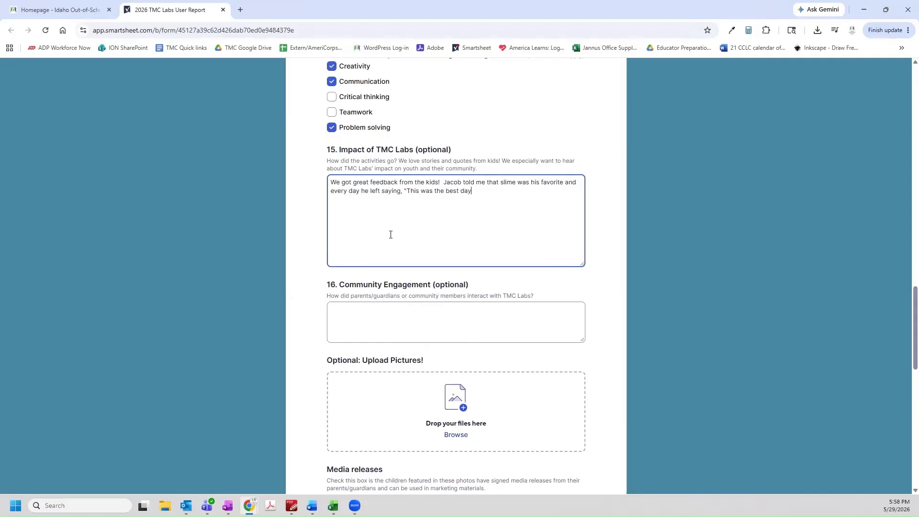
text( ever!")
Note under Community Engagement that a grandparent came in and helped with the activities
click(435, 322)
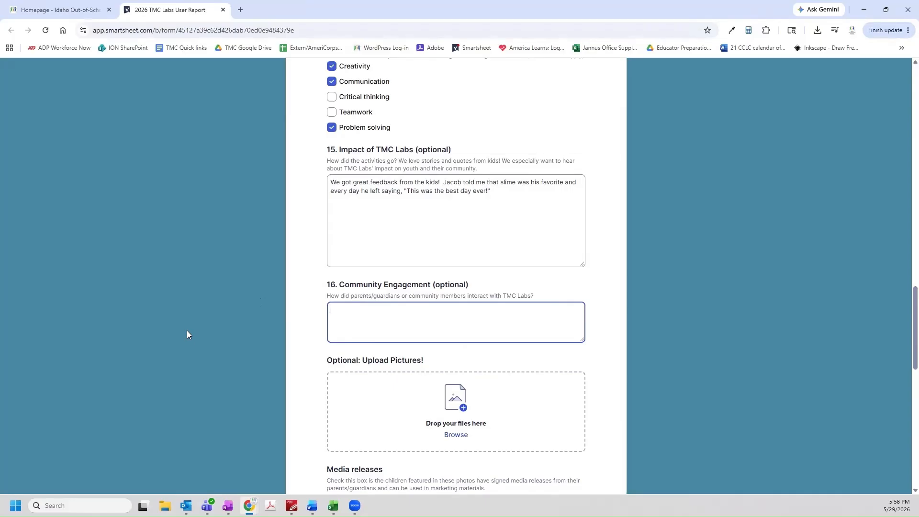
text(A grandparent came in and helped with the activities)
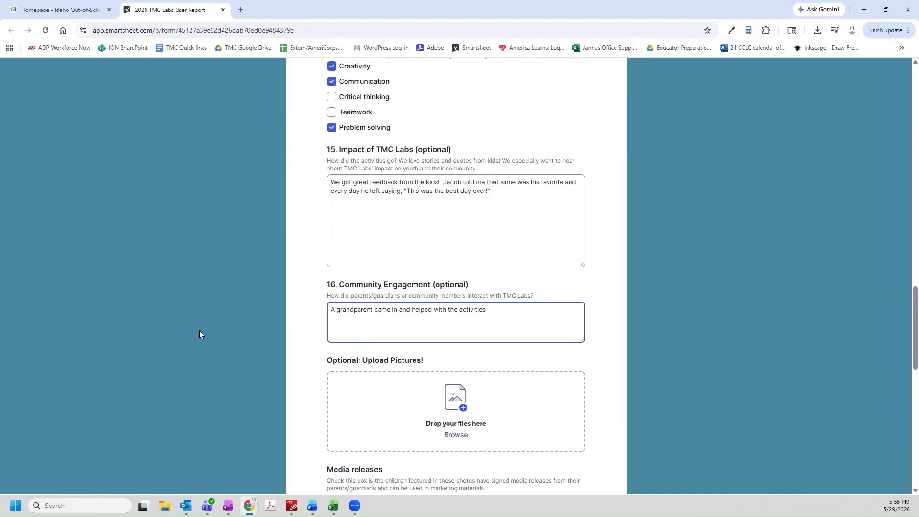
scroll(199, 331, down, 2)
scroll(199, 330, down, 1)
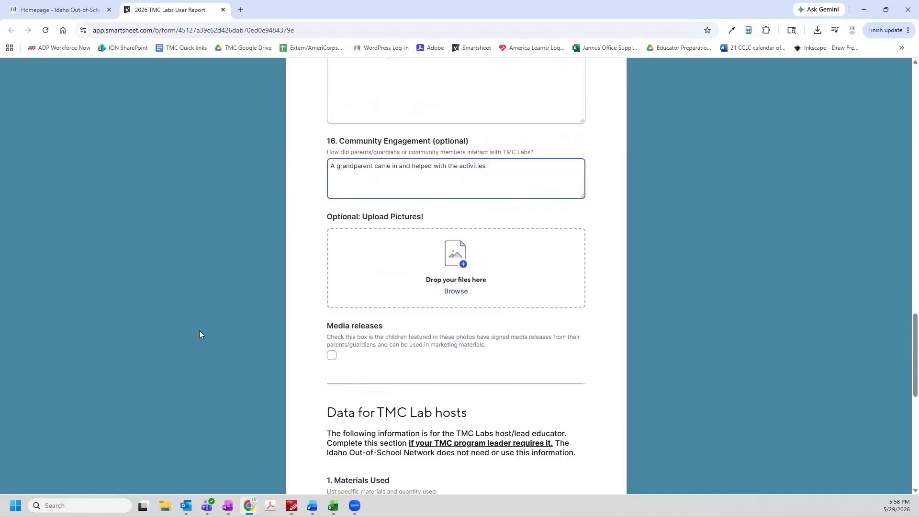
scroll(199, 331, down, 1)
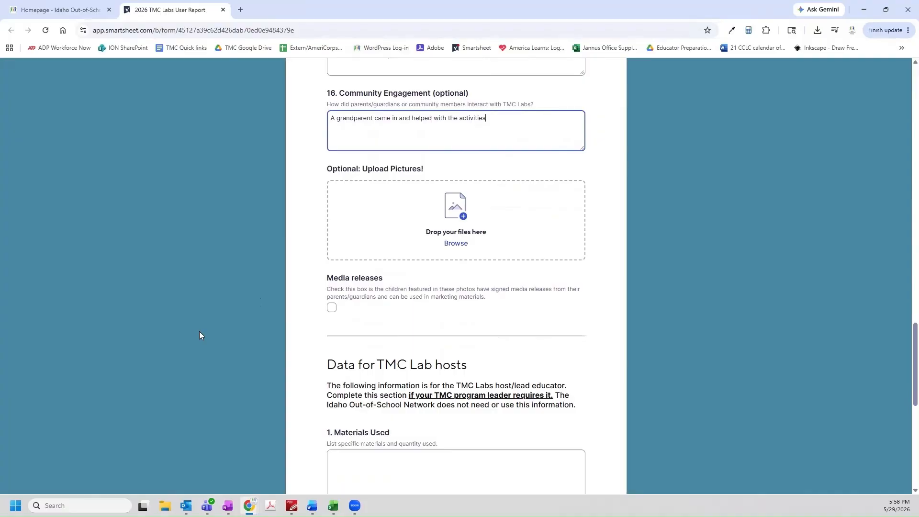
scroll(199, 332, down, 1)
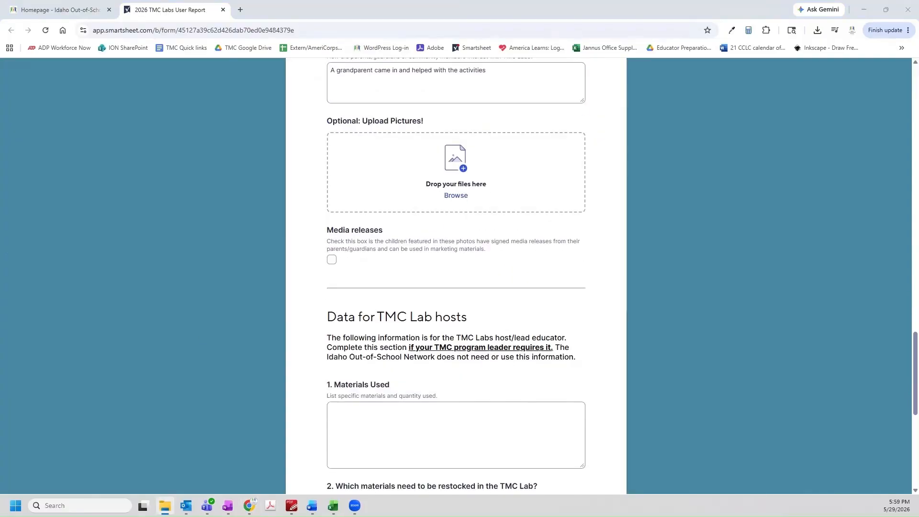
Attach the photo DSC_1641.JPG and confirm the pictured children have signed media releases
drag(0, 196, 422, 166)
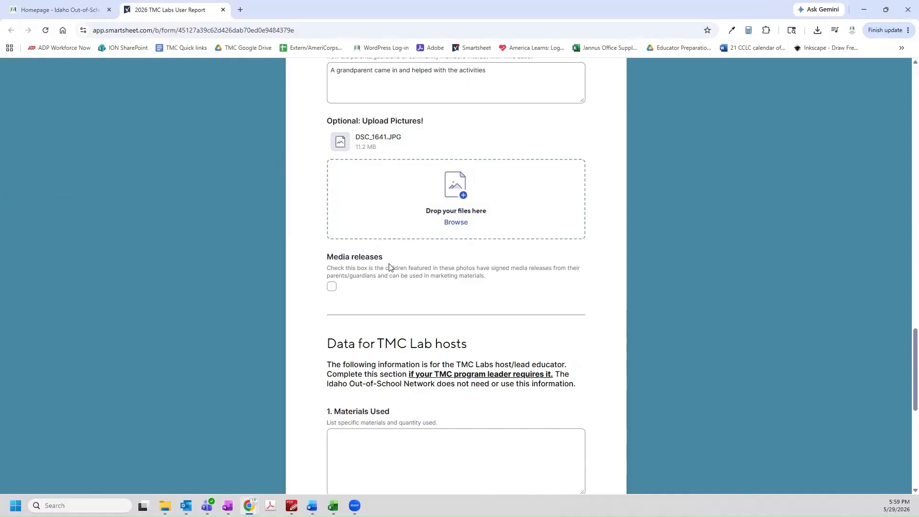
click(333, 287)
scroll(193, 273, down, 5)
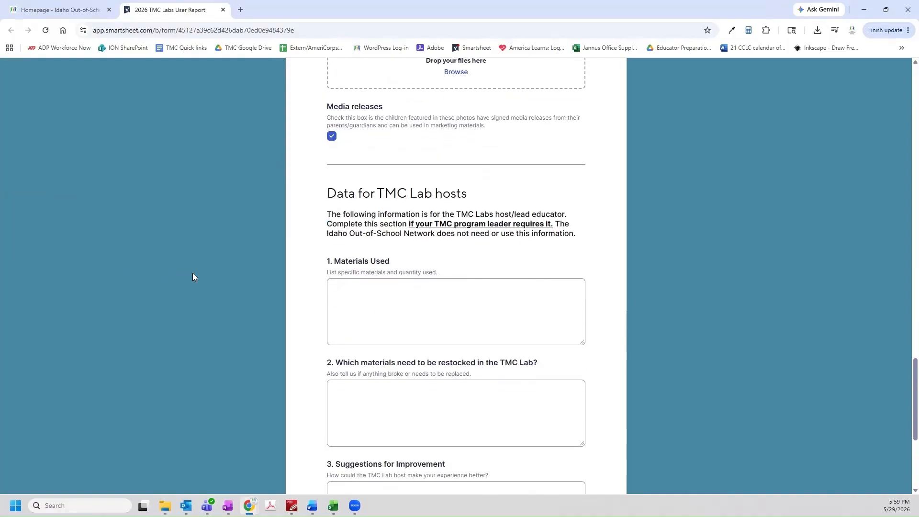
click(455, 232)
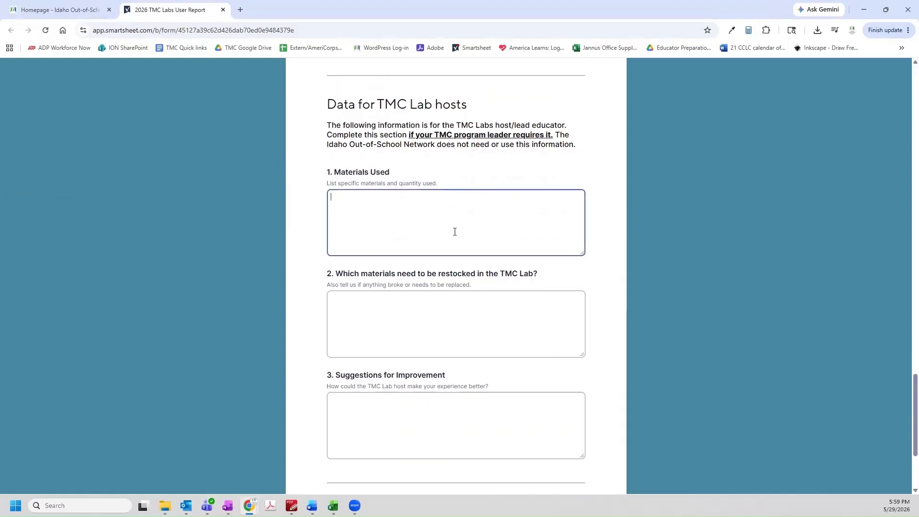
List materials used: 25 balloons, String, Cardboard, about 50 sheets of construction paper
text(25 balo)
text(oms)
key(BackSpace)
key(BackSpace)
text(ns)
key(Return)
text(String)
key(Return)
text(Cardboard)
key(Return)
text(about 50 seets of)
key(BackSpace)
key(BackSpace)
key(BackSpace)
key(BackSpace)
key(BackSpace)
key(BackSpace)
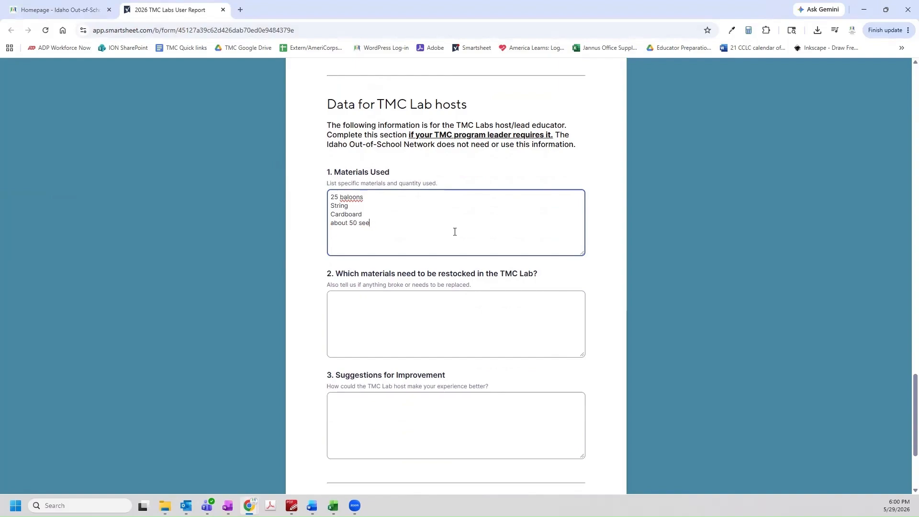
text(heets of construction paper)
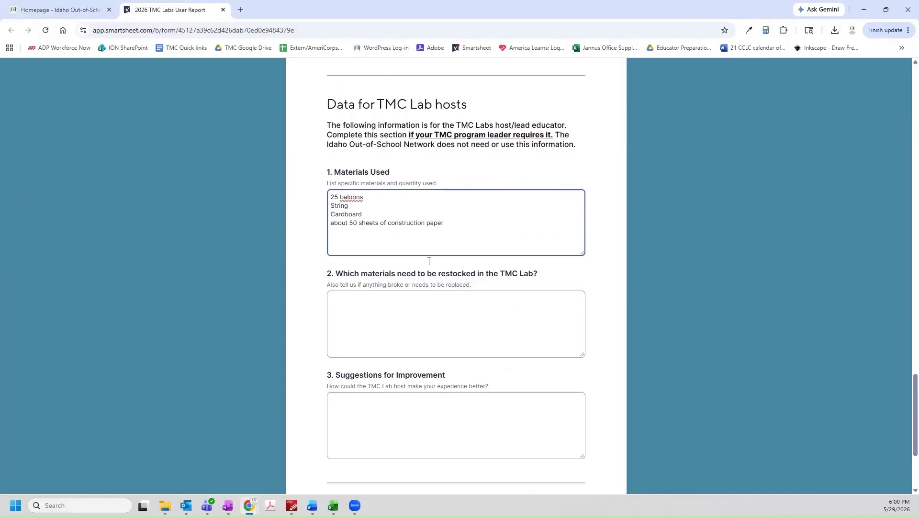
Note construction paper running low for restocking and suggest that some scissors are getting dull
click(435, 304)
text(const)
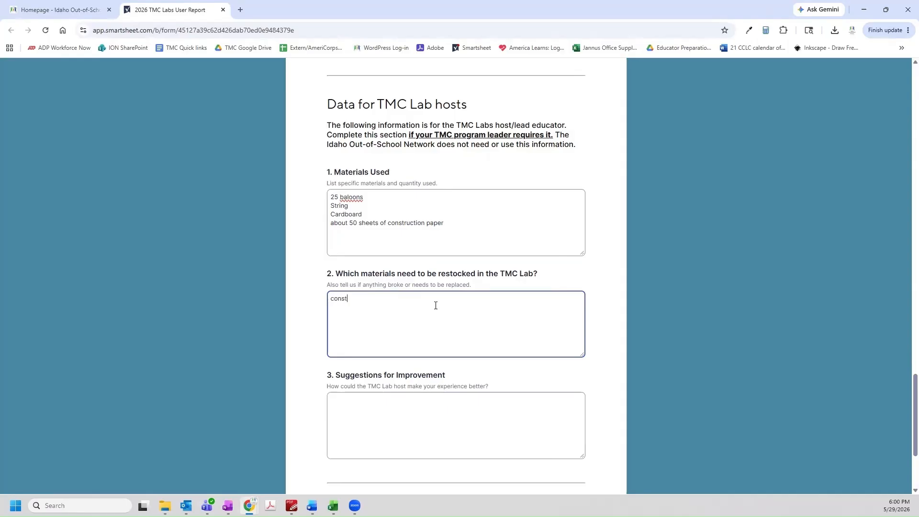
text(ruction paper running low)
click(417, 426)
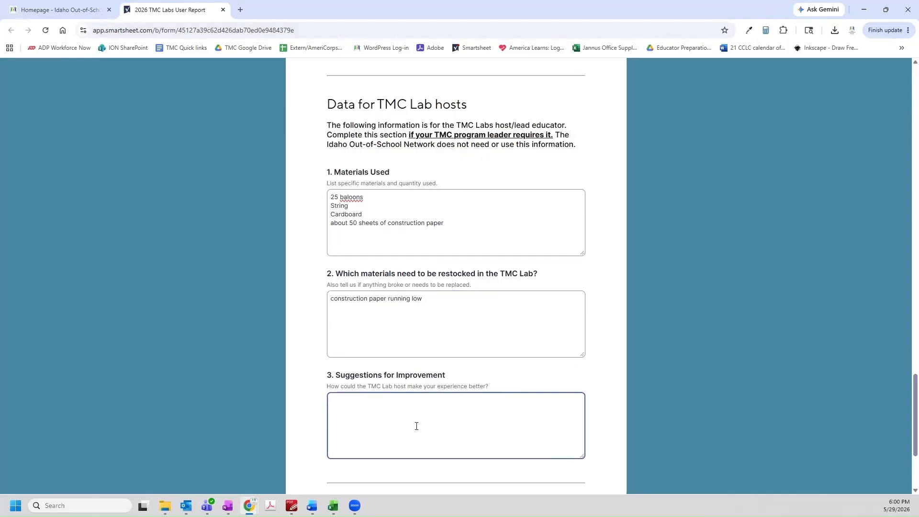
text(Some of the scissors are getting dull.)
Request an e-mailed copy of the responses to the user's address and submit the report
scroll(225, 413, down, 3)
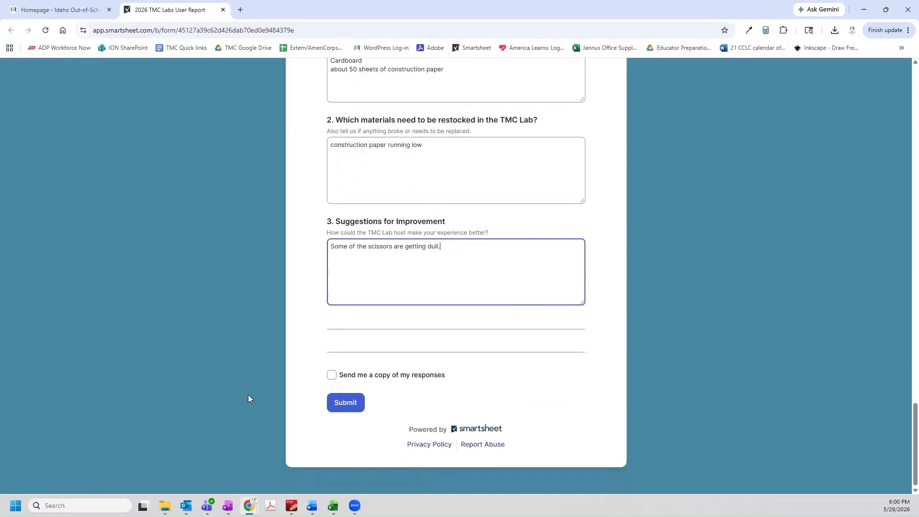
click(331, 374)
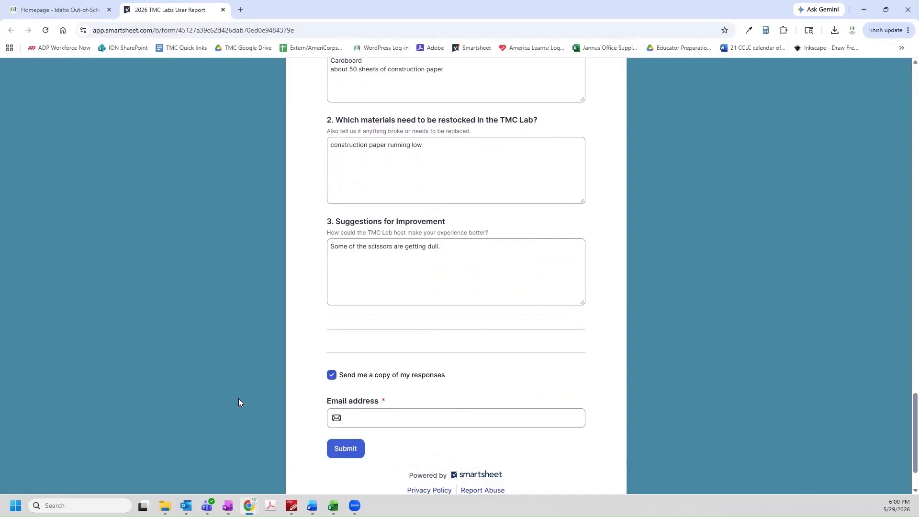
click(384, 418)
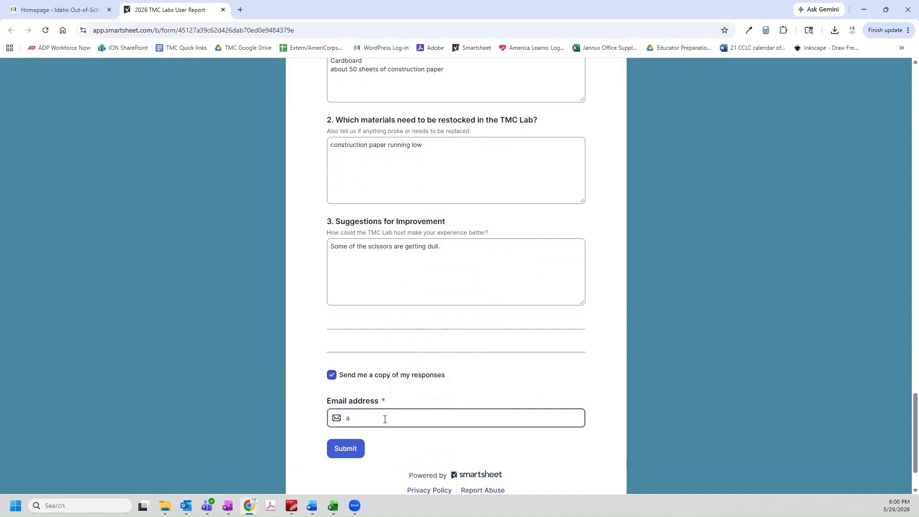
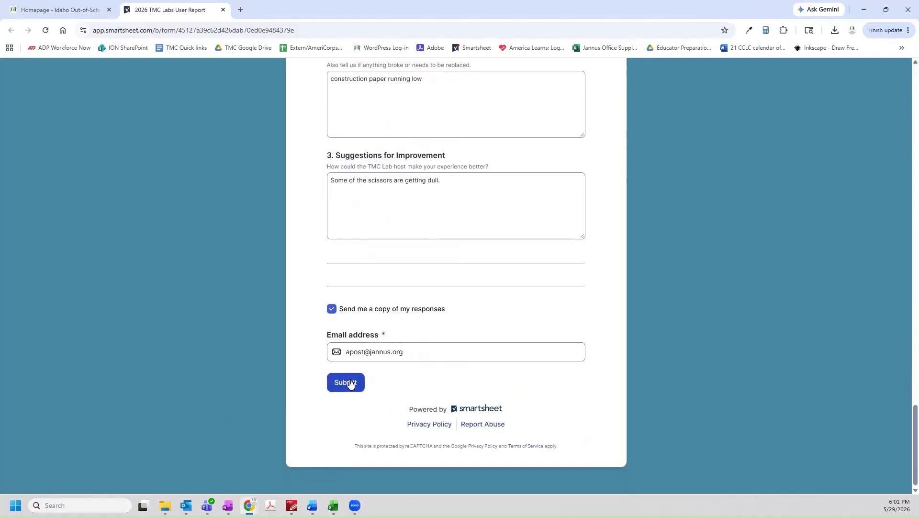
click(350, 383)
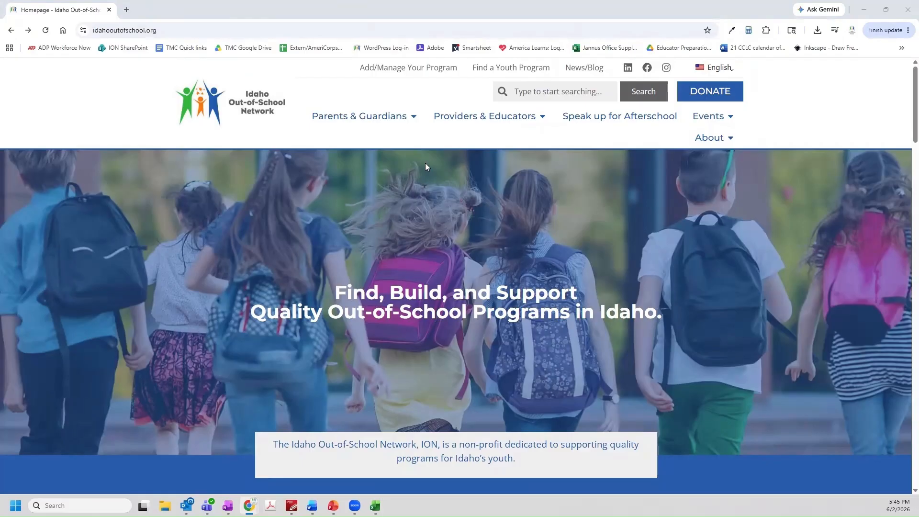
Download the TMC Labs Inventory Lists spreadsheet from the TMC Labs Resources page and open it in Excel
mouse_move(459, 119)
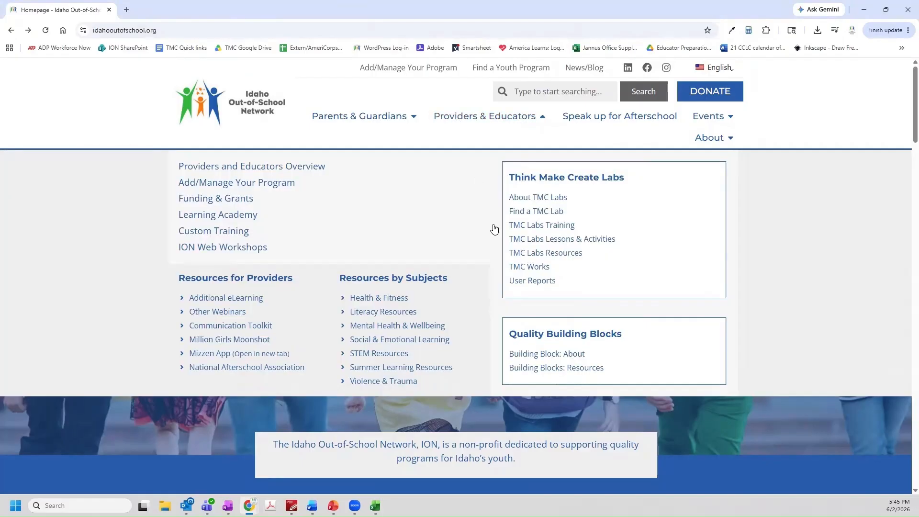
click(525, 259)
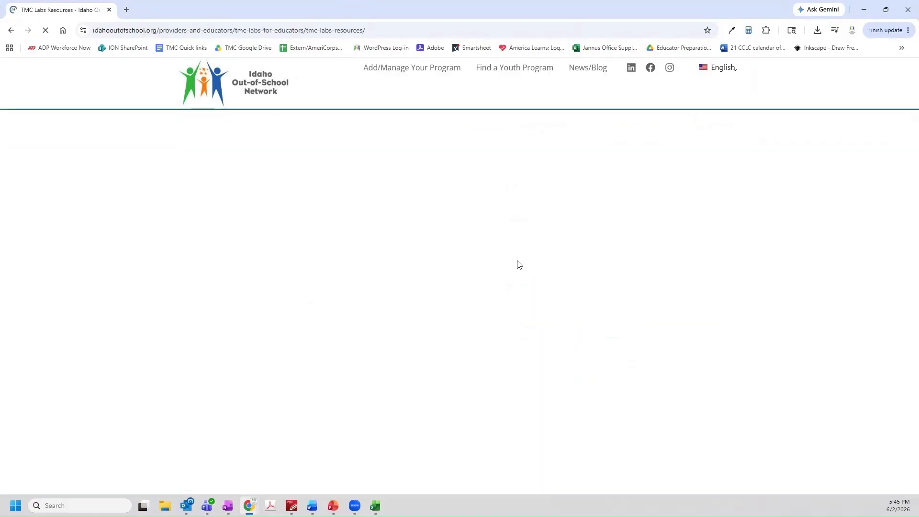
scroll(498, 270, down, 6)
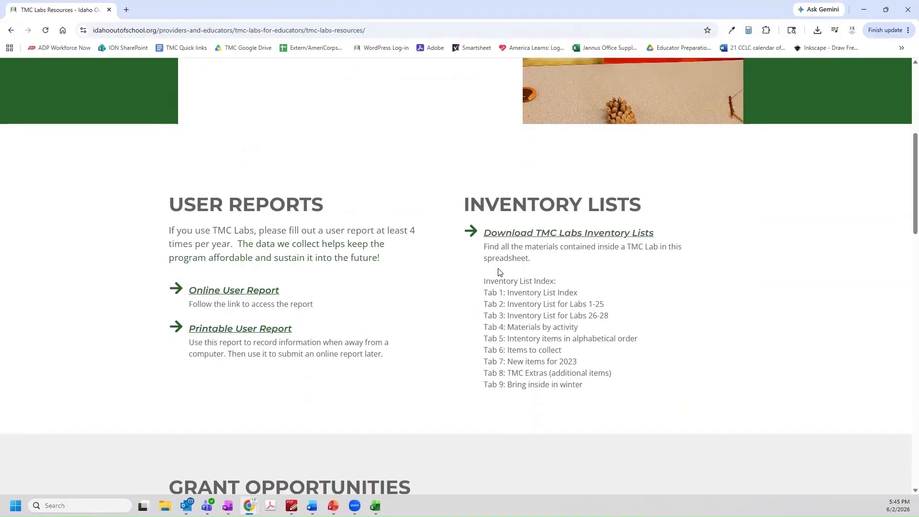
click(565, 234)
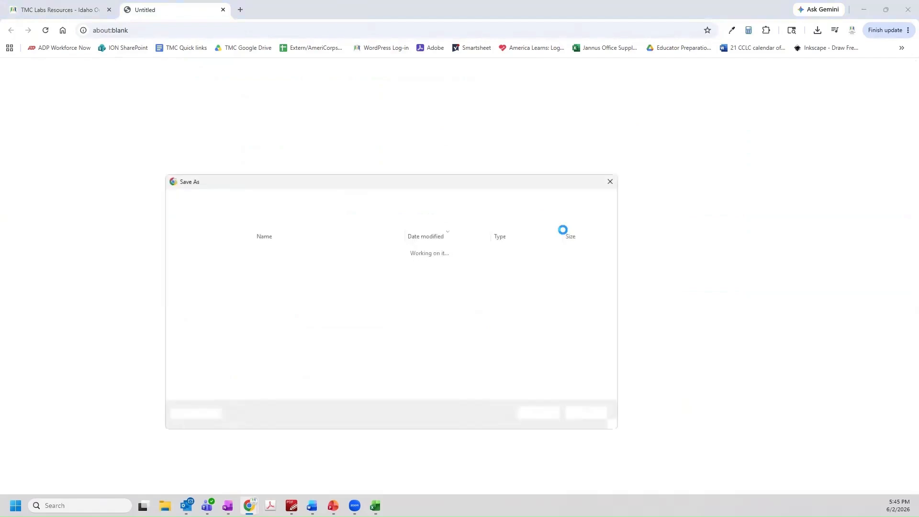
click(538, 414)
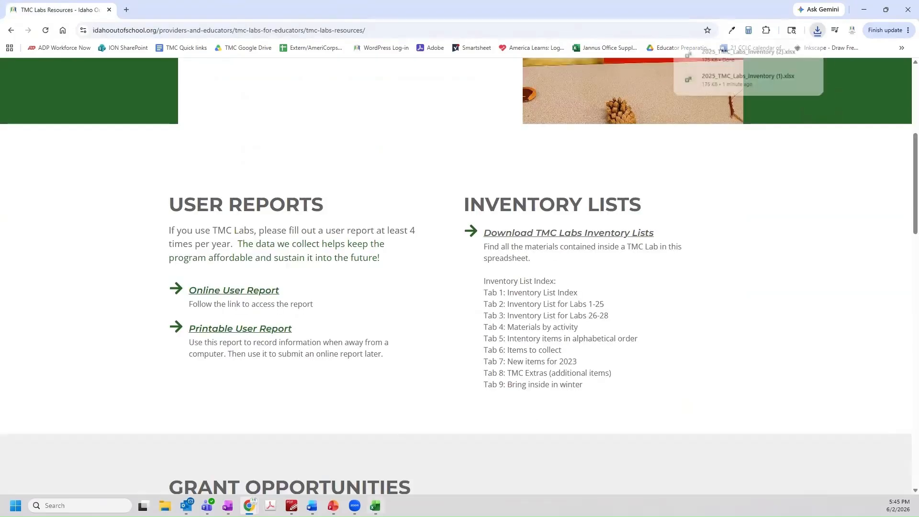
mouse_move(375, 506)
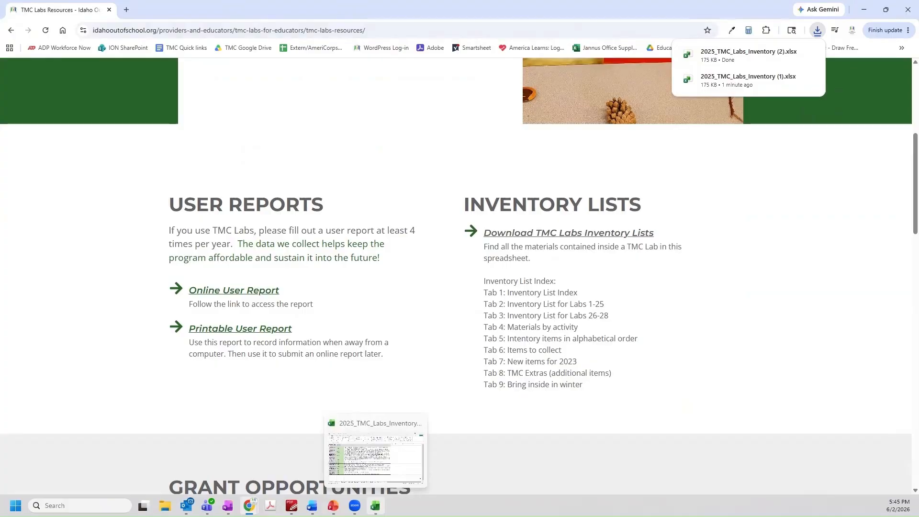
click(376, 506)
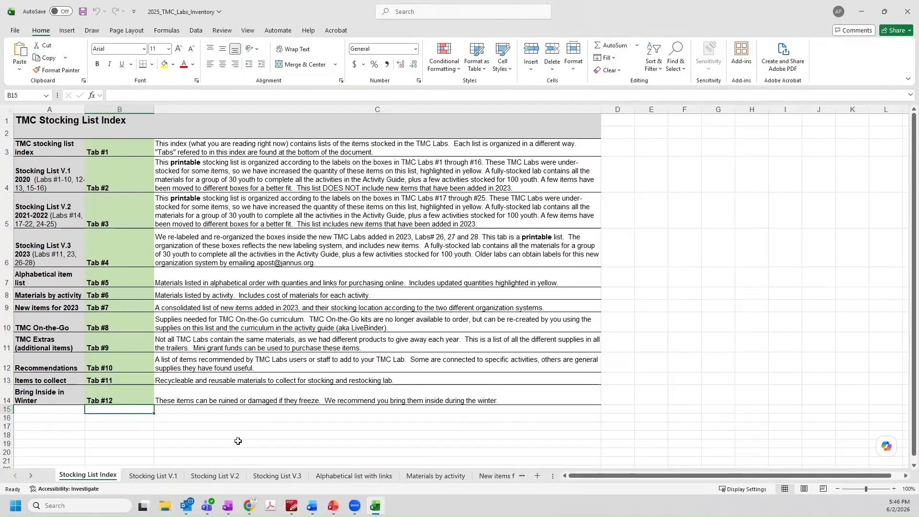
Scroll through the Stocking List V.1 sheet
click(154, 475)
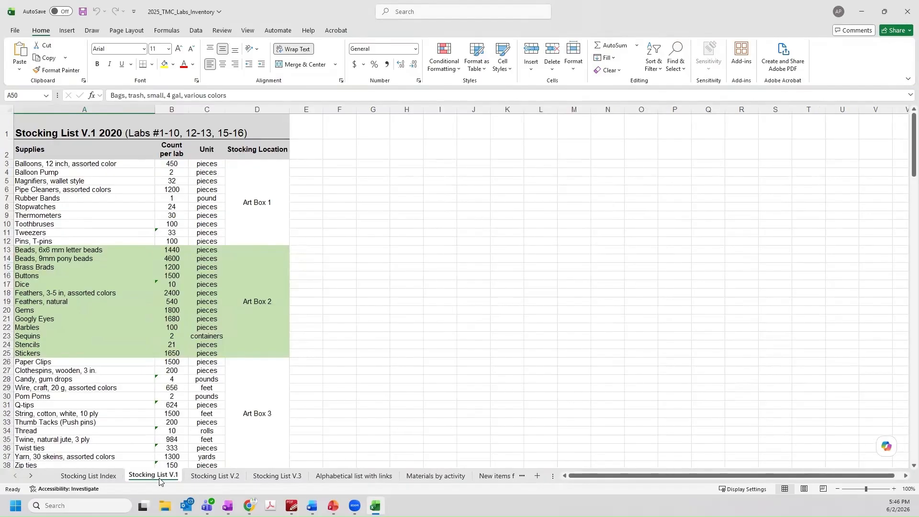
scroll(312, 387, down, 8)
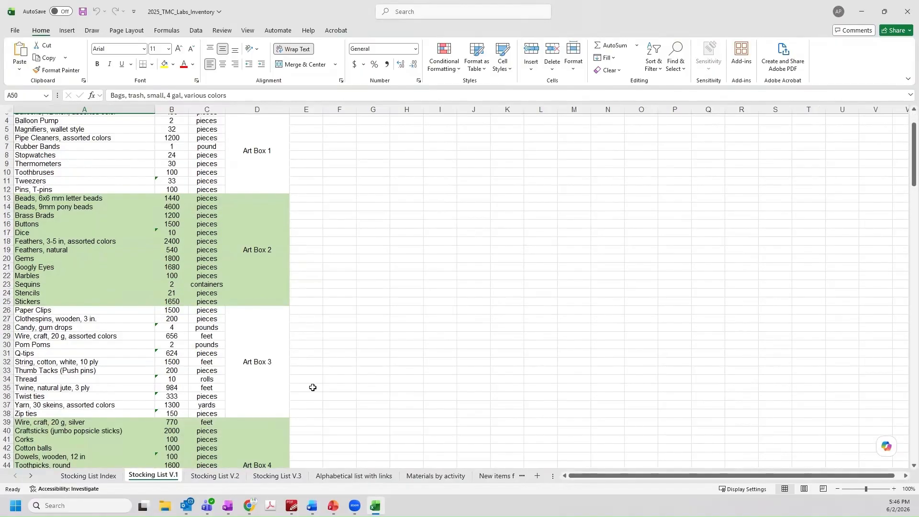
scroll(313, 387, down, 6)
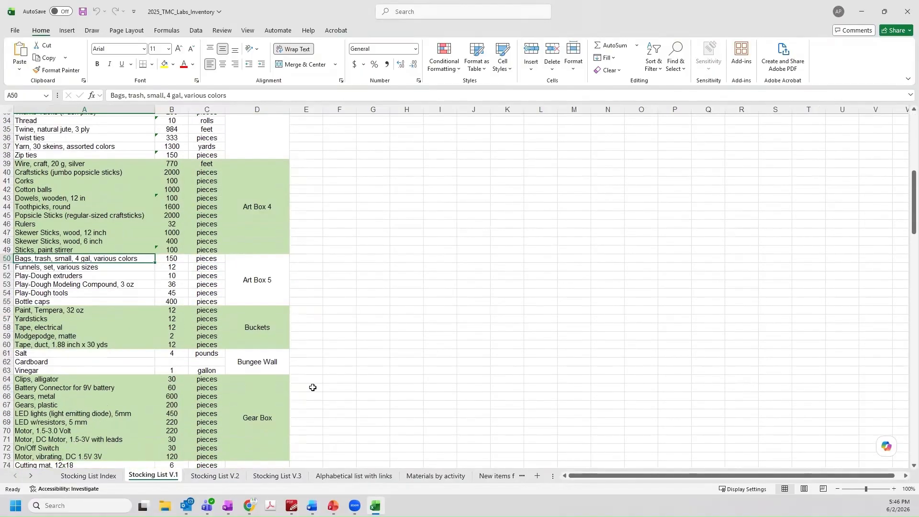
scroll(314, 388, down, 20)
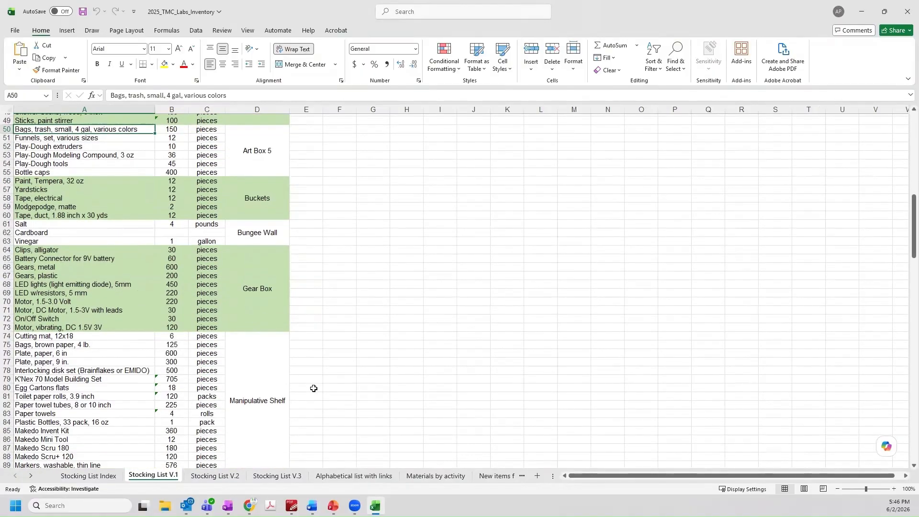
scroll(312, 392, up, 20)
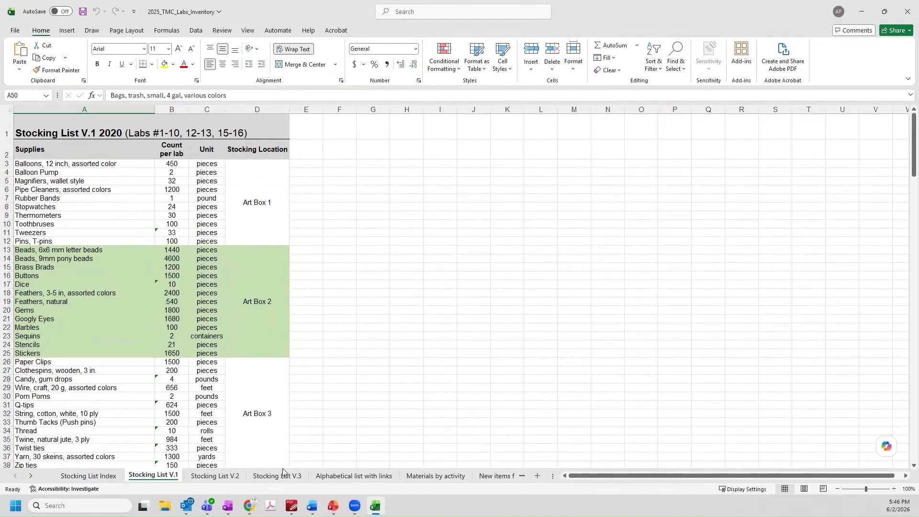
Glance at Stocking List V.2, then scroll down through the whole Stocking List V.3 sheet
click(215, 475)
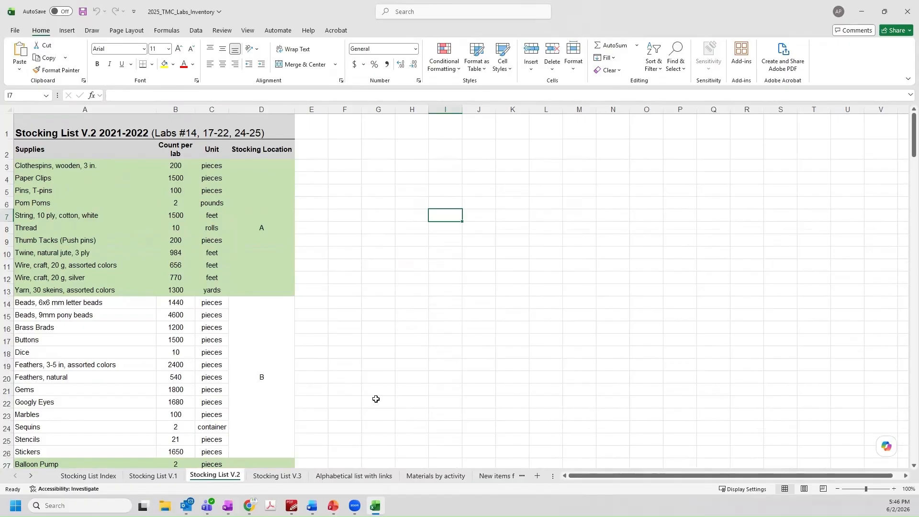
click(270, 477)
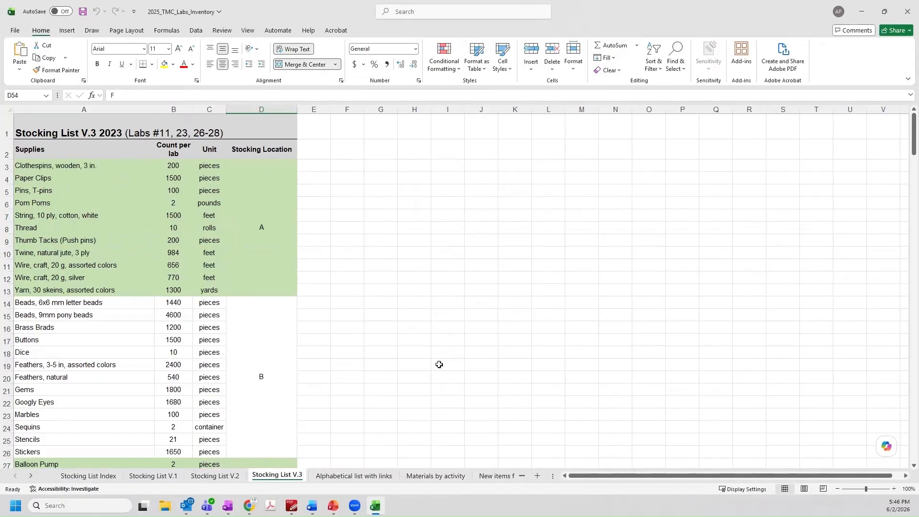
scroll(355, 282, down, 3)
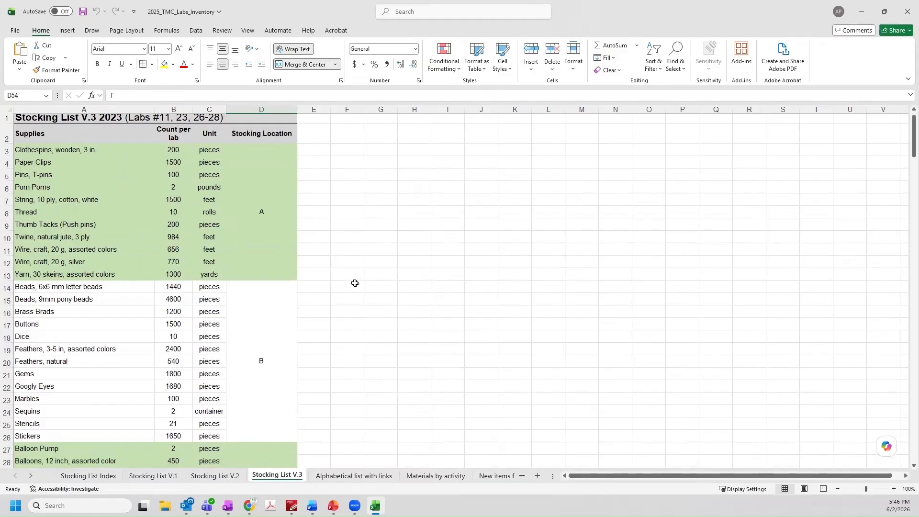
scroll(354, 285, down, 2)
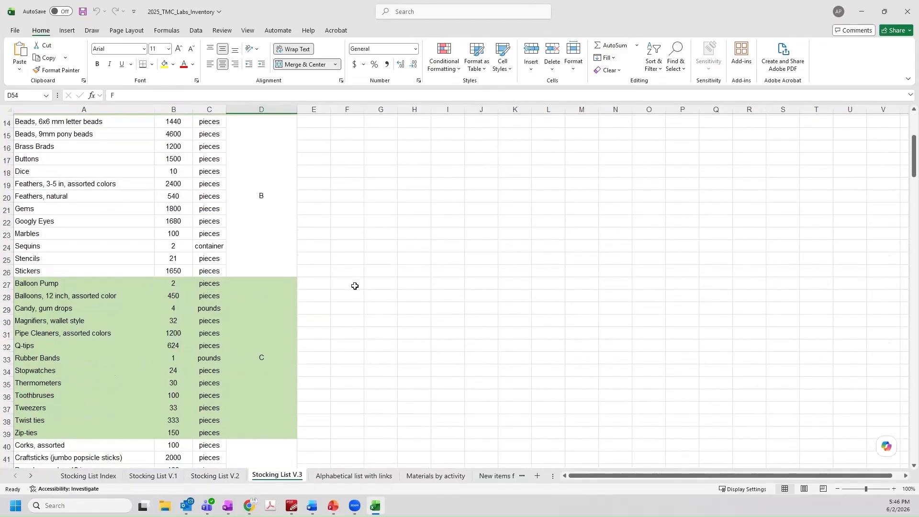
scroll(354, 286, down, 2)
scroll(354, 287, down, 5)
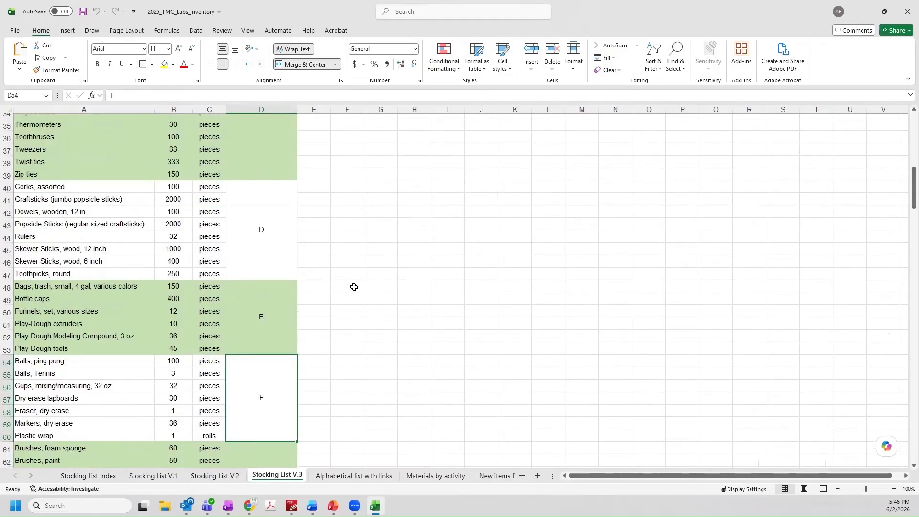
scroll(354, 286, down, 2)
scroll(353, 287, down, 2)
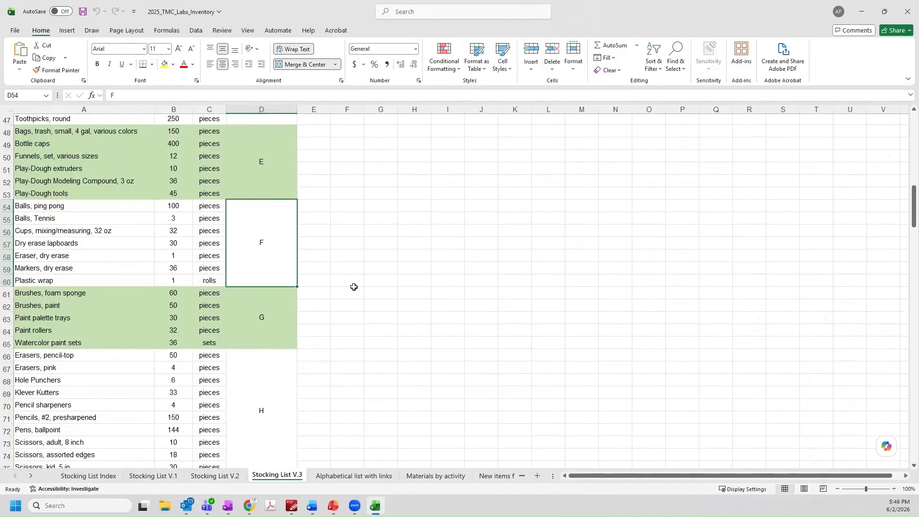
scroll(353, 287, down, 2)
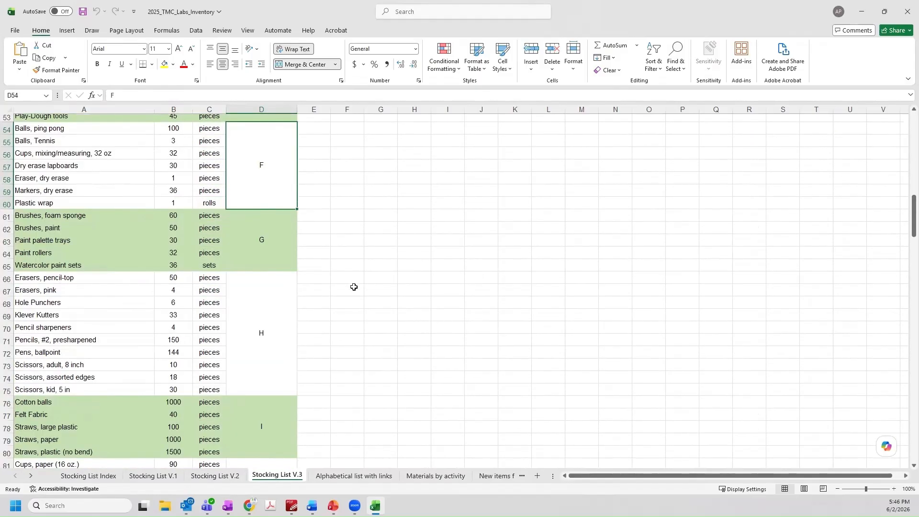
scroll(354, 287, down, 3)
scroll(354, 287, down, 3)
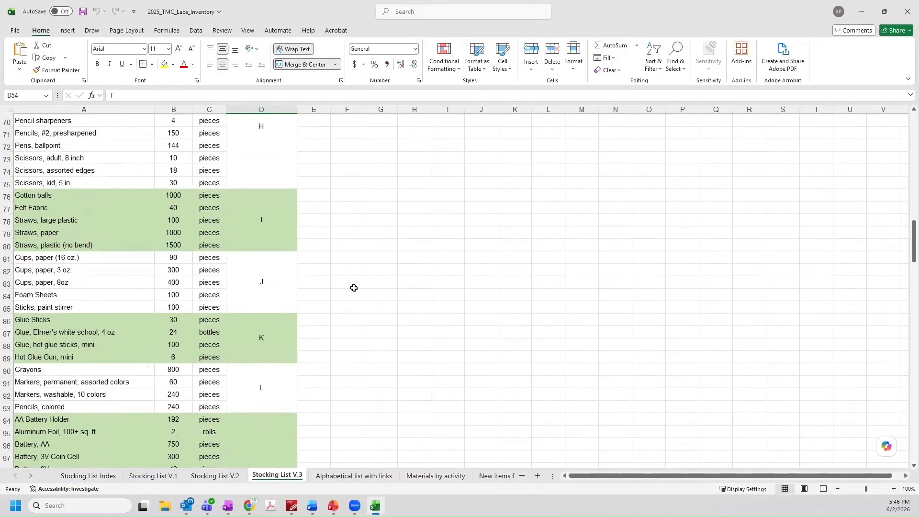
scroll(353, 288, down, 2)
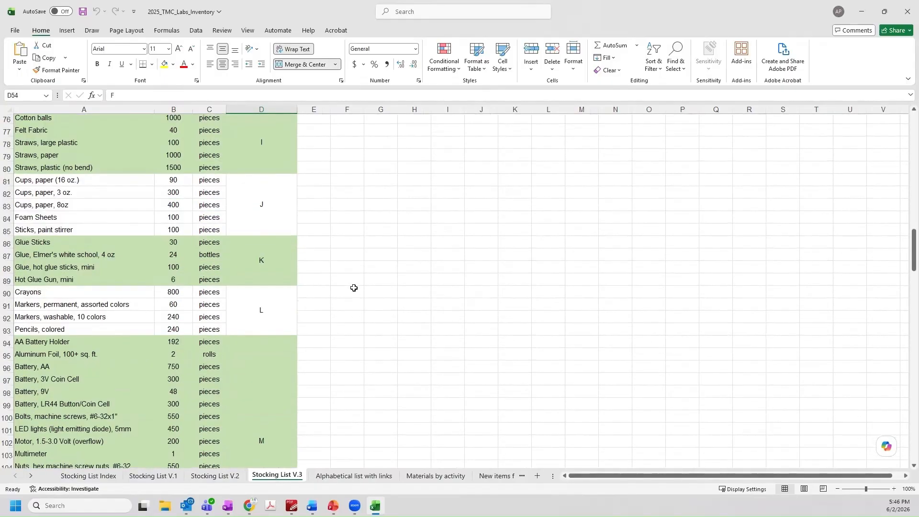
scroll(353, 288, down, 2)
scroll(354, 287, down, 2)
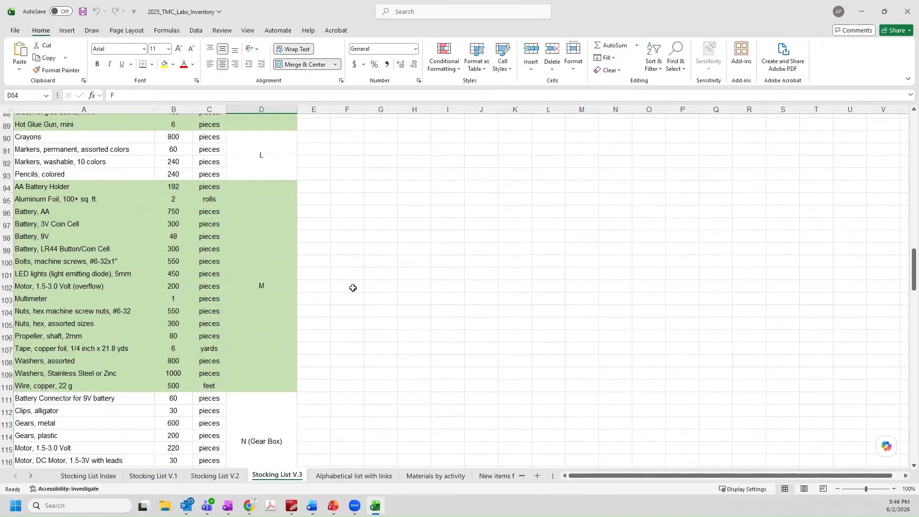
scroll(352, 287, down, 2)
scroll(353, 288, down, 5)
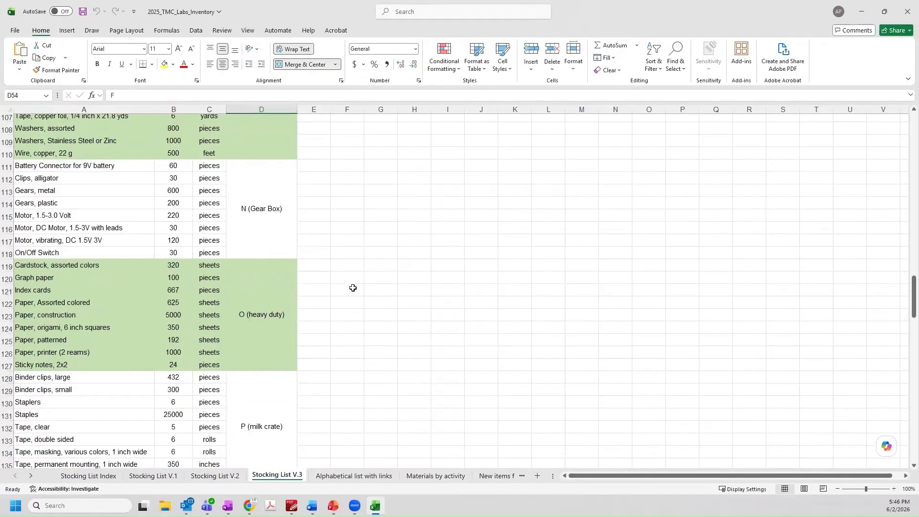
scroll(353, 288, down, 1)
scroll(353, 288, down, 4)
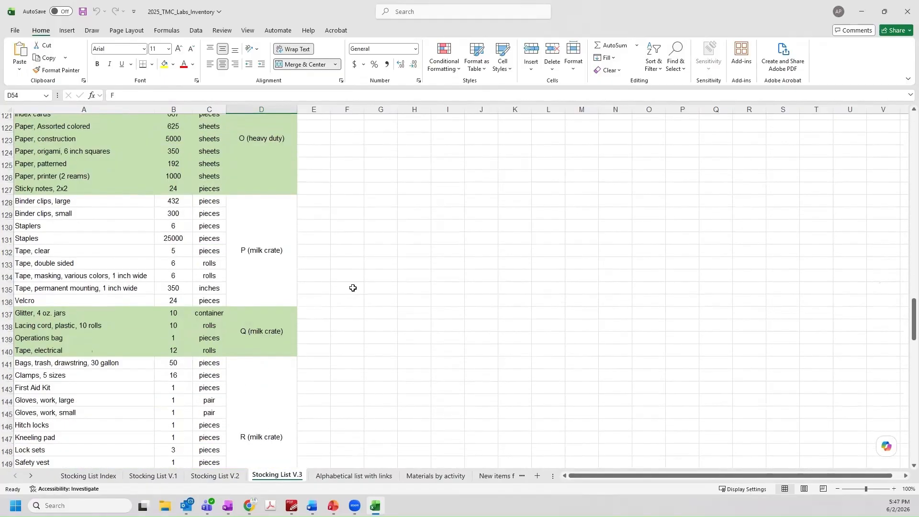
scroll(352, 287, down, 2)
scroll(353, 288, down, 4)
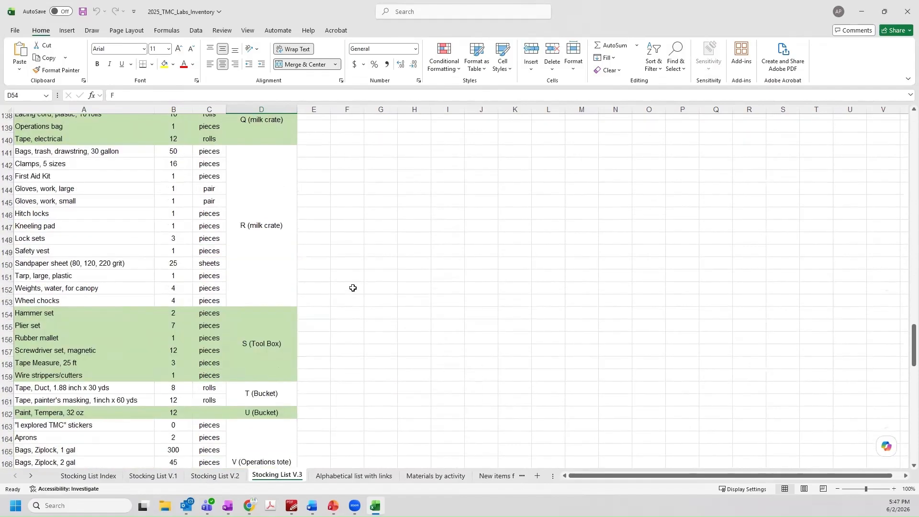
scroll(352, 288, down, 2)
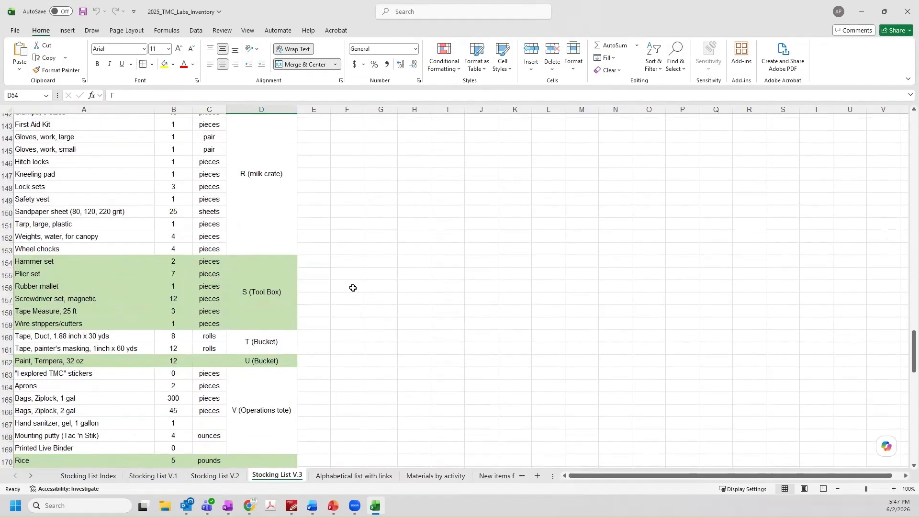
scroll(353, 288, down, 3)
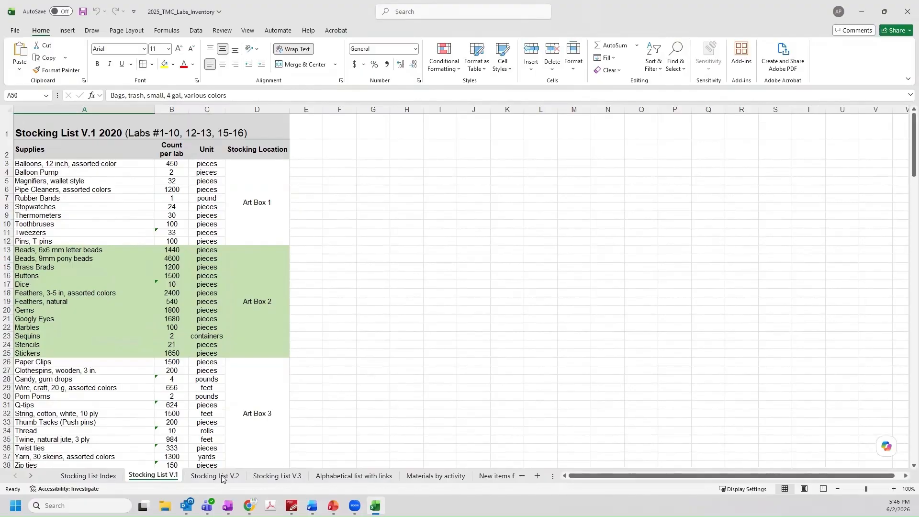
Revisit Stocking List V.2 and return to Stocking List V.3
click(223, 476)
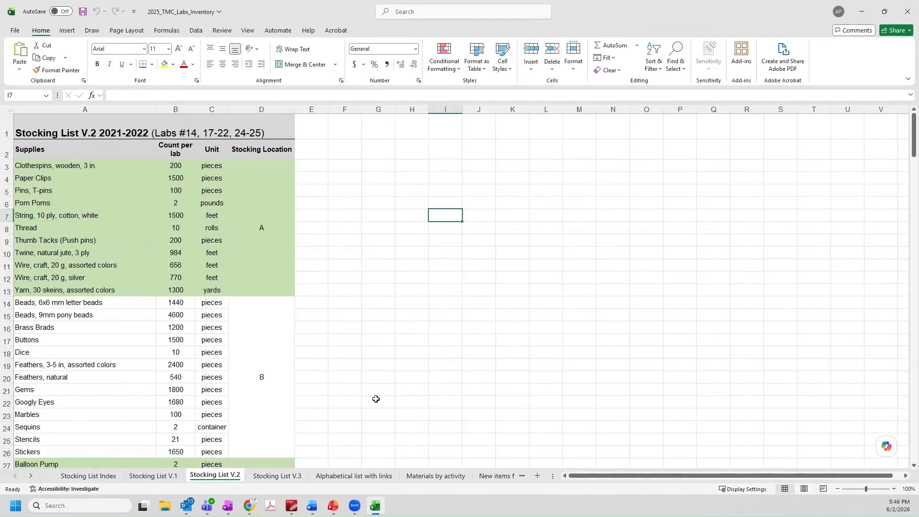
click(272, 476)
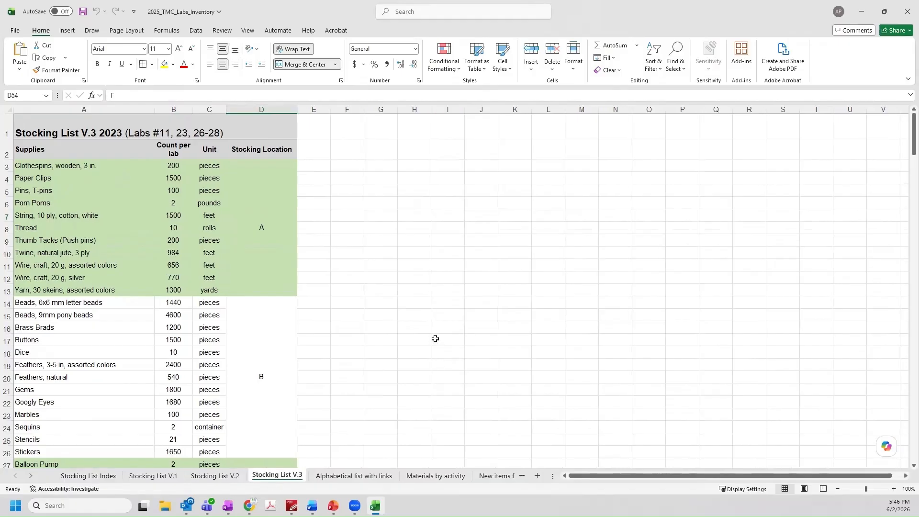
scroll(353, 284, down, 20)
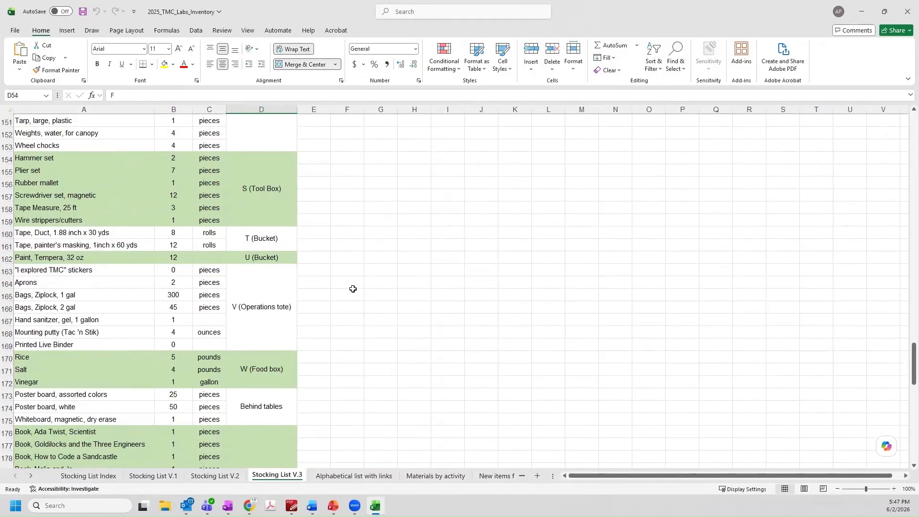
click(361, 476)
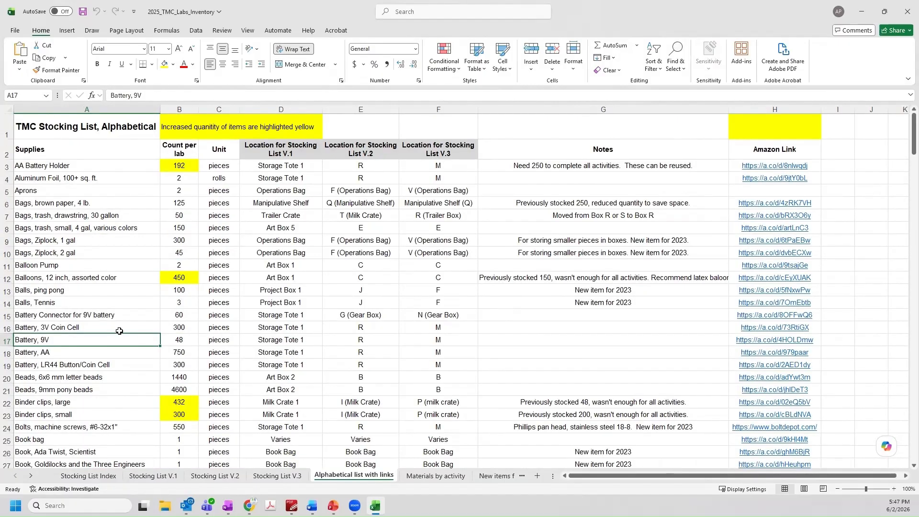
scroll(120, 331, down, 1)
scroll(120, 331, down, 2)
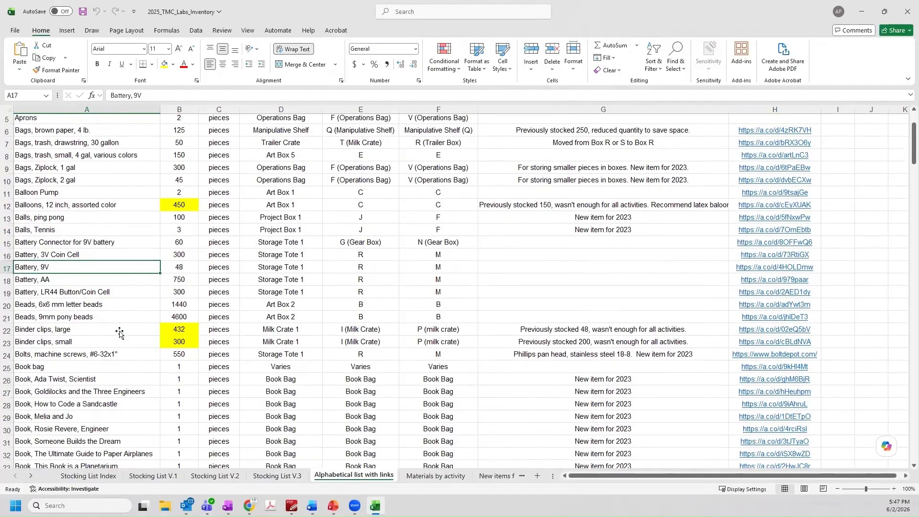
scroll(119, 331, down, 13)
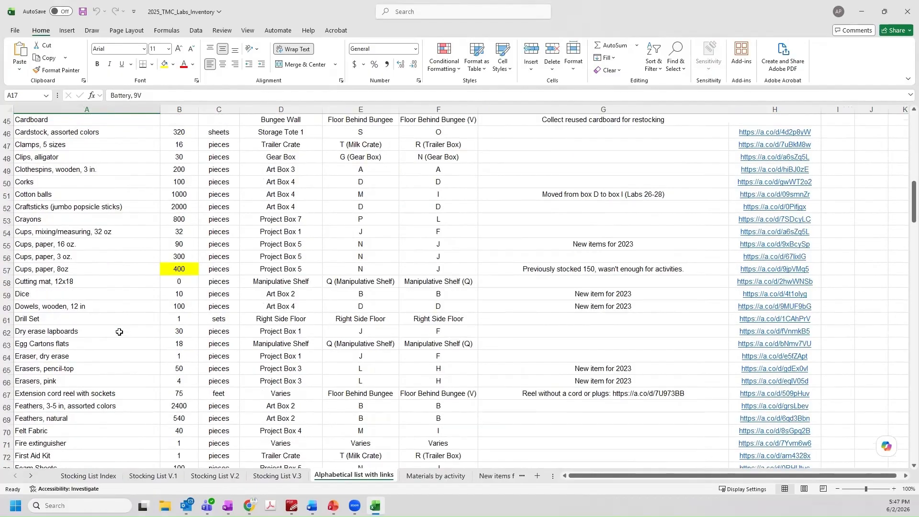
scroll(120, 331, down, 10)
scroll(120, 332, down, 8)
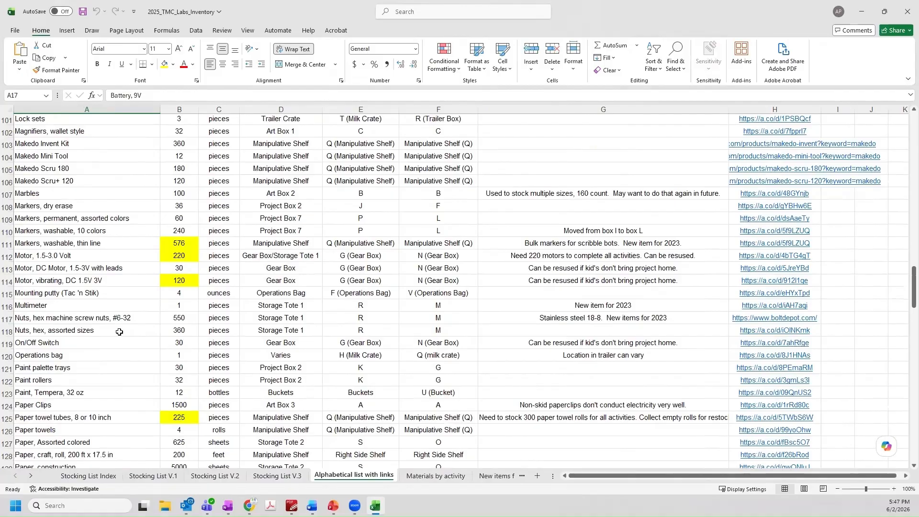
scroll(120, 332, down, 3)
scroll(64, 302, down, 2)
click(64, 302)
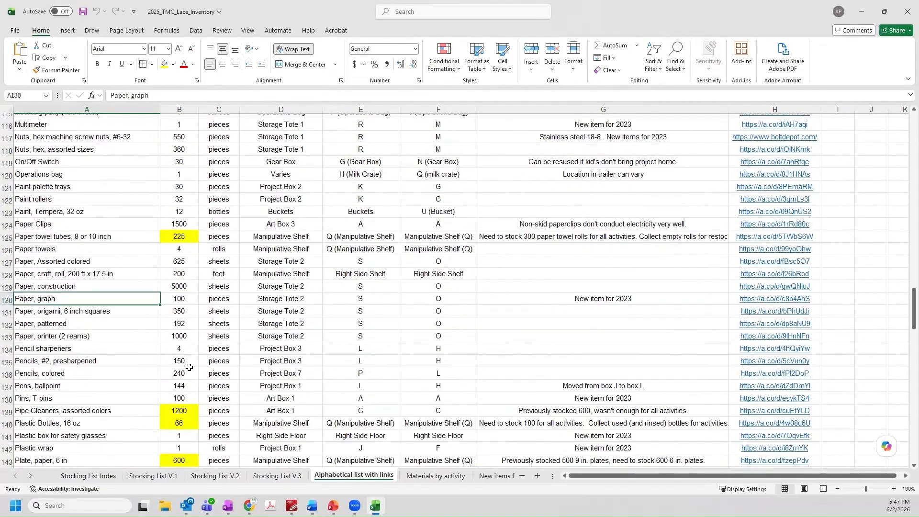
key(Right)
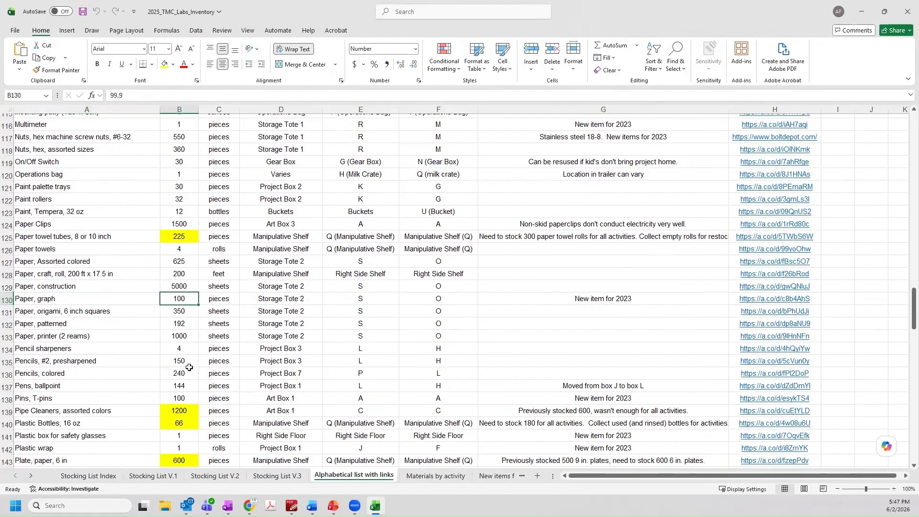
key(Right)
key(Right)
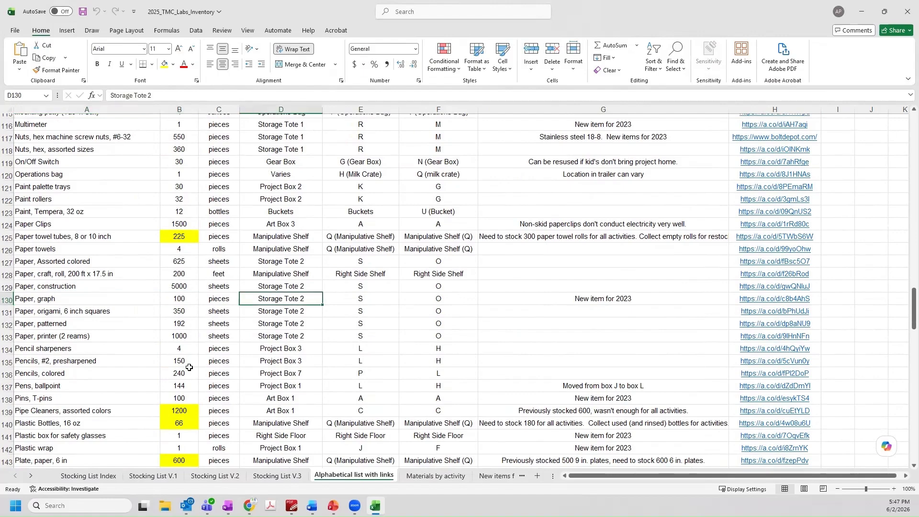
key(Right)
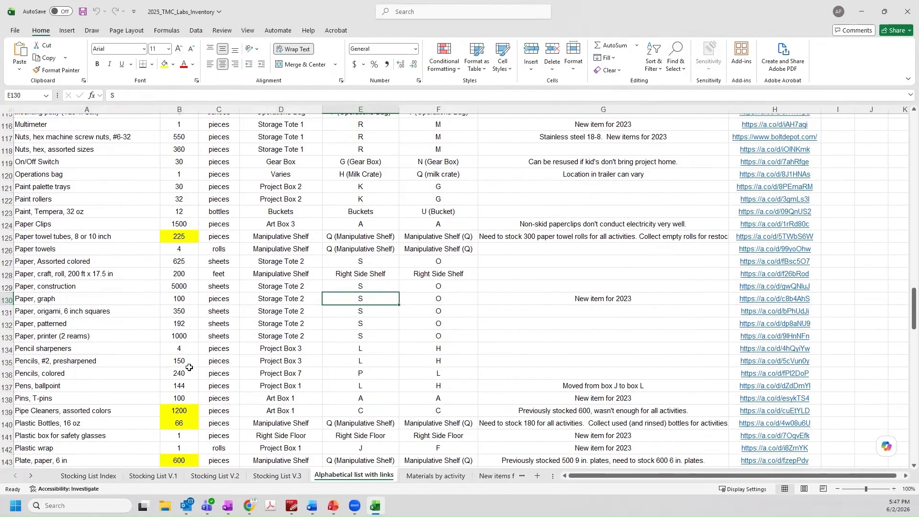
key(Right)
key(Right)
key(Right)
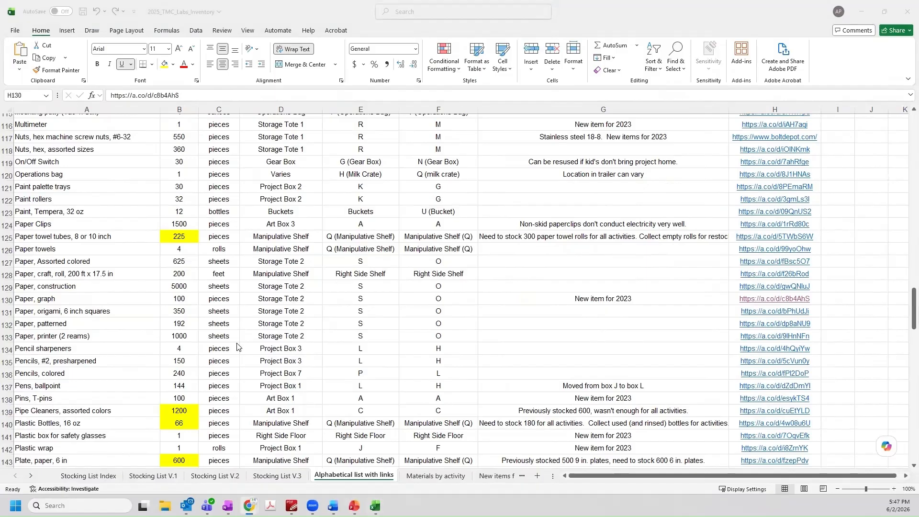
On Materials by activity, inspect the cost-per-kid formula in H2 and cost-for-30-kids formula in I2
click(421, 477)
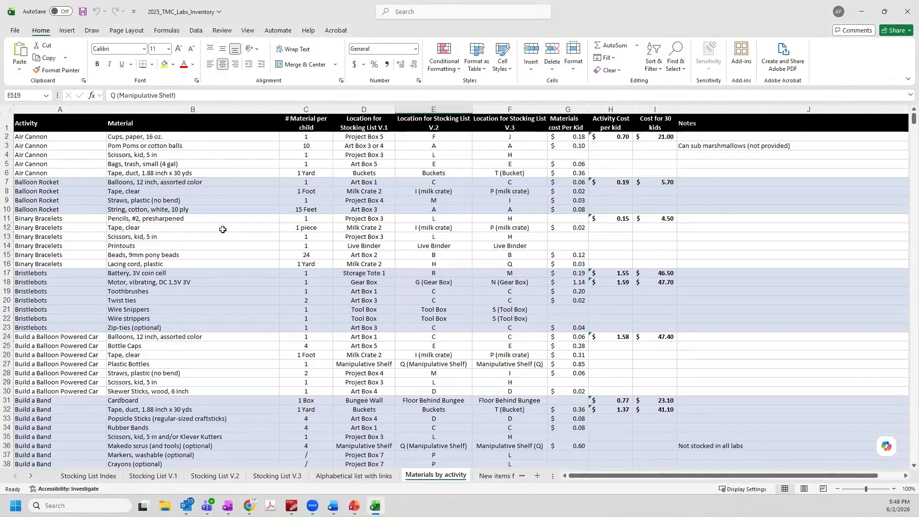
click(615, 139)
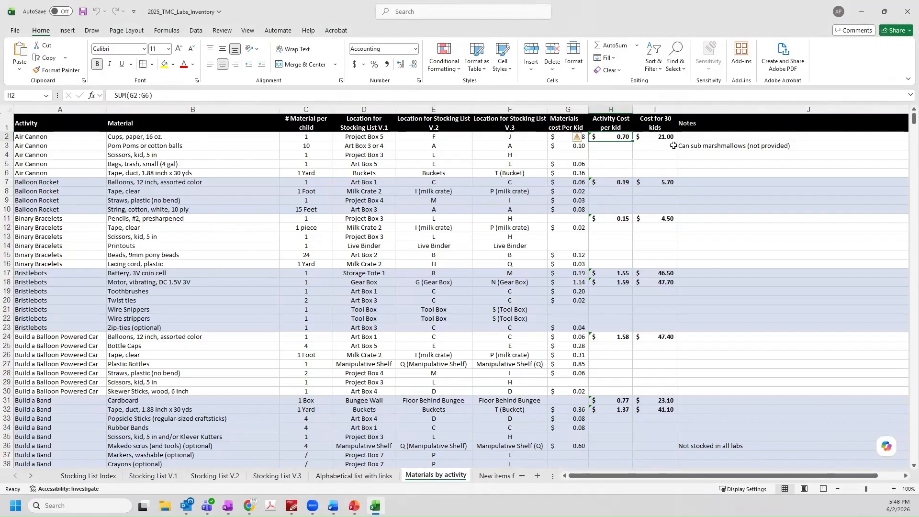
click(651, 137)
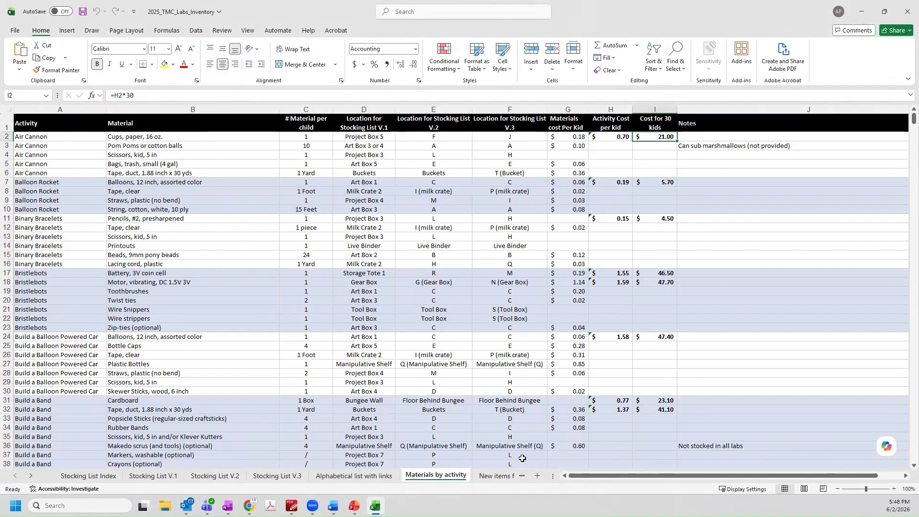
Browse the New items for 2023 list, selecting the Book, Ada Twist, Scientist entry
click(494, 476)
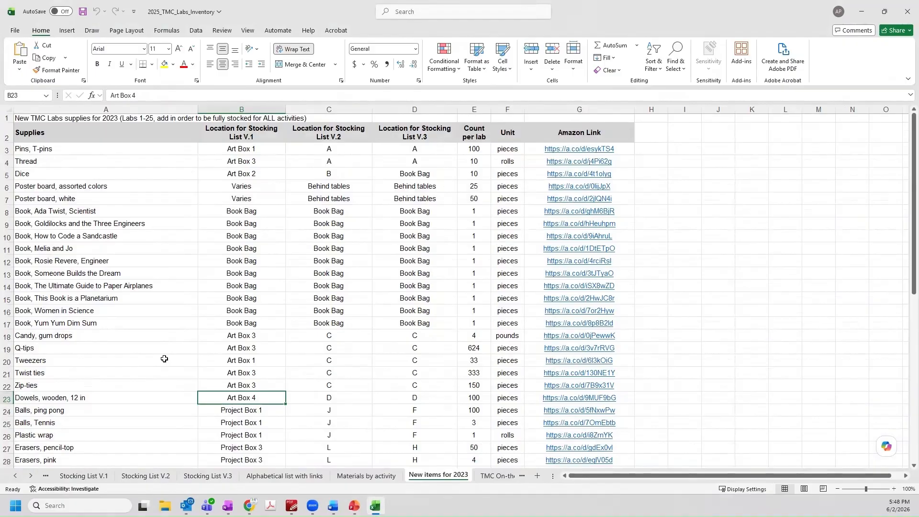
scroll(164, 359, down, 1)
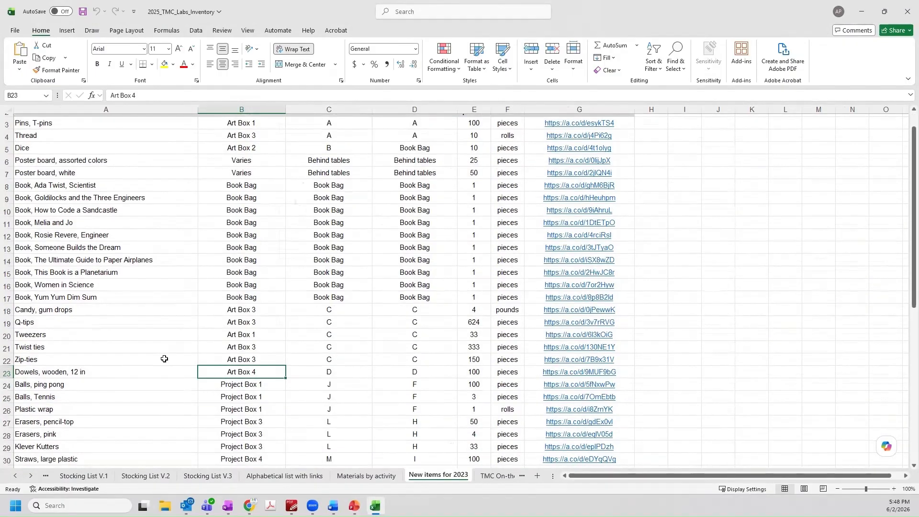
scroll(164, 359, down, 3)
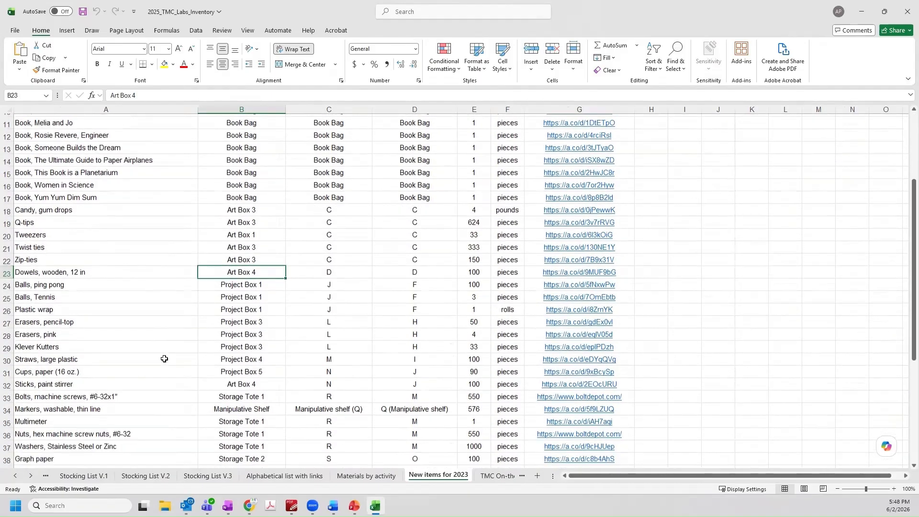
scroll(164, 359, down, 4)
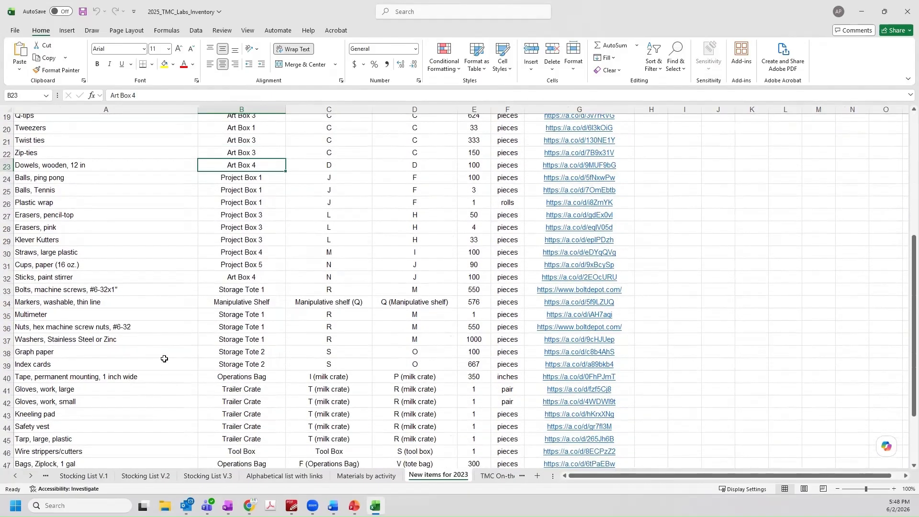
scroll(164, 359, down, 3)
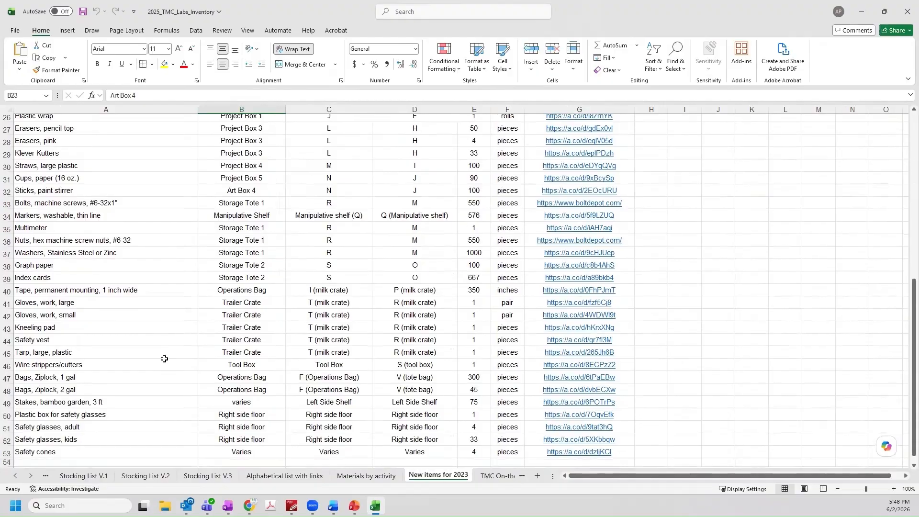
scroll(164, 359, up, 5)
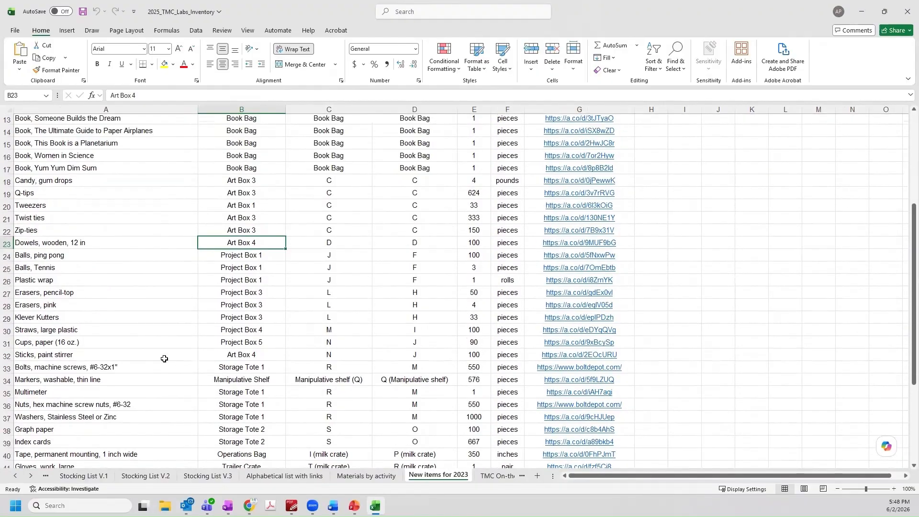
scroll(164, 359, up, 4)
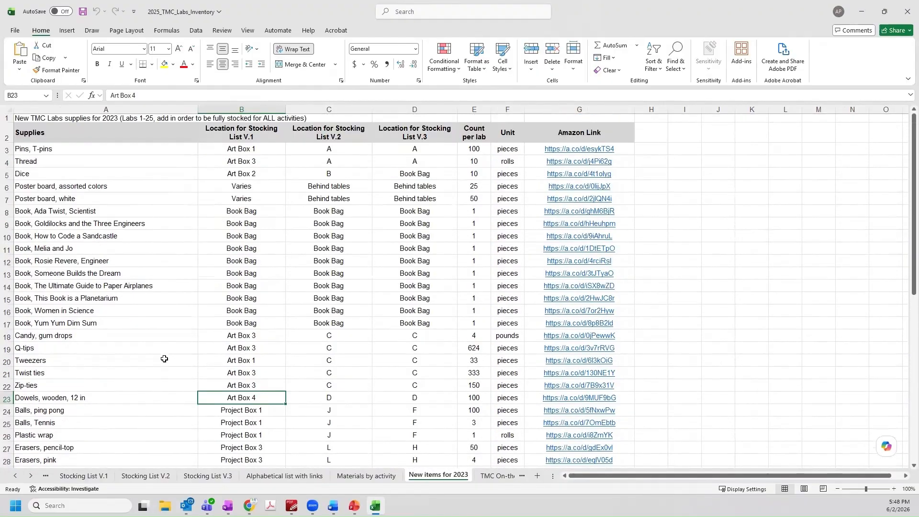
click(179, 210)
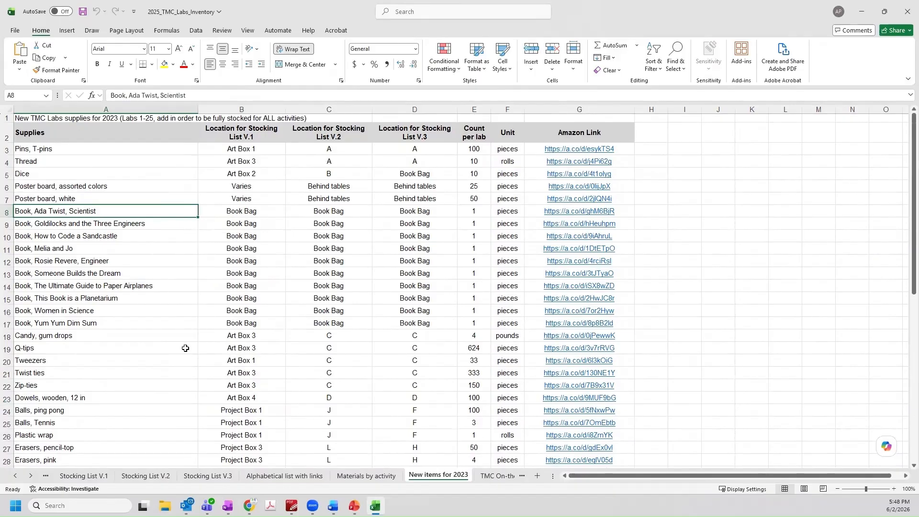
key(ctrl+Page_Down)
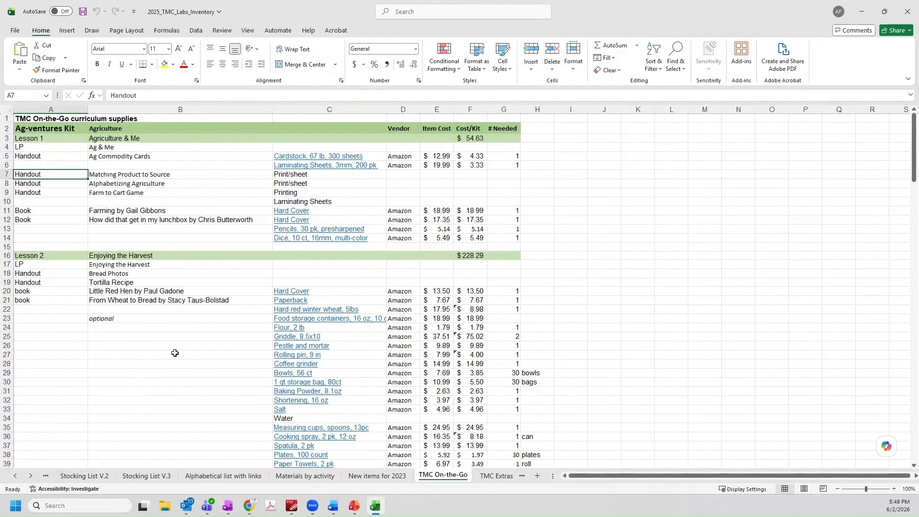
Scroll down through the TMC On-the-Go sheet
scroll(174, 353, down, 5)
scroll(175, 353, down, 6)
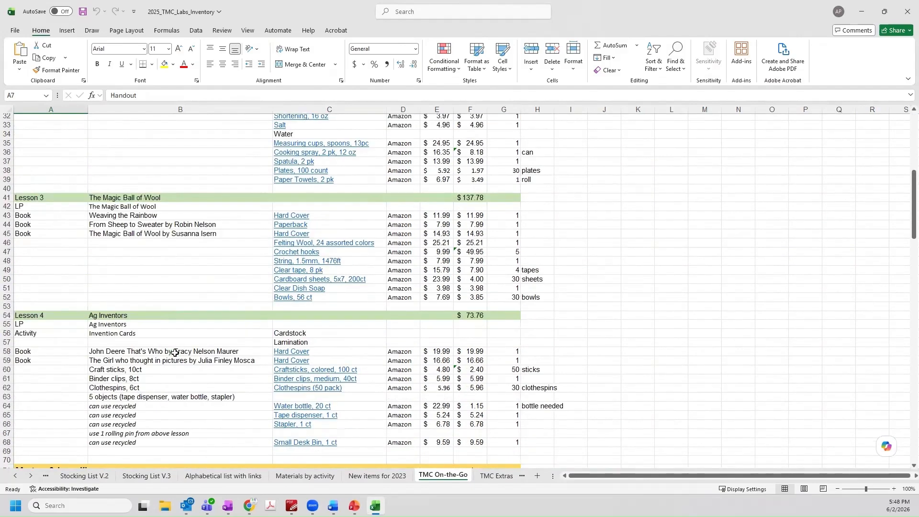
scroll(174, 352, down, 3)
scroll(175, 353, down, 3)
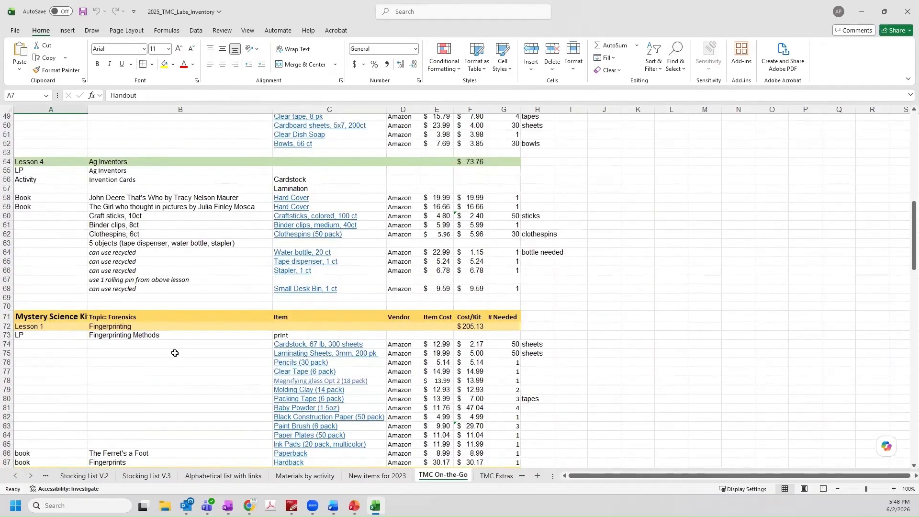
scroll(174, 353, down, 5)
scroll(175, 352, down, 3)
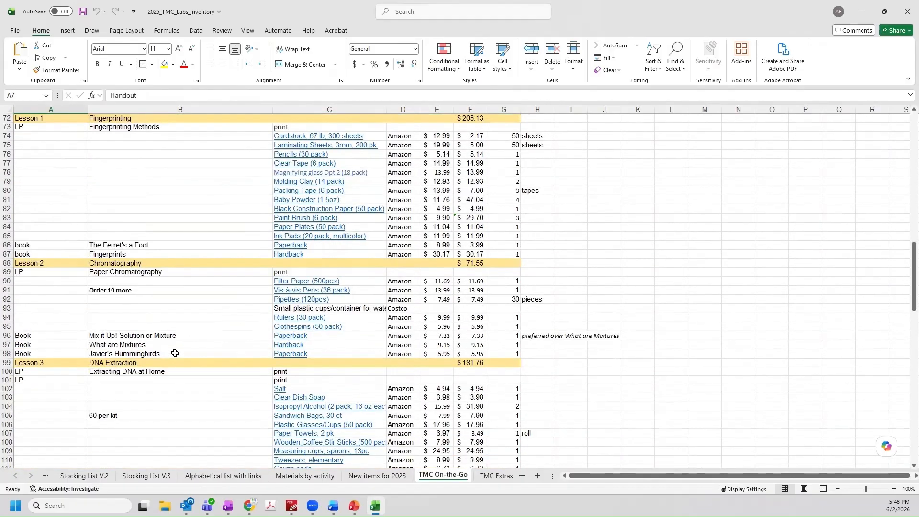
scroll(174, 353, down, 3)
scroll(175, 353, down, 6)
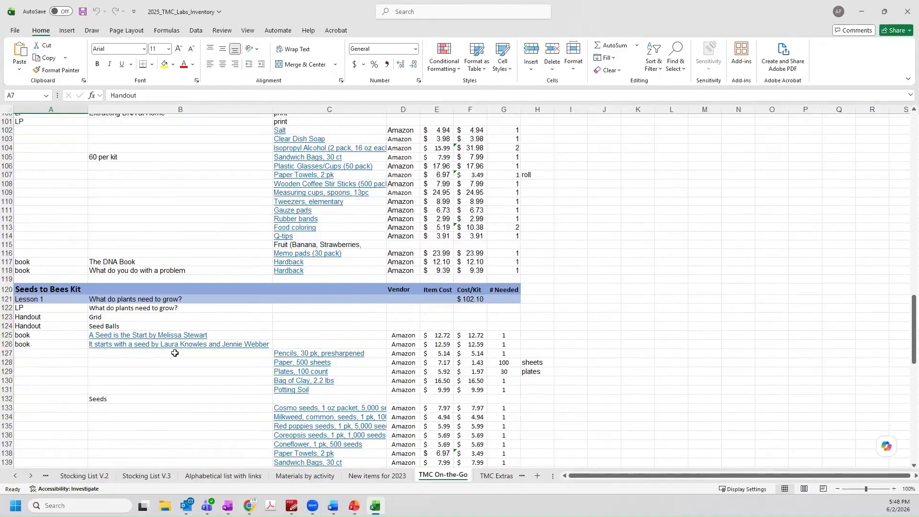
scroll(175, 353, down, 3)
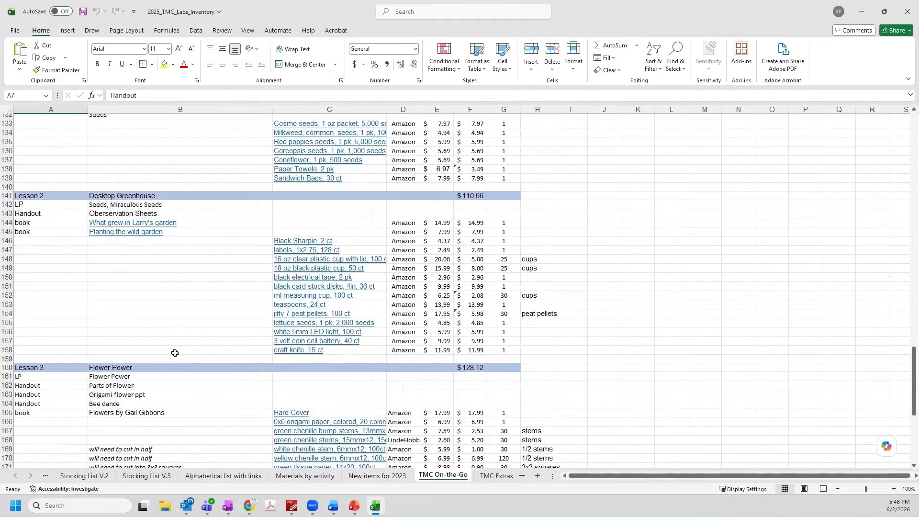
scroll(175, 353, down, 4)
scroll(293, 428, down, 3)
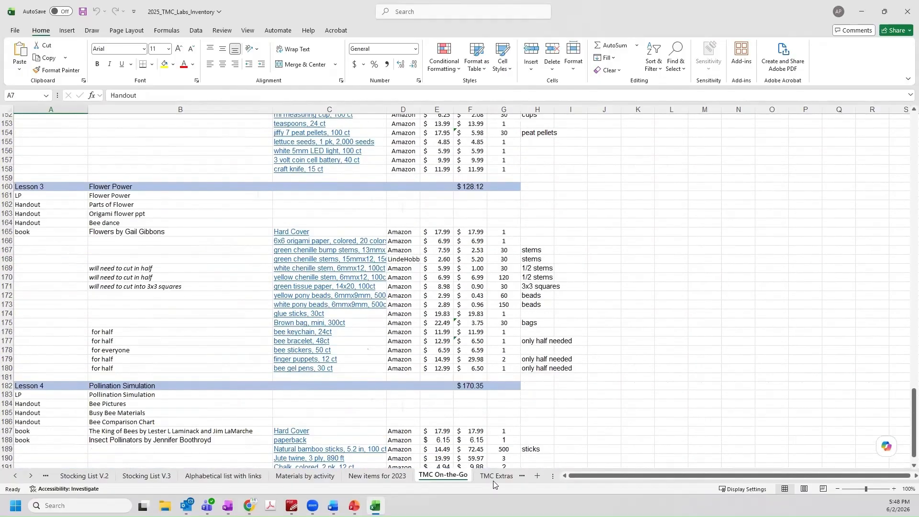
Look over the TMC Extras, Recommendations, Items to collect and Bring inside in winter sheets
click(495, 478)
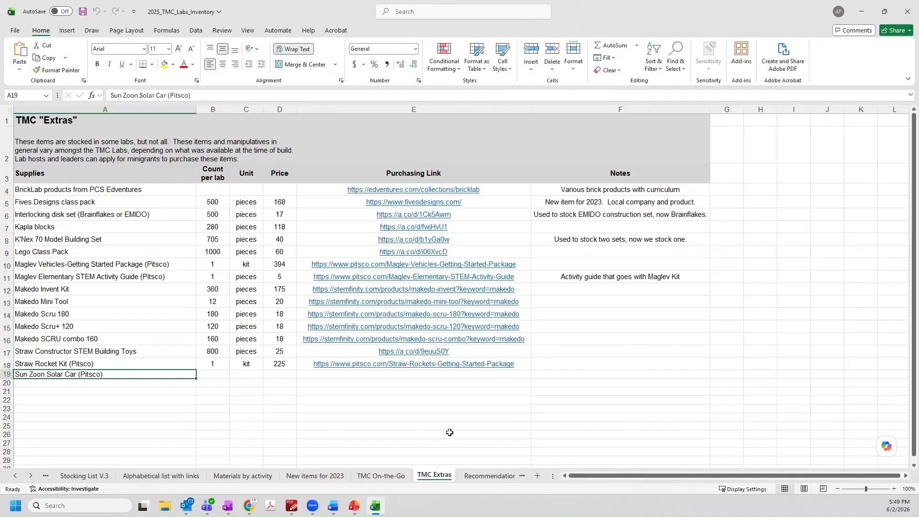
click(484, 476)
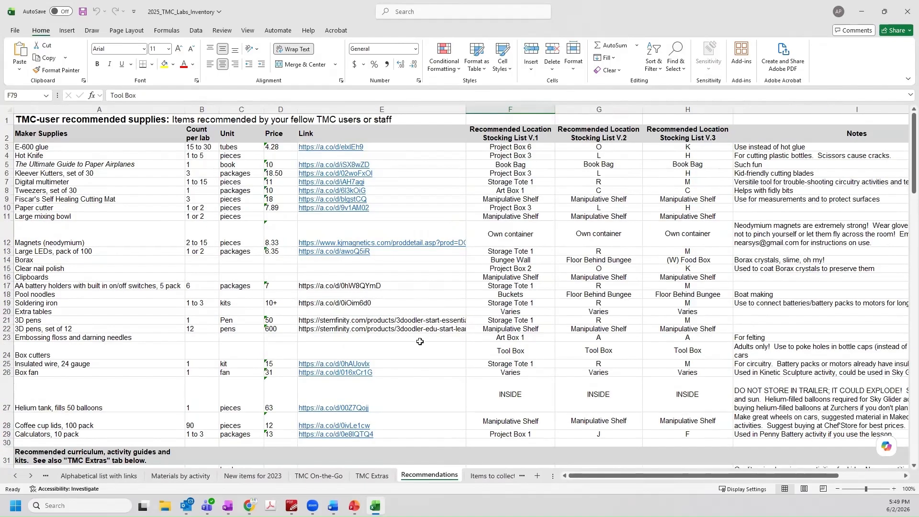
scroll(419, 341, down, 4)
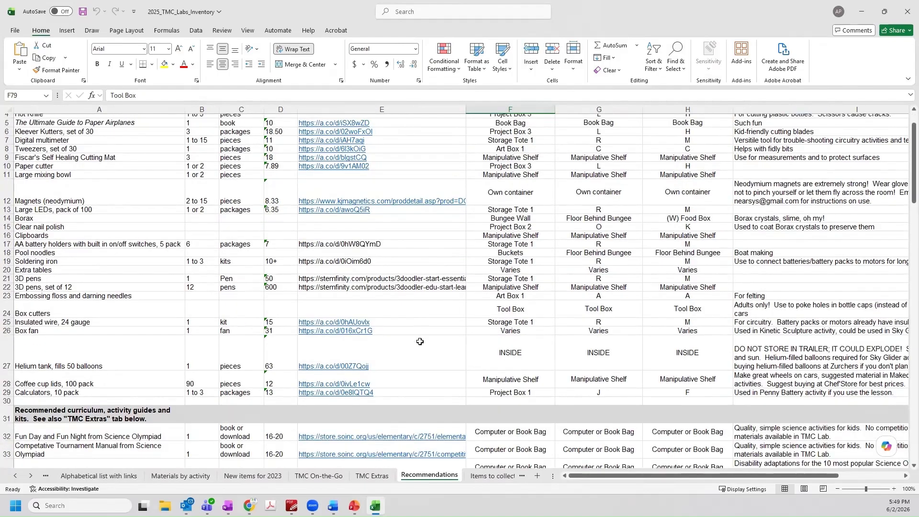
scroll(420, 341, down, 5)
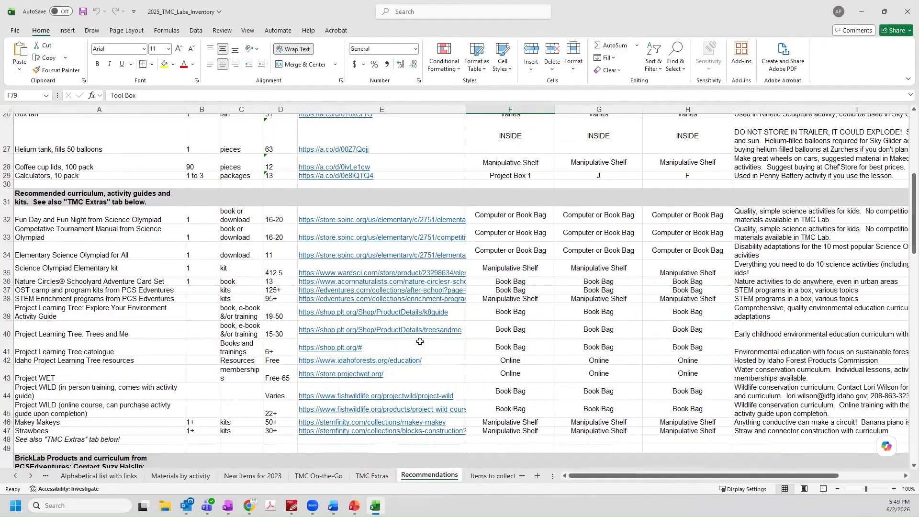
scroll(419, 341, down, 9)
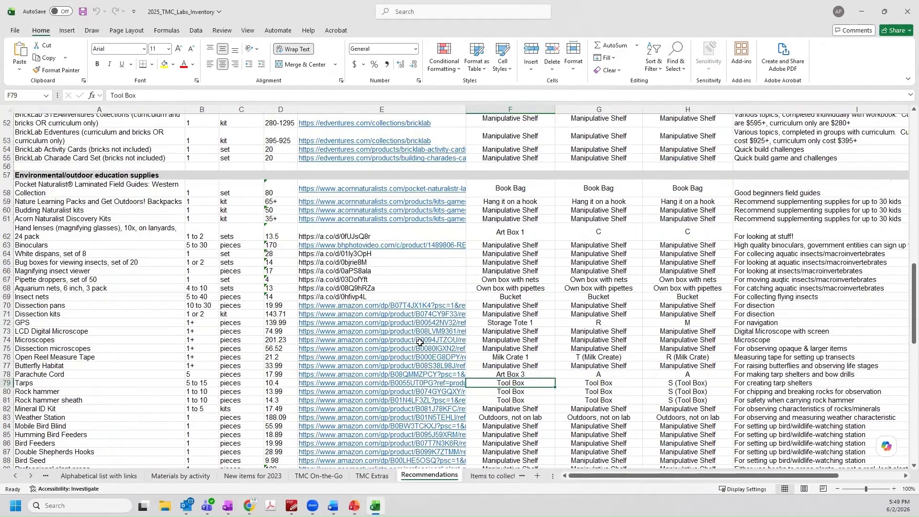
scroll(420, 341, down, 2)
click(487, 477)
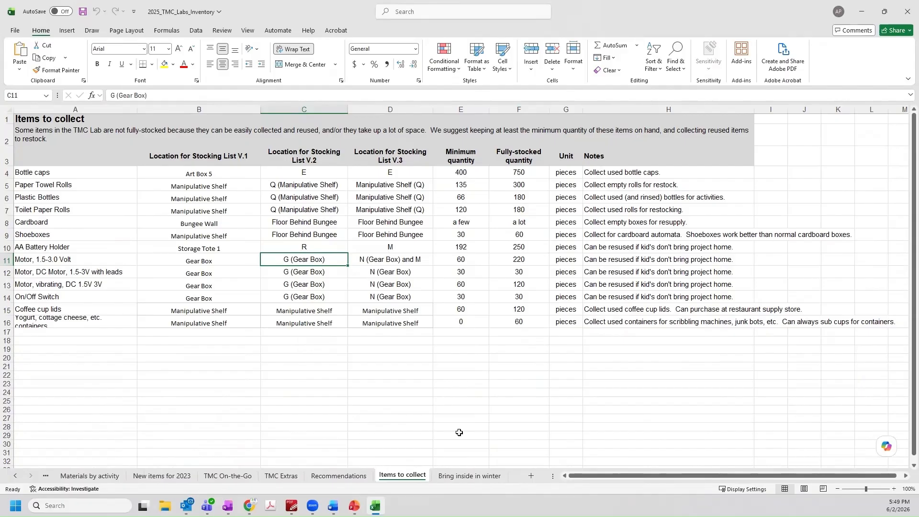
click(459, 477)
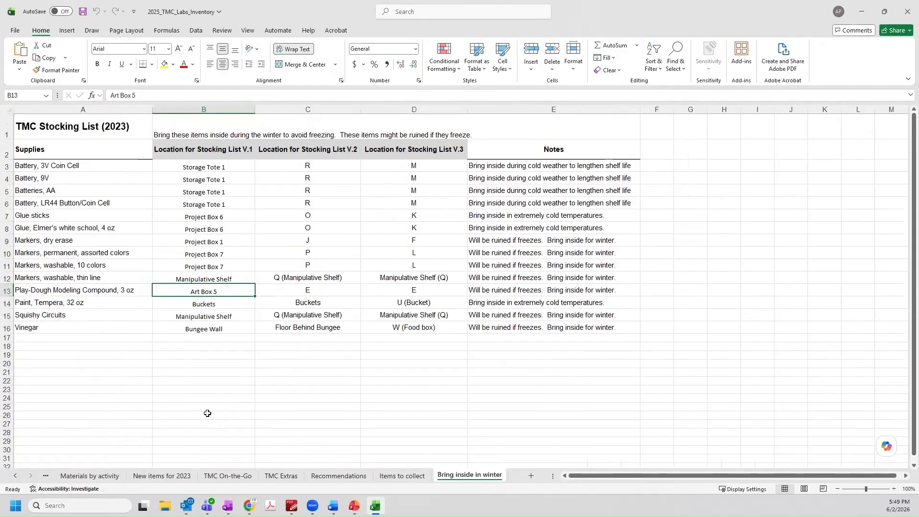